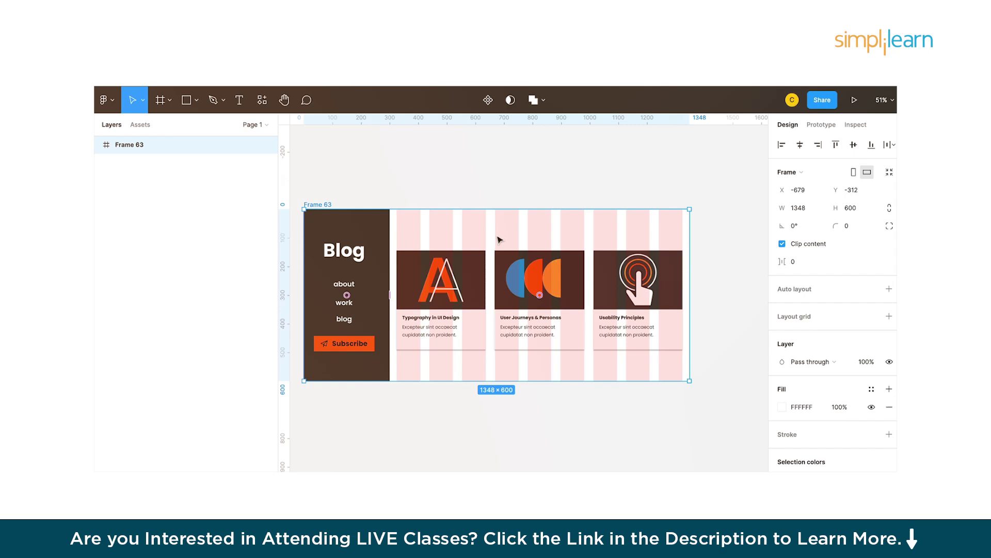
Resize the finished blog frame to preview how its column grid adapts.
mouse_move(691, 305)
left_mouse_down()
mouse_move(744, 304)
mouse_move(680, 309)
mouse_move(755, 311)
mouse_move(708, 312)
left_mouse_up()
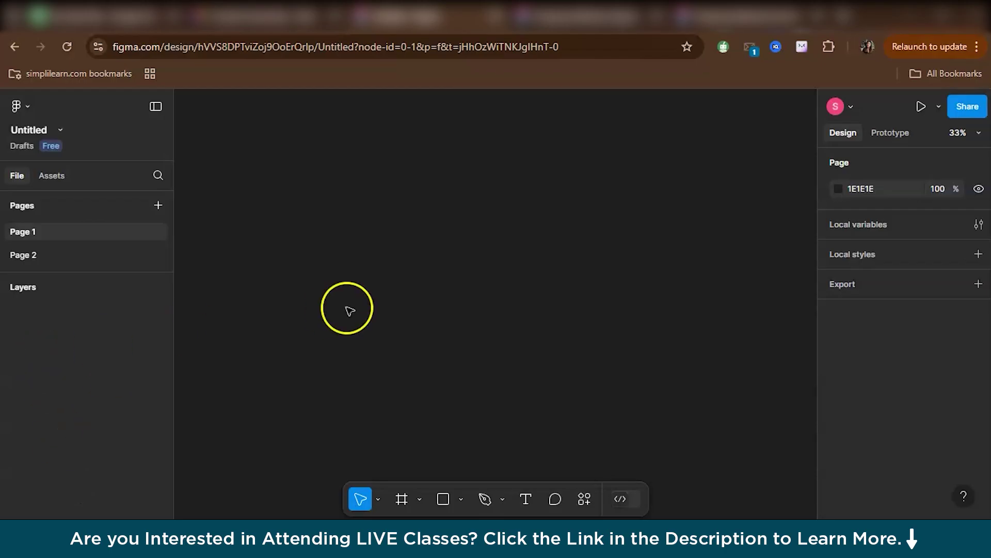
Draw a new frame on Page 1 and set its width to 1440.
left_click(349, 310)
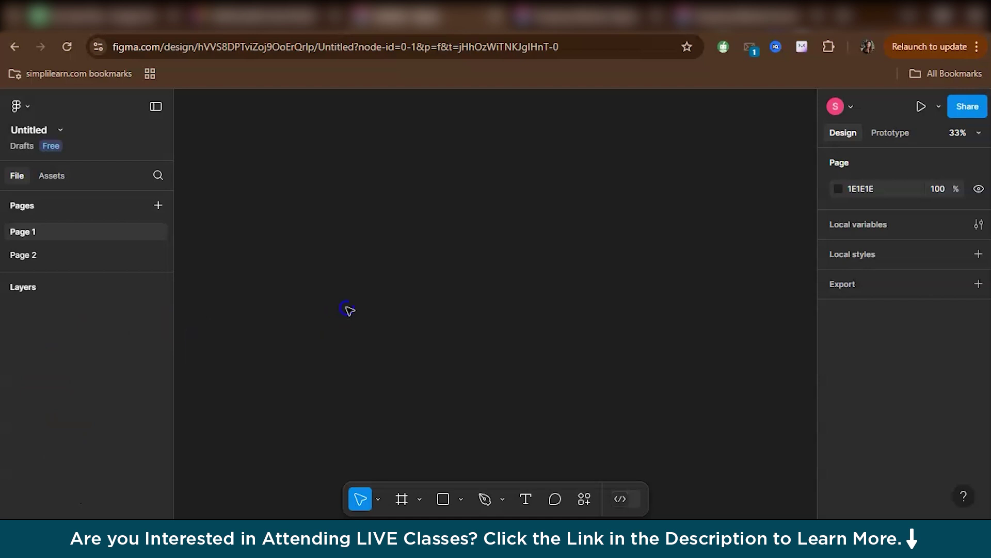
key("f")
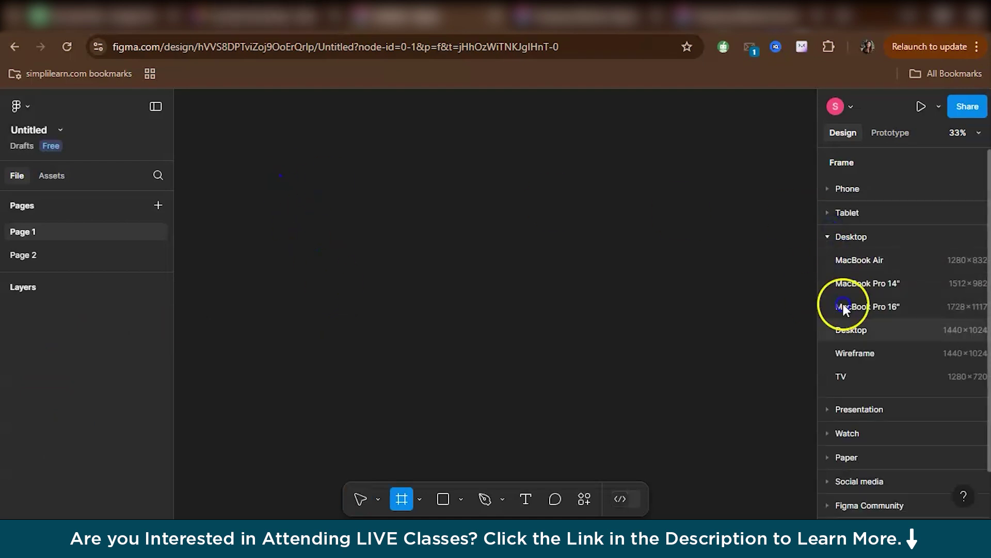
left_click(859, 328)
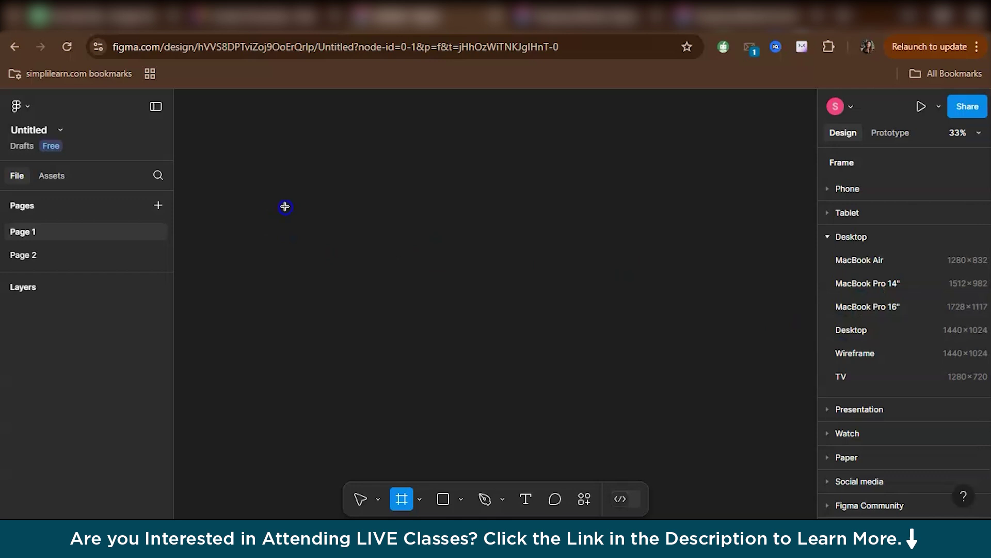
left_click_drag(306, 203, 594, 381)
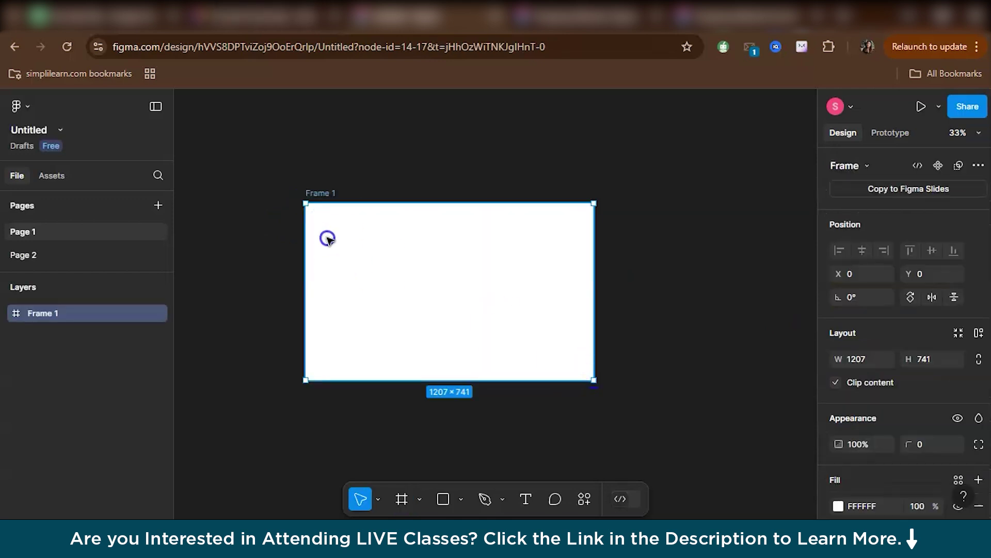
double_click(320, 193)
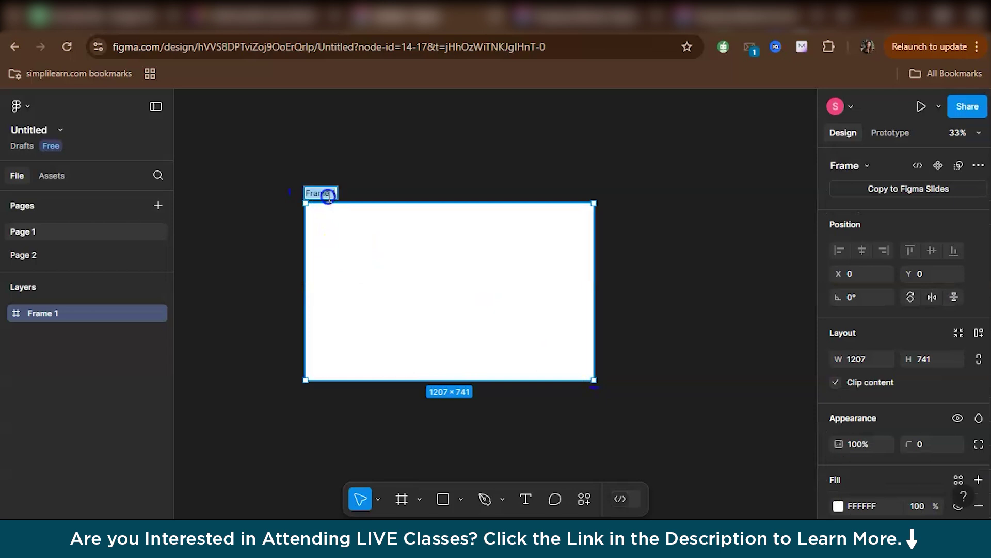
left_click(868, 358)
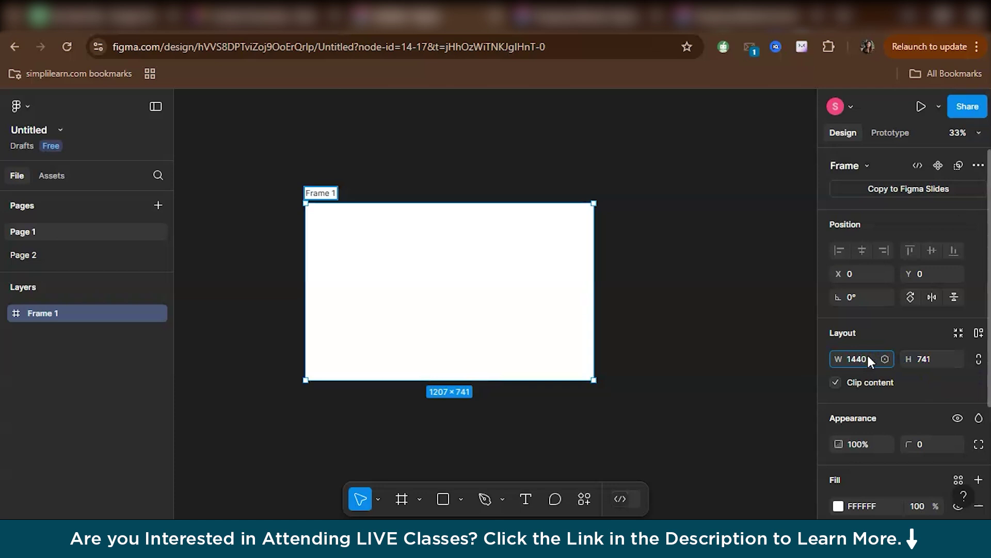
key("Return")
scroll(571, 294, "up", 5)
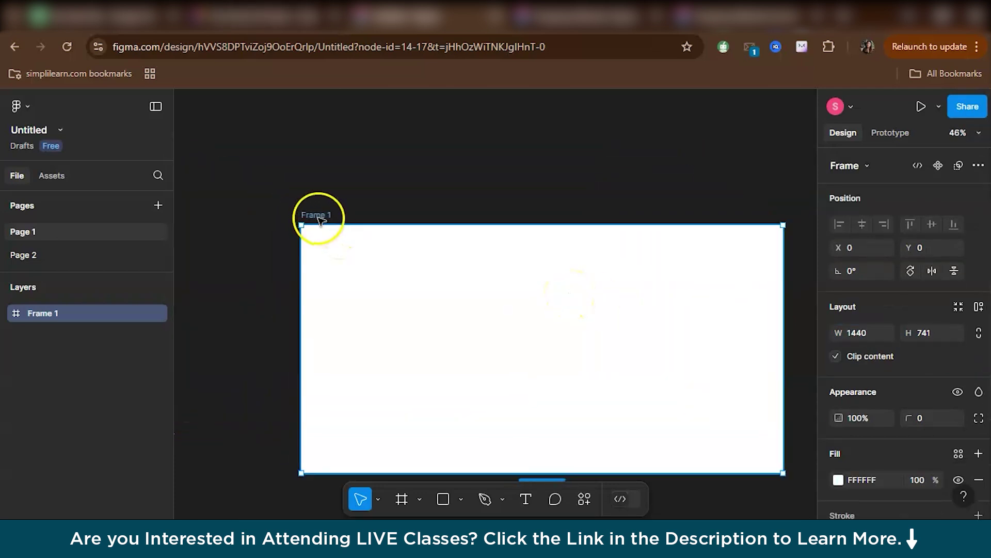
Rename Frame 1 to 'Desktop'.
double_click(317, 215)
type("D")
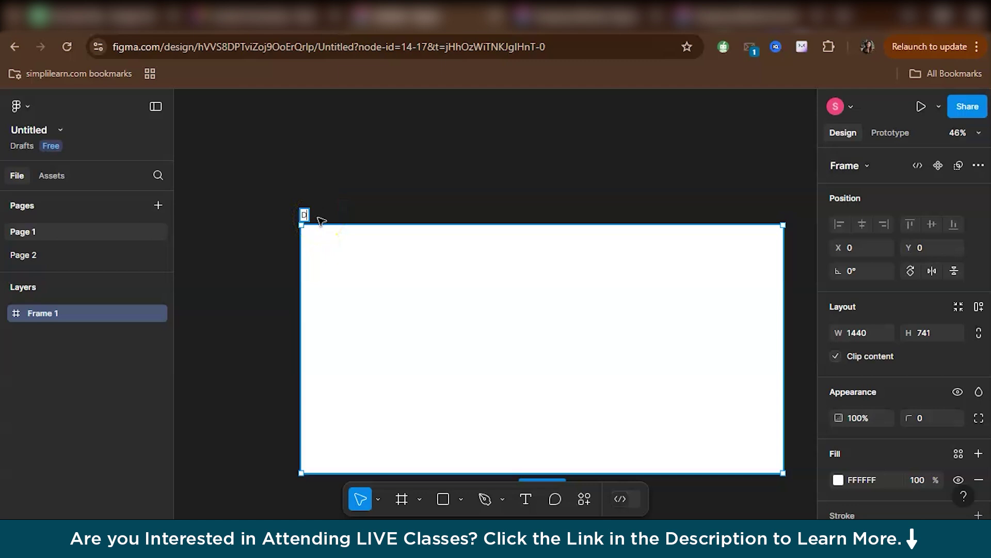
type("esktop")
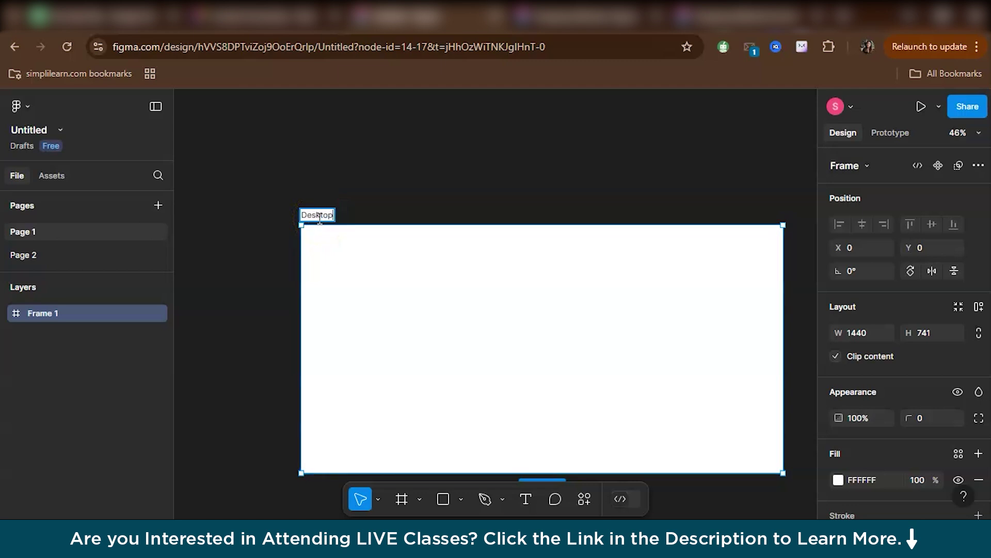
key("Return")
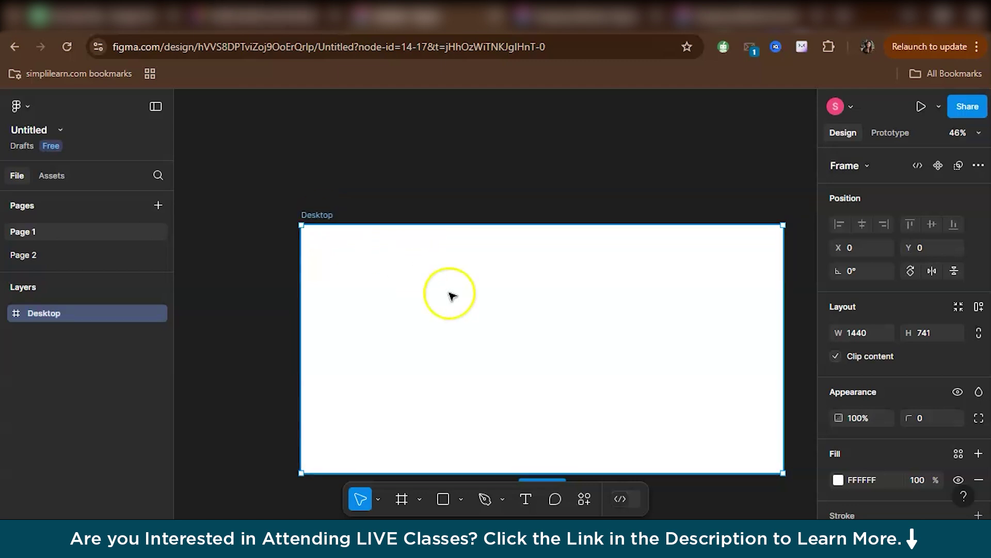
scroll(450, 295, "down", 2)
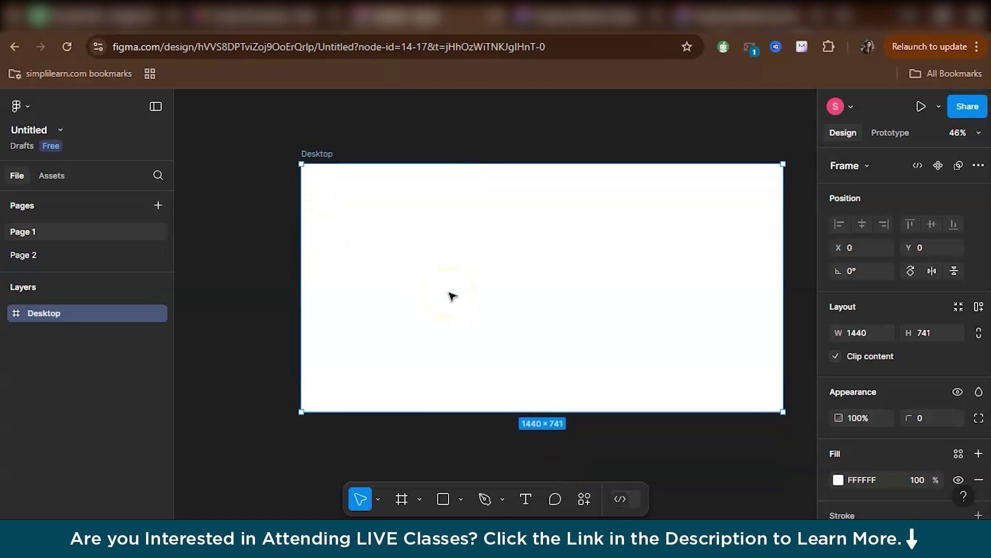
scroll(937, 345, "down", 3)
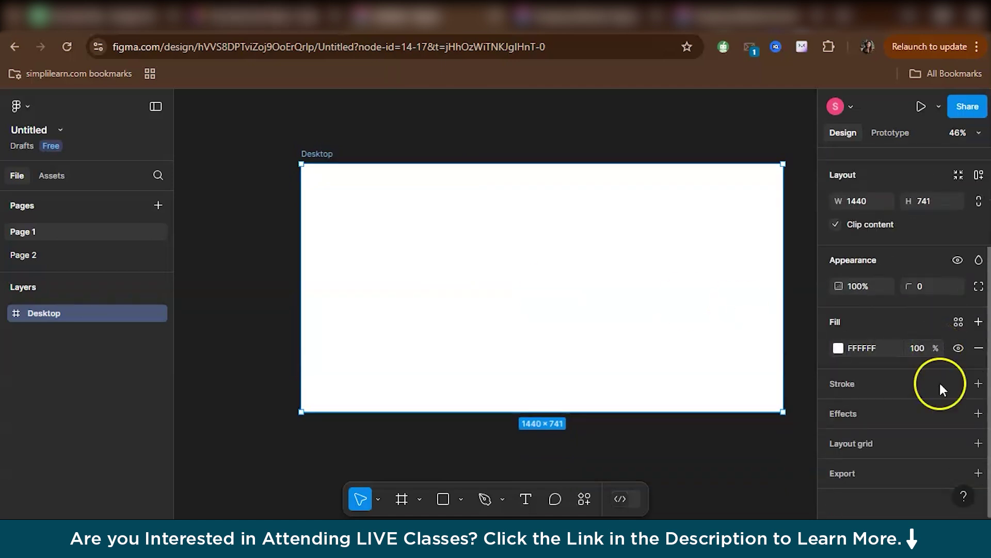
Add a layout grid to Desktop and change it to 12 Stretch columns.
left_click(978, 444)
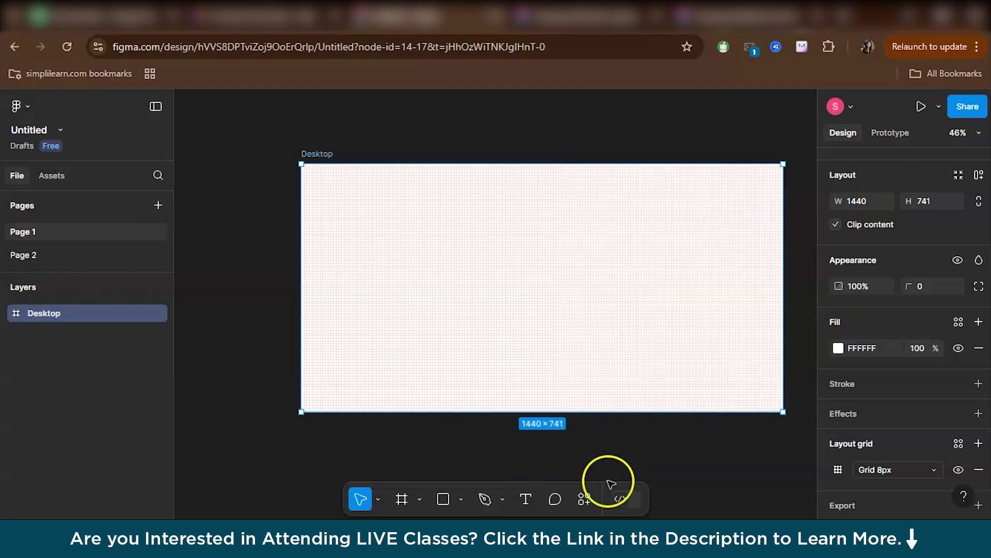
left_click(833, 468)
left_click(692, 439)
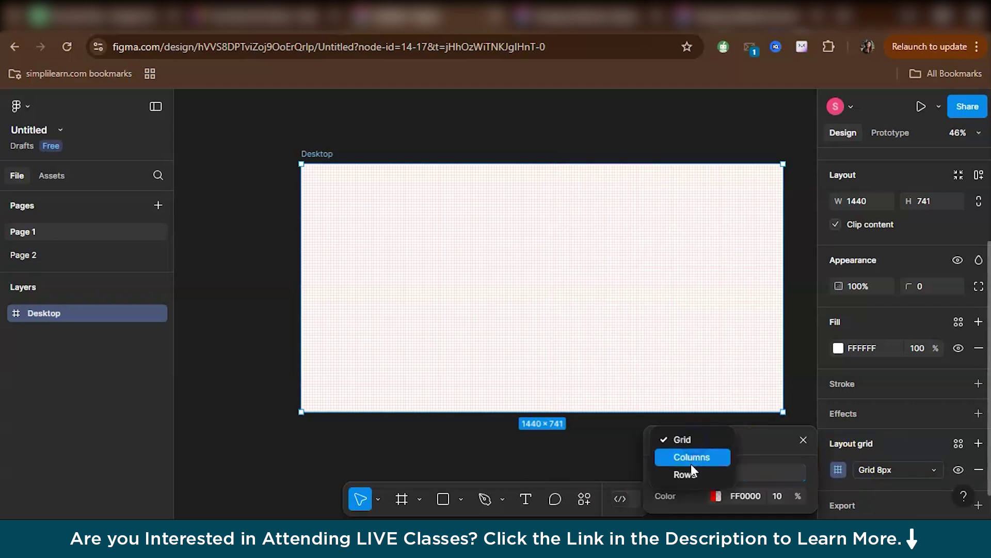
left_click(688, 459)
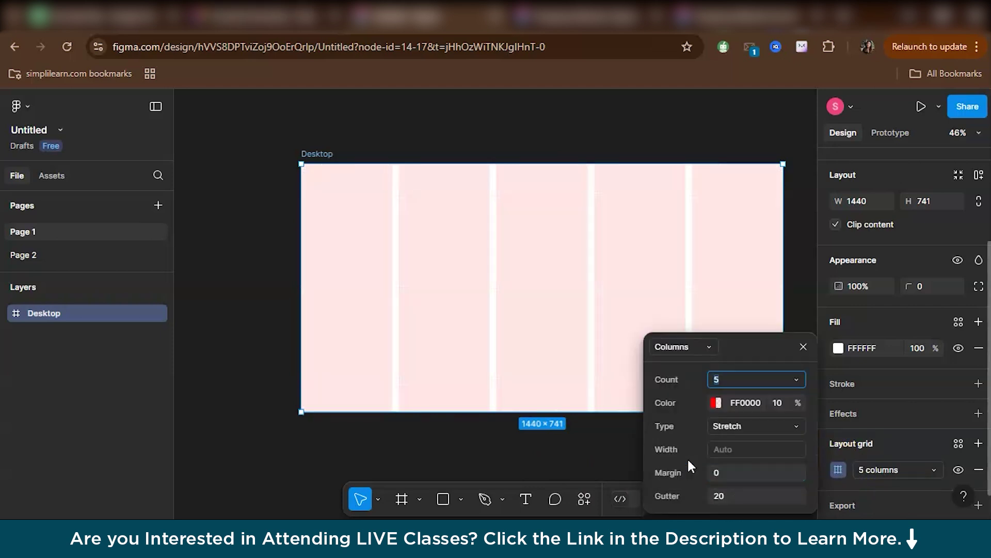
type("12")
key("Return")
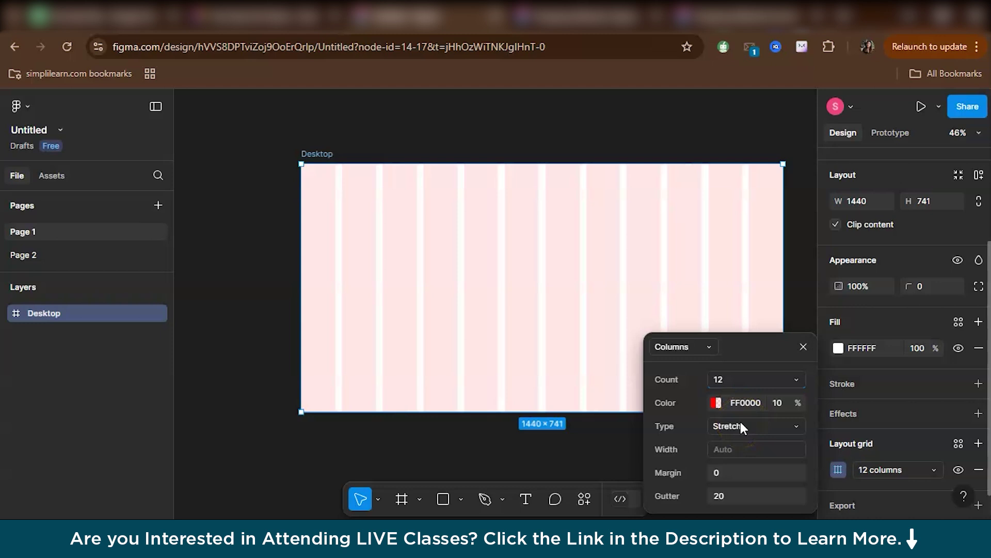
left_click(740, 427)
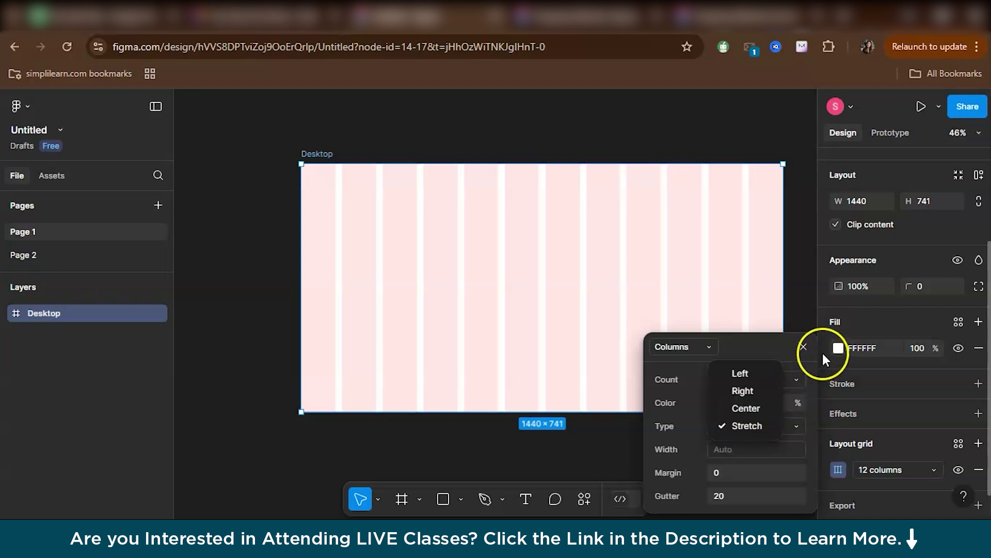
left_click(801, 348)
left_click(801, 348)
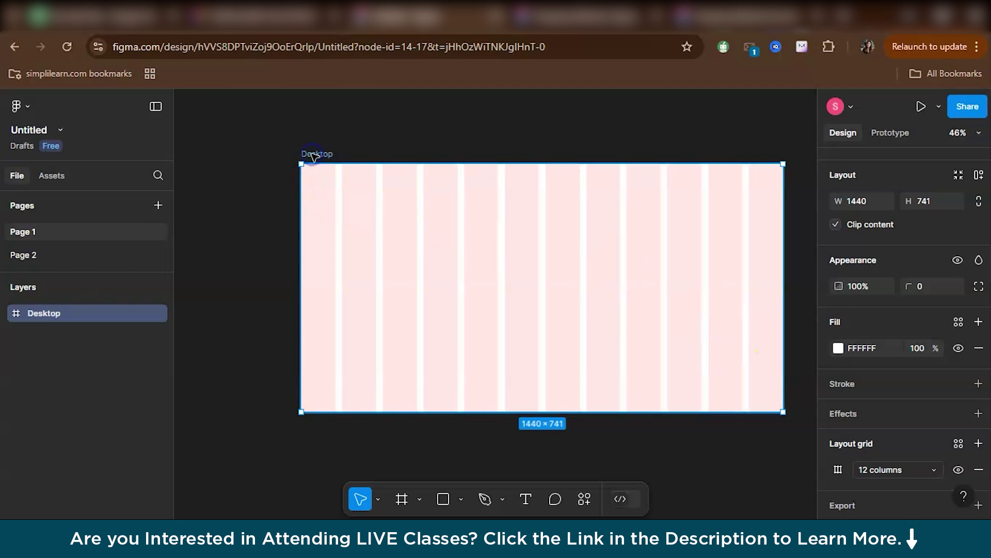
Narrow the Desktop frame to test stretching, then switch the columns to Center alignment.
left_click_drag(782, 239, 753, 262)
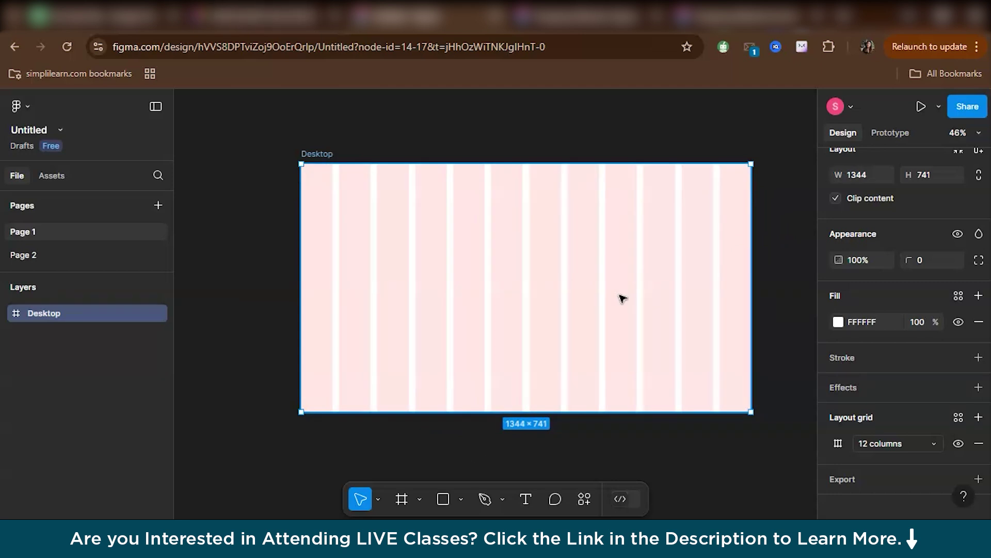
left_click(839, 443)
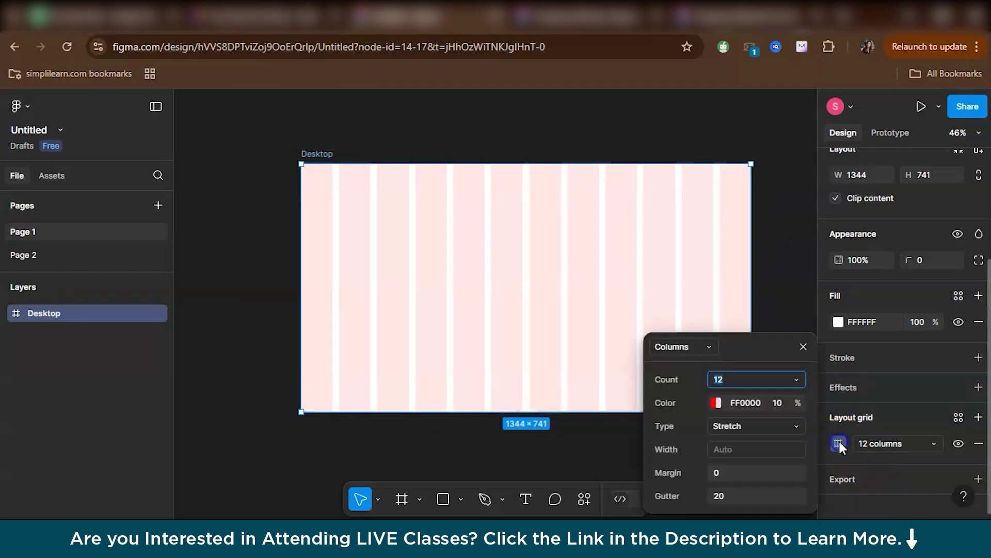
left_click(723, 426)
left_click(742, 406)
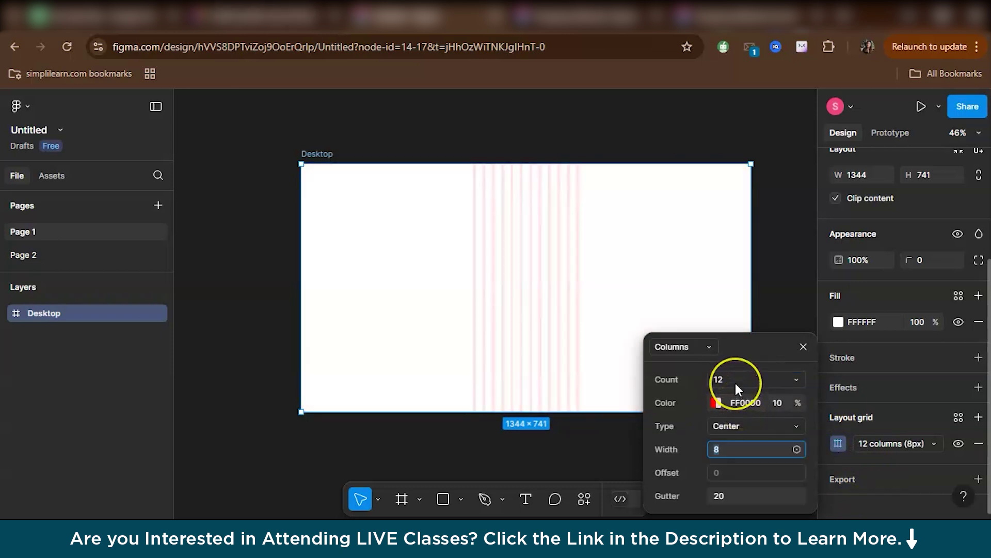
left_click(735, 384)
left_click(802, 348)
Narrow the frame to view the centred columns, then restore Stretch alignment.
scroll(543, 246, "up", 1)
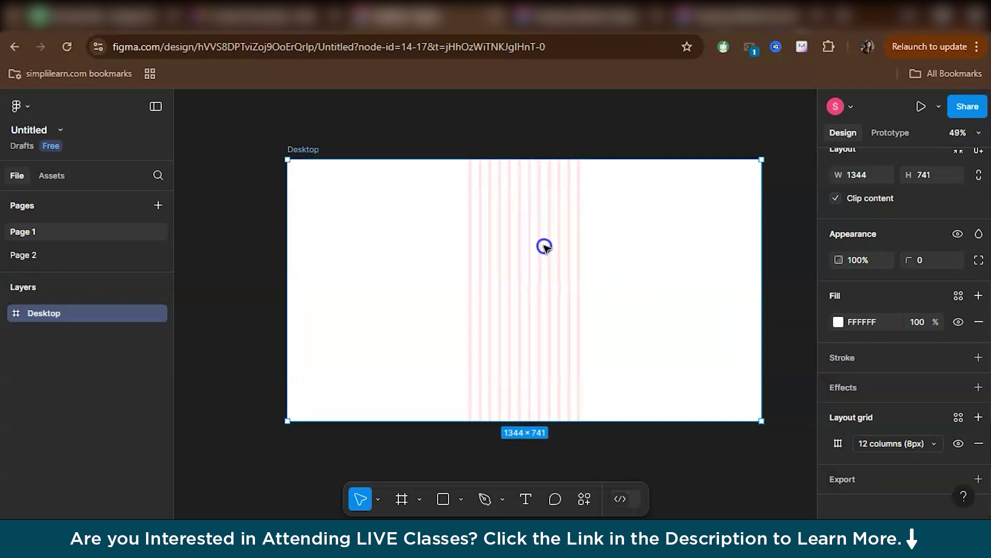
left_click(501, 244)
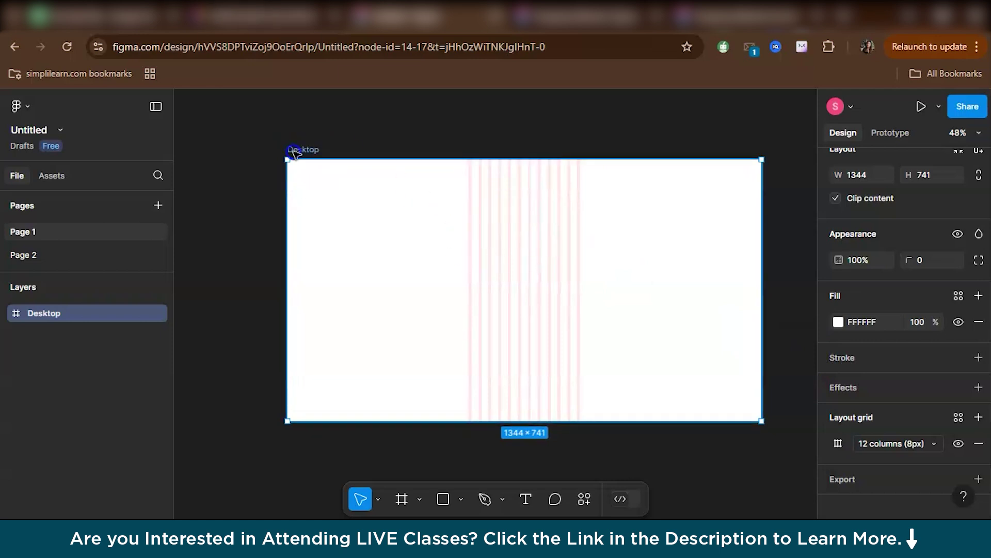
left_click_drag(762, 240, 704, 256)
left_click(838, 444)
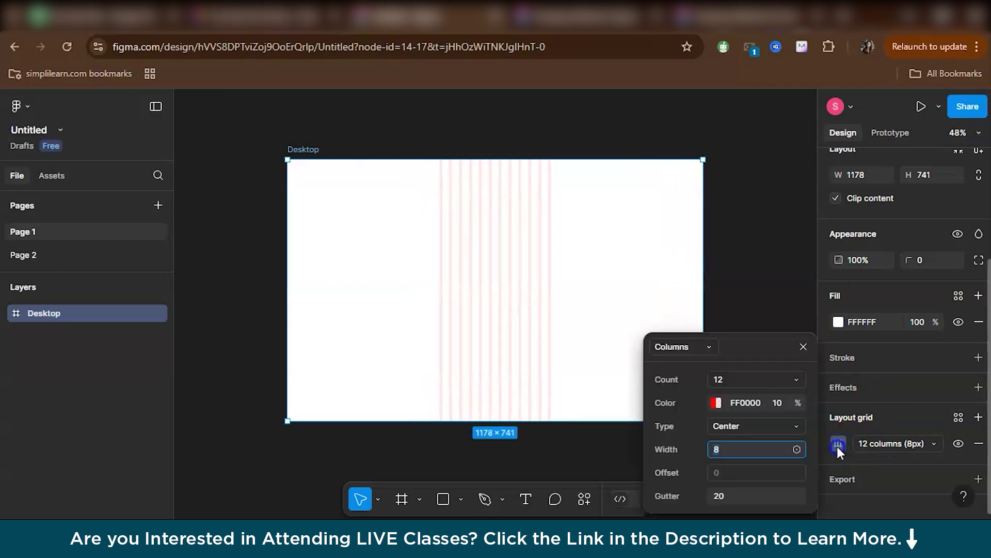
left_click(733, 425)
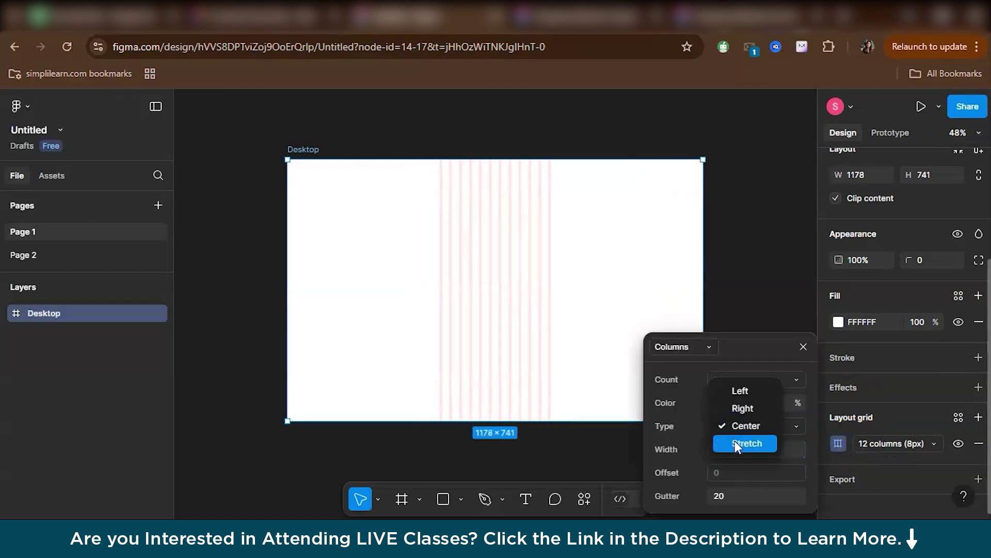
left_click(735, 441)
left_click(728, 247)
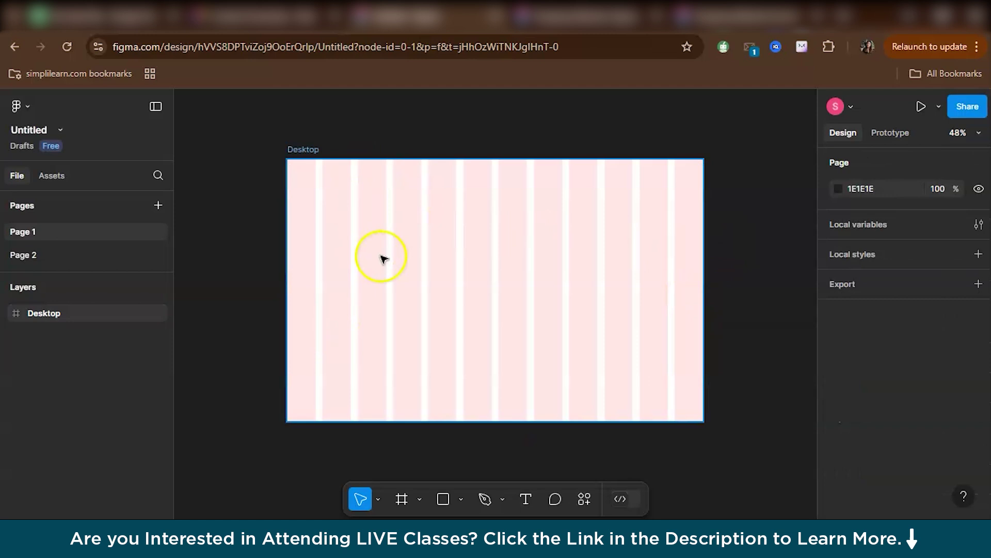
Drag the frame narrower and wider, then set its width back to exactly 1440.
left_click_drag(704, 228, 553, 268)
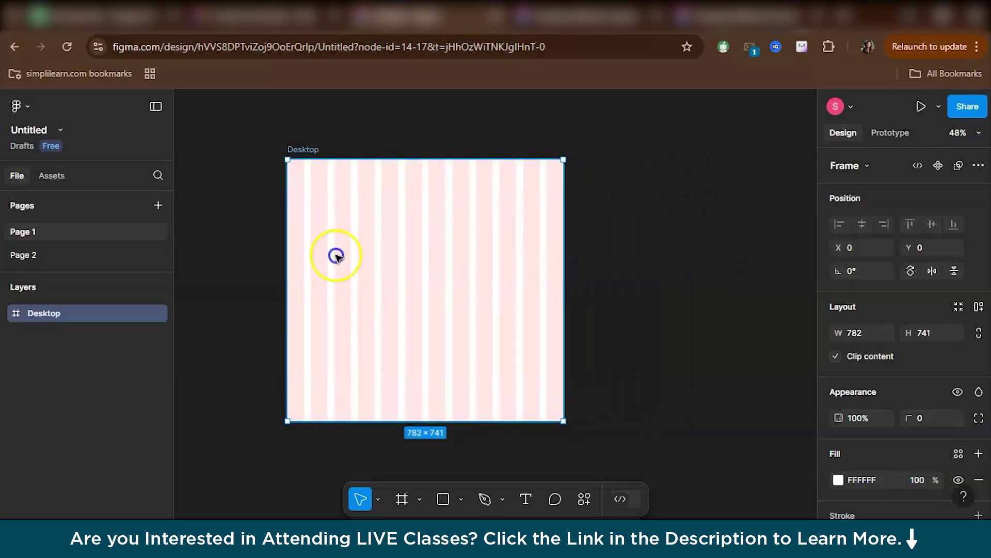
left_click_drag(564, 262, 682, 271)
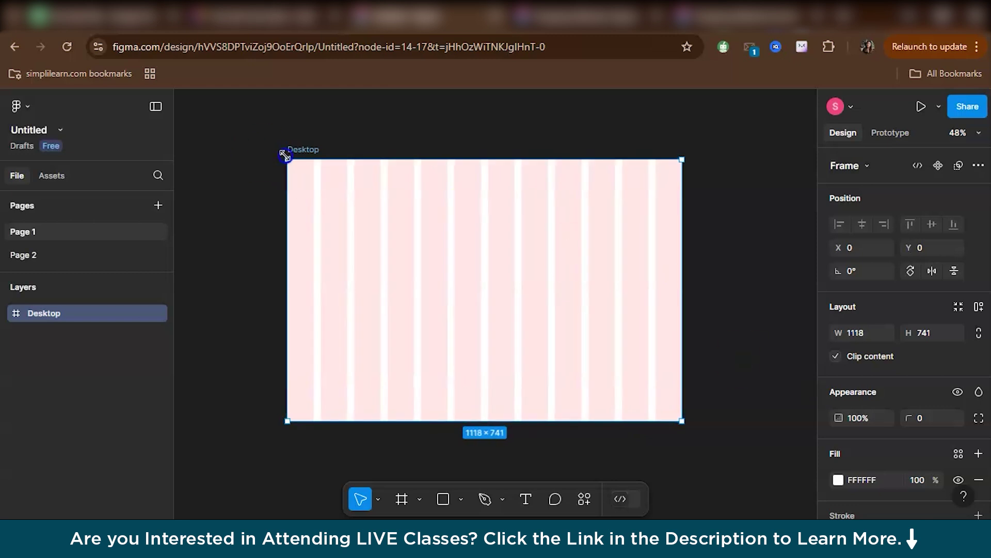
left_click(858, 332)
type("1440")
key("Return")
scroll(779, 338, "right", 2)
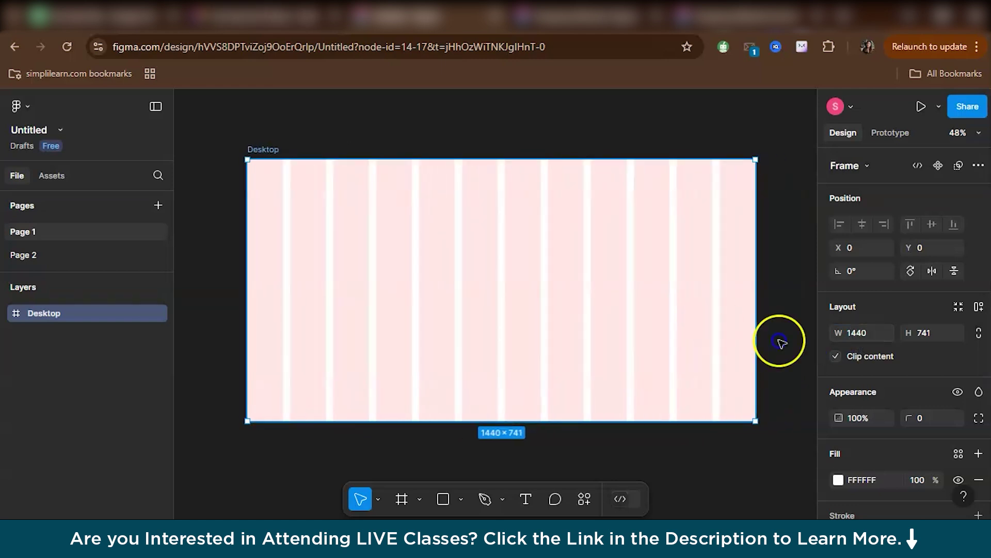
scroll(878, 370, "down", 1)
scroll(878, 370, "down", 2)
In the column grid settings, enter a margin of 64 and a gutter of 24.
left_click(839, 450)
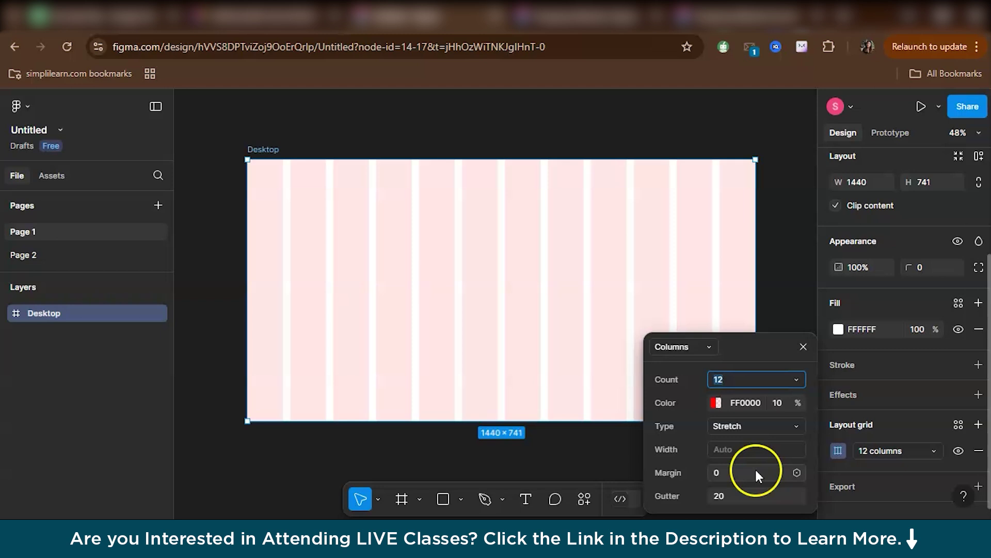
left_click(742, 472)
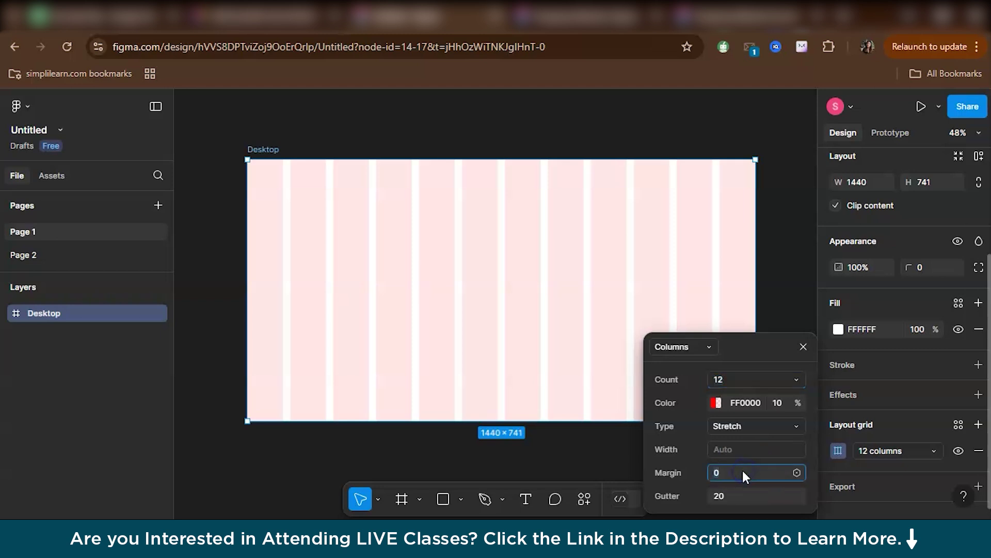
key("Return")
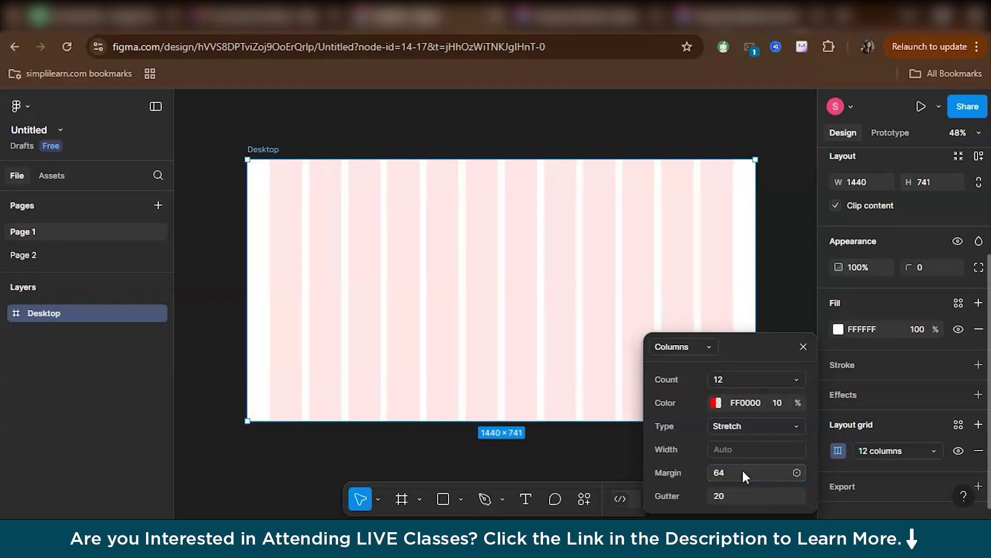
left_click(743, 496)
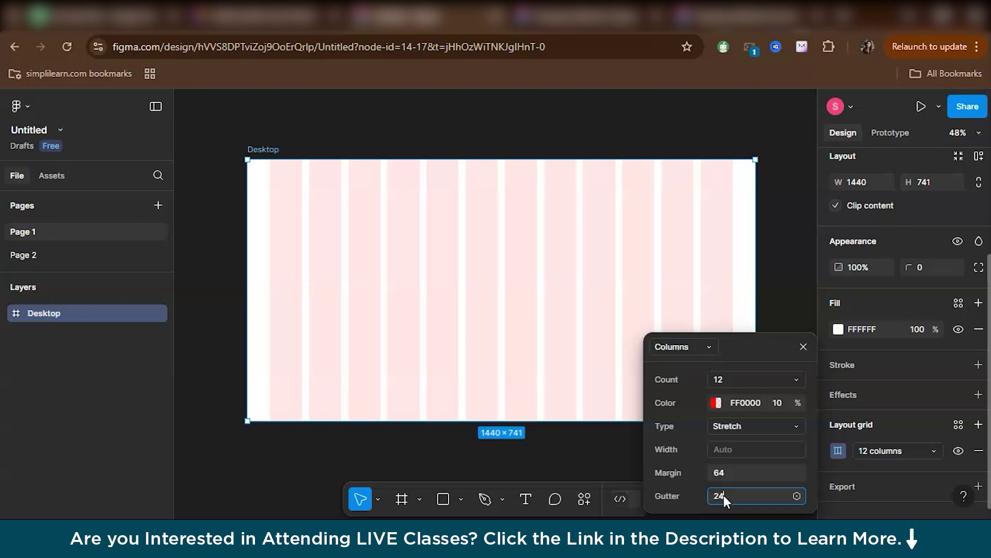
type("24")
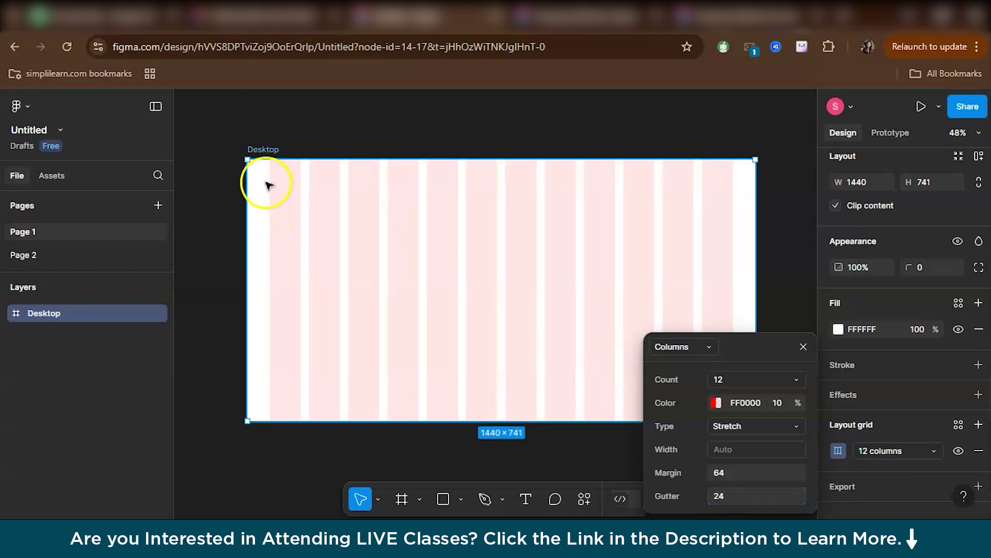
left_click(296, 244)
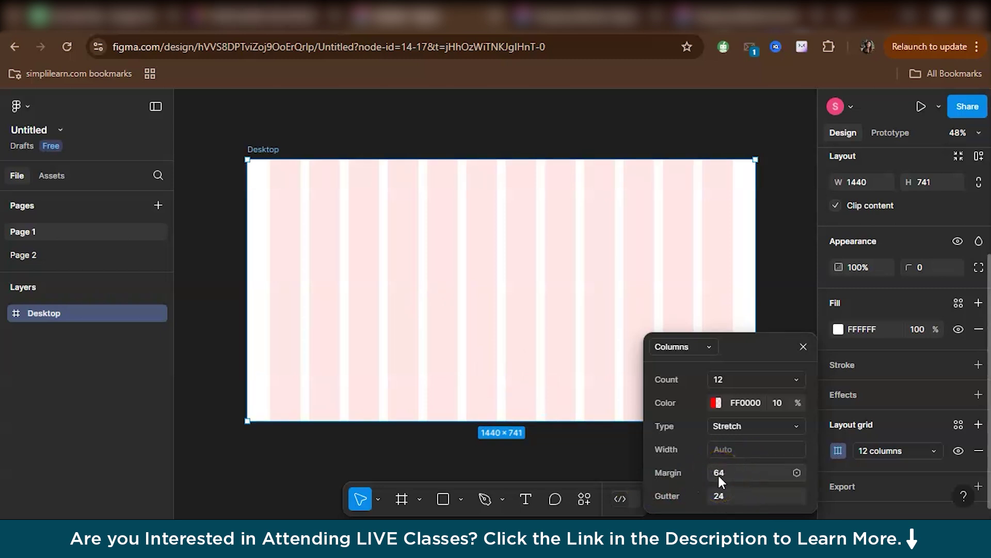
Close the Columns grid settings with 12 columns, 64 margin and 24 gutter kept.
left_click(741, 495)
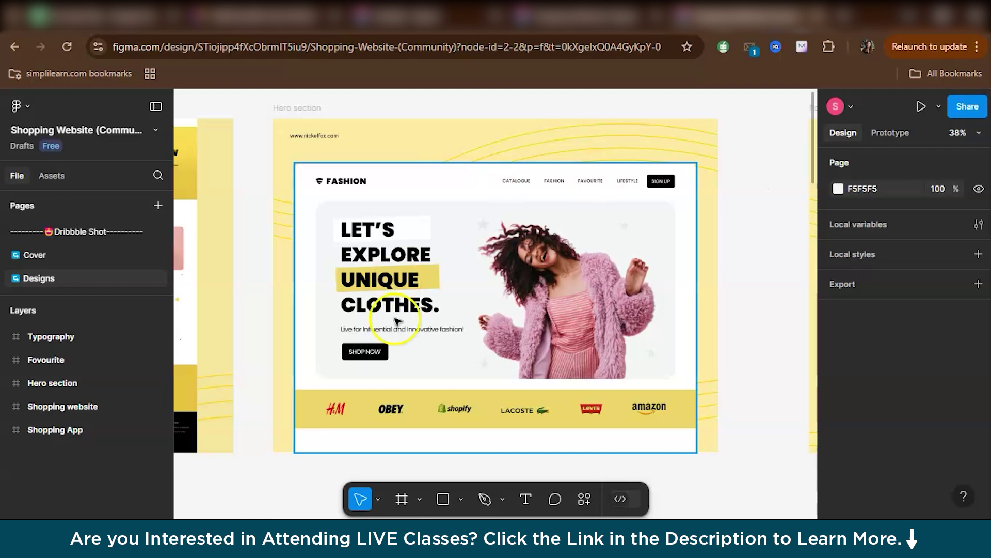
Switch to the Shopping Website file and bring its FASHION hero section into view.
left_click(747, 221)
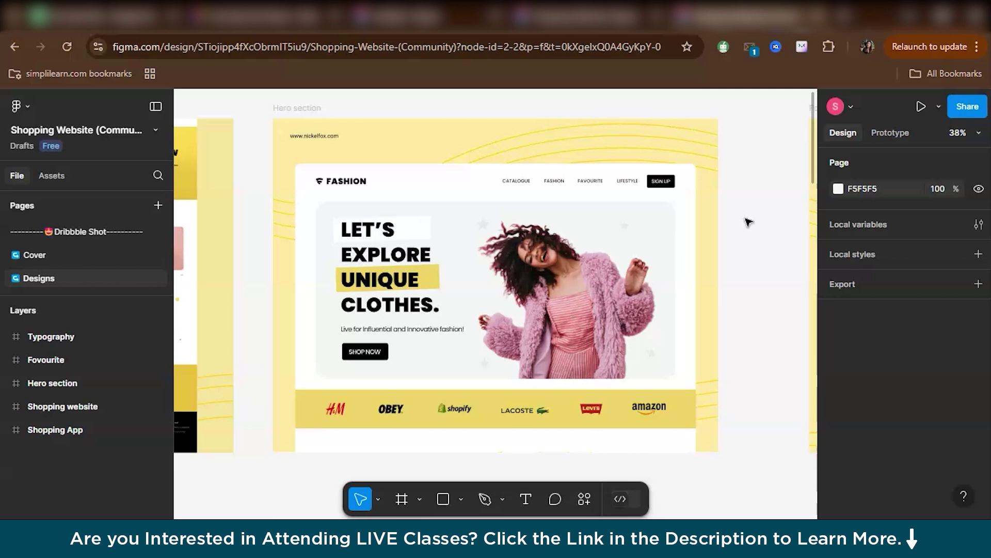
left_click(670, 237)
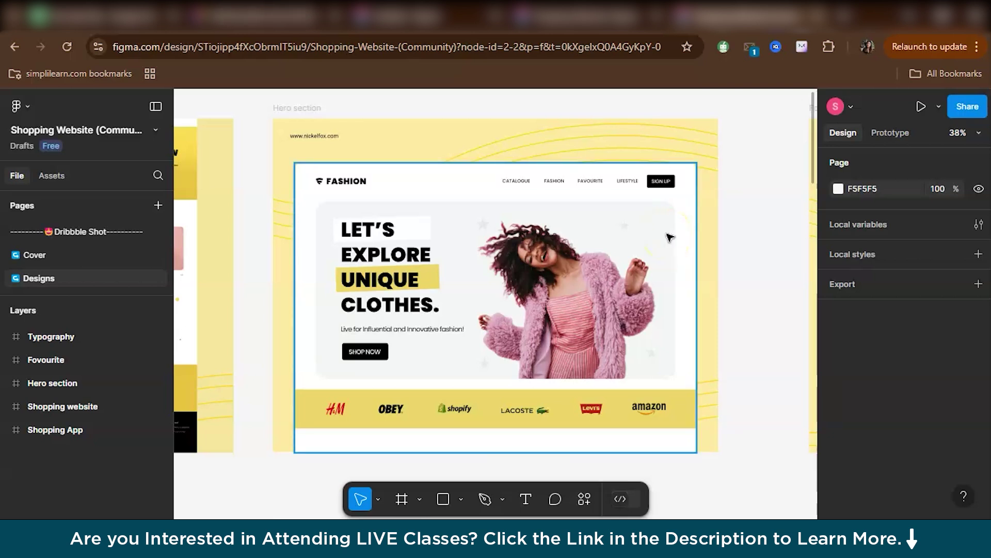
left_click(516, 232)
scroll(516, 233, "up", 3)
left_click(405, 138)
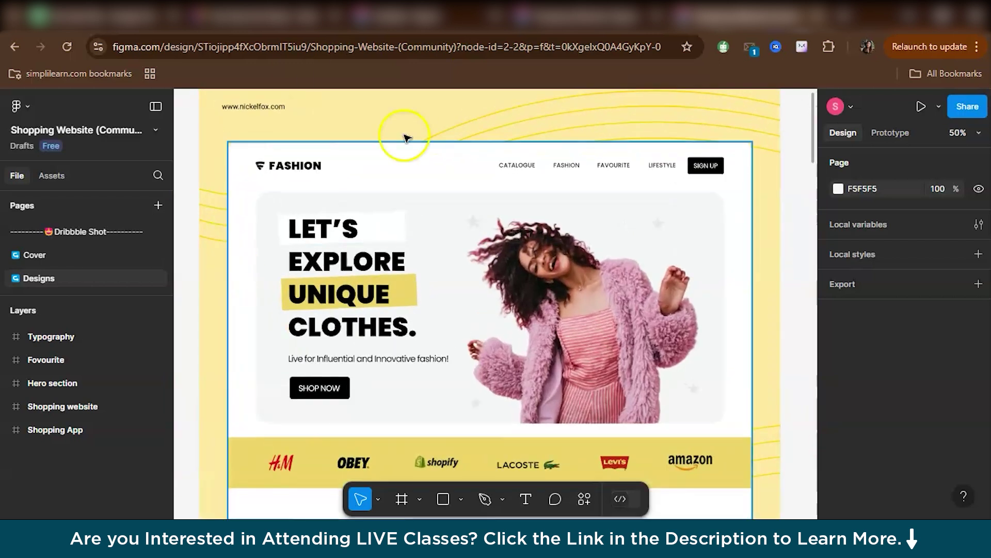
scroll(414, 195, "up", 1)
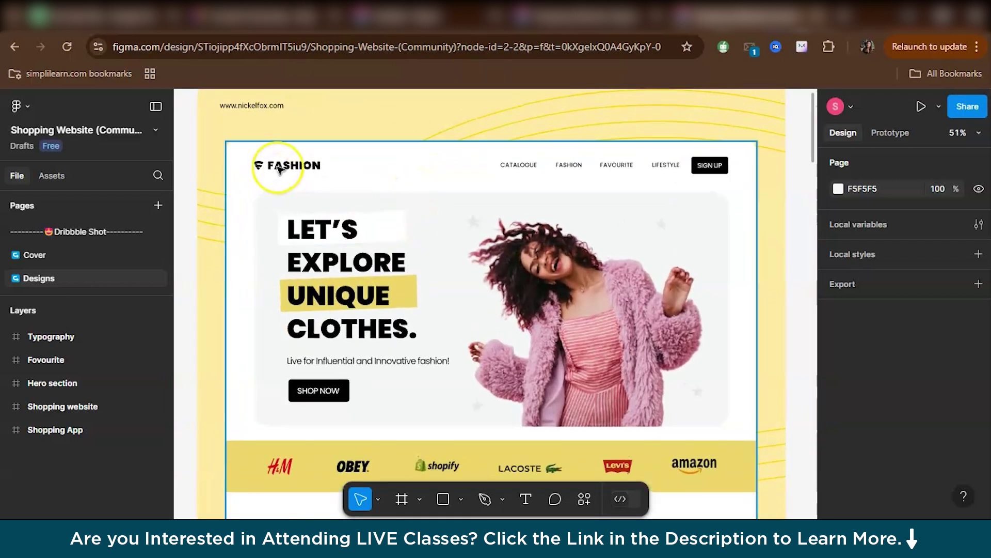
left_click(279, 169)
left_click(279, 170)
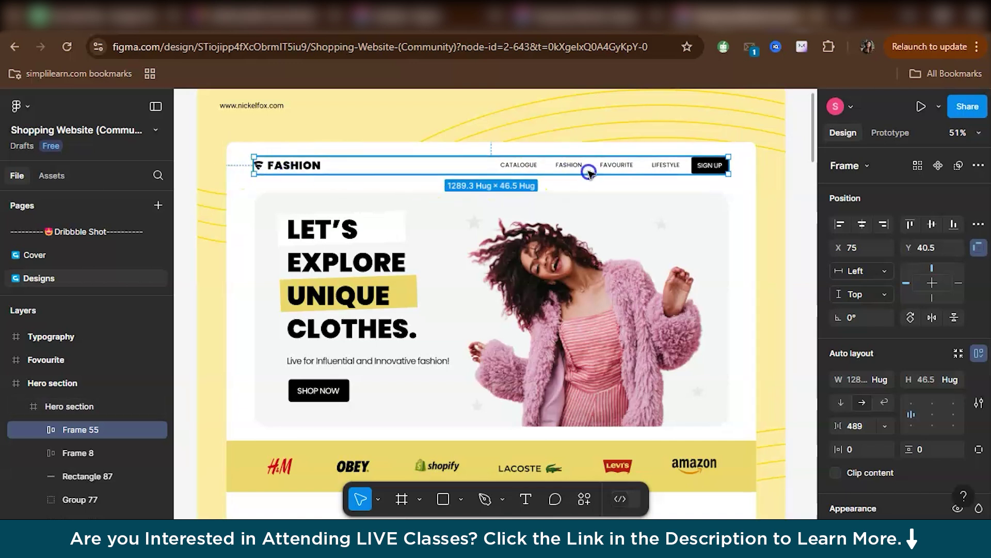
left_click(541, 227)
left_click(438, 221)
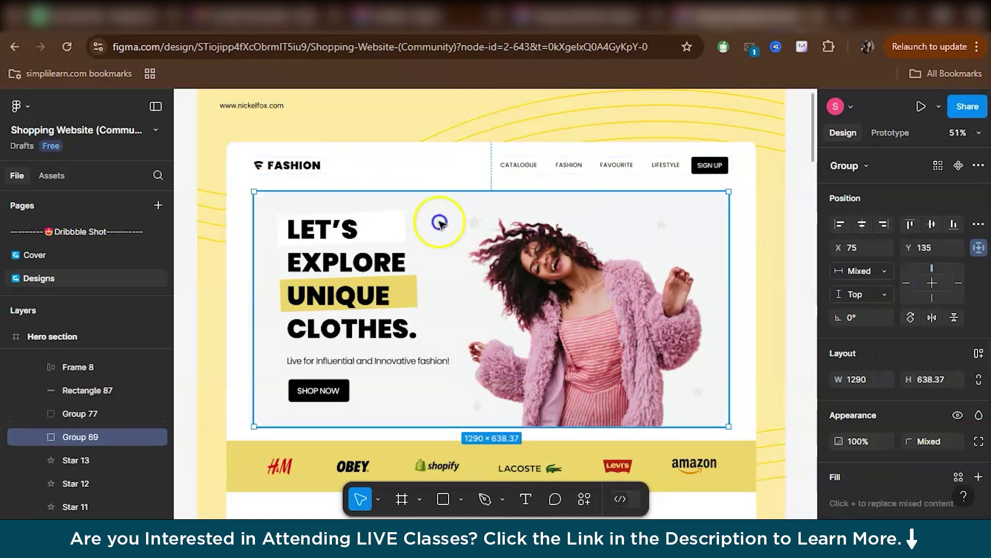
Select the hero's headline, tagline, SHOP NOW button and model photo in turn.
double_click(328, 273)
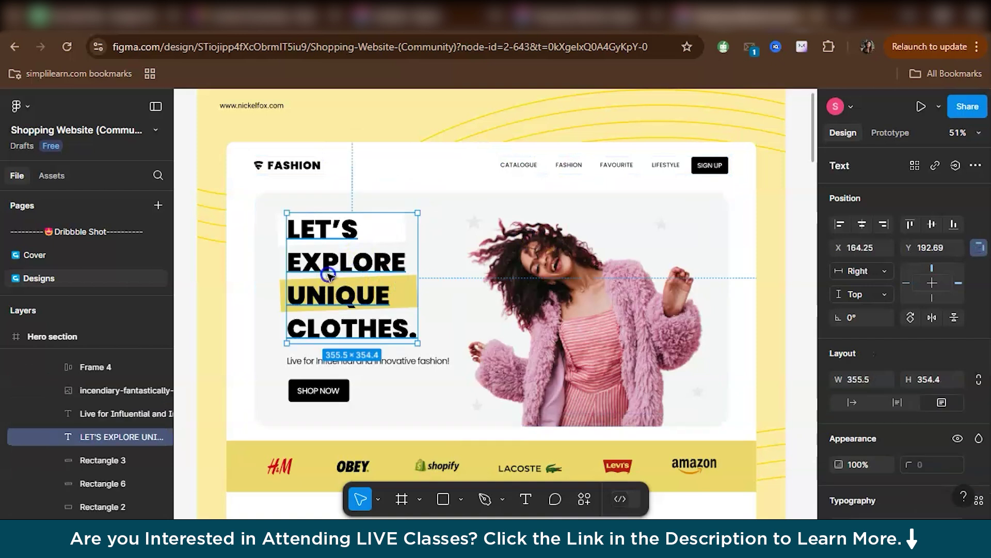
left_click(319, 364)
left_click(320, 392)
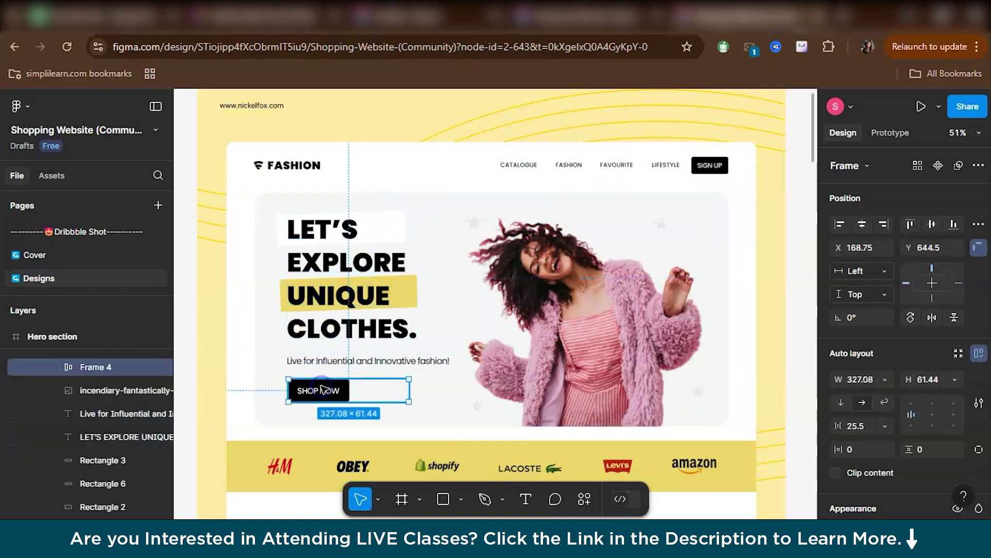
left_click(532, 325)
Stretch the photo to 684 wide and undo it, then select the card background and deselect.
left_click_drag(467, 237, 454, 235)
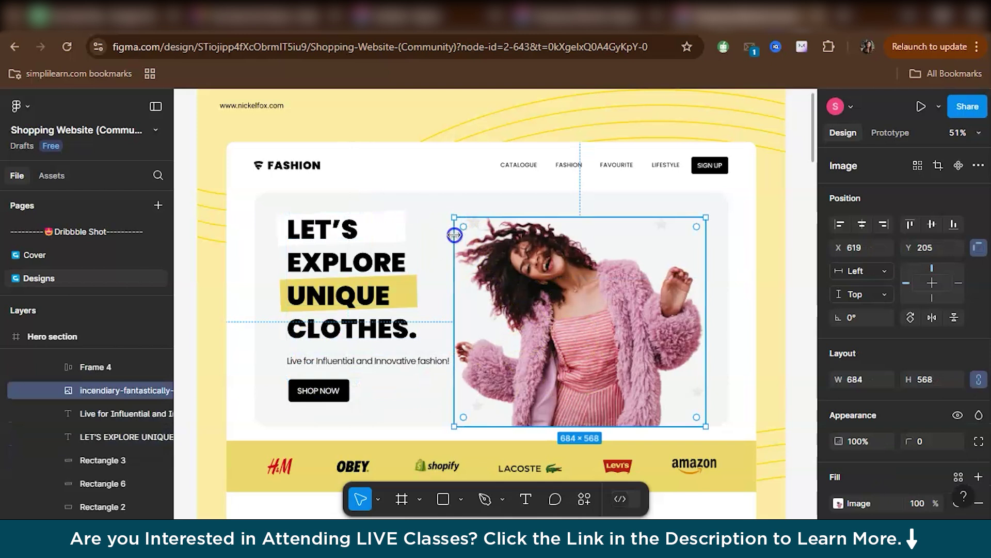
key("ctrl+z")
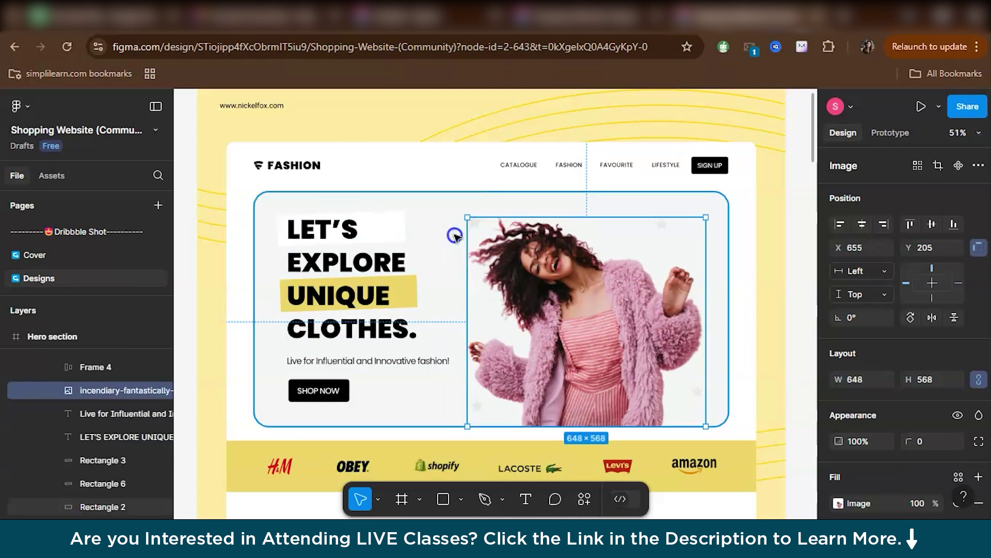
left_click(442, 219)
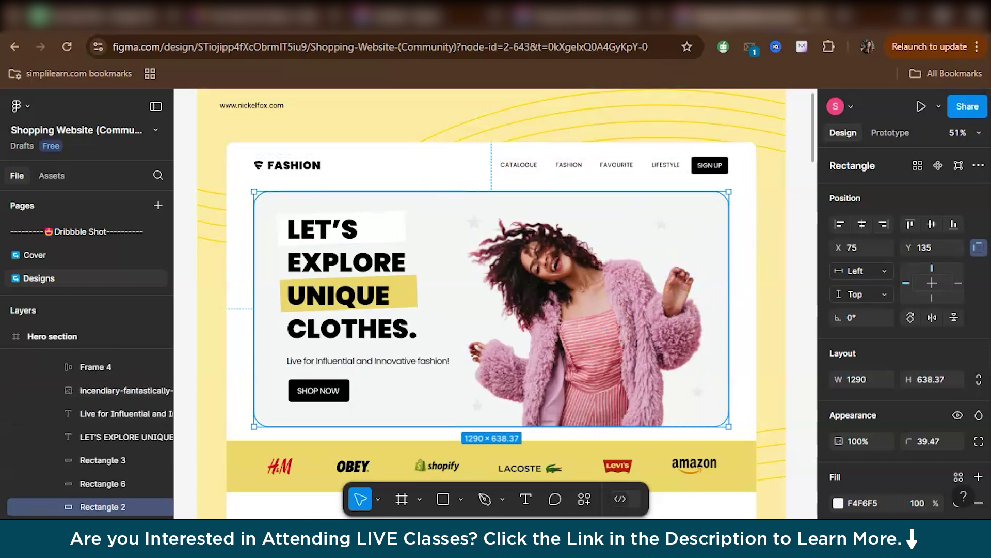
left_click(692, 188)
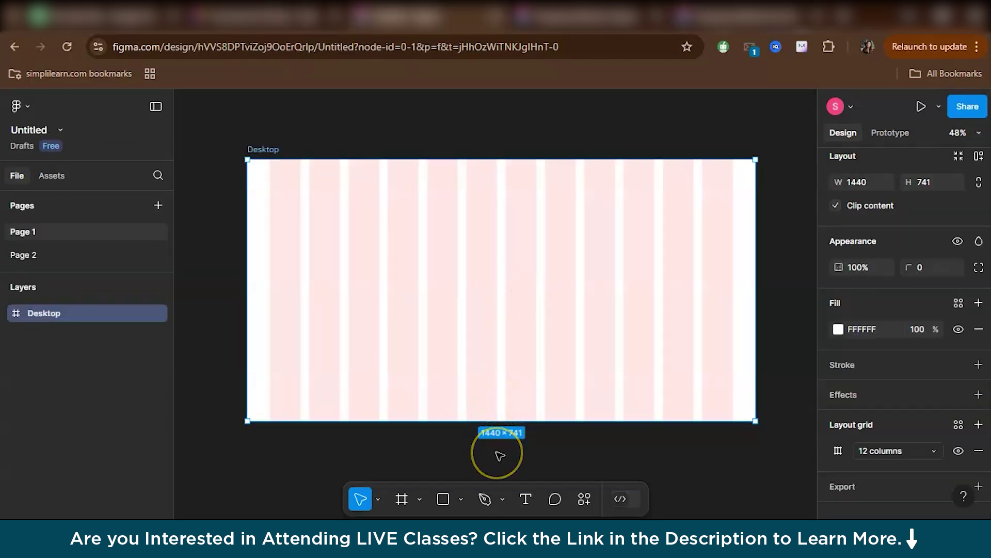
Select the 1440×741 Desktop frame and switch to the Rectangle tool.
left_click(499, 455)
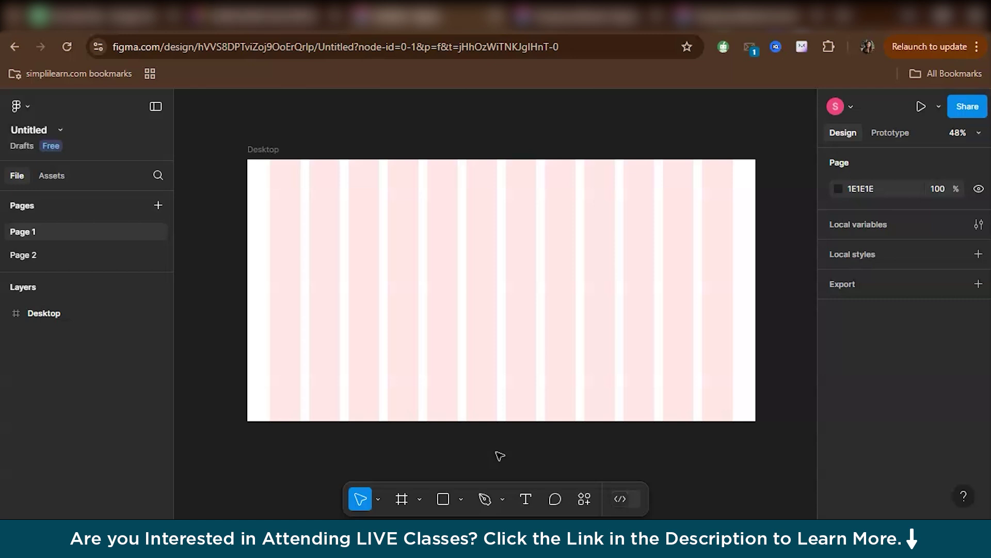
scroll(499, 455, "down", 1)
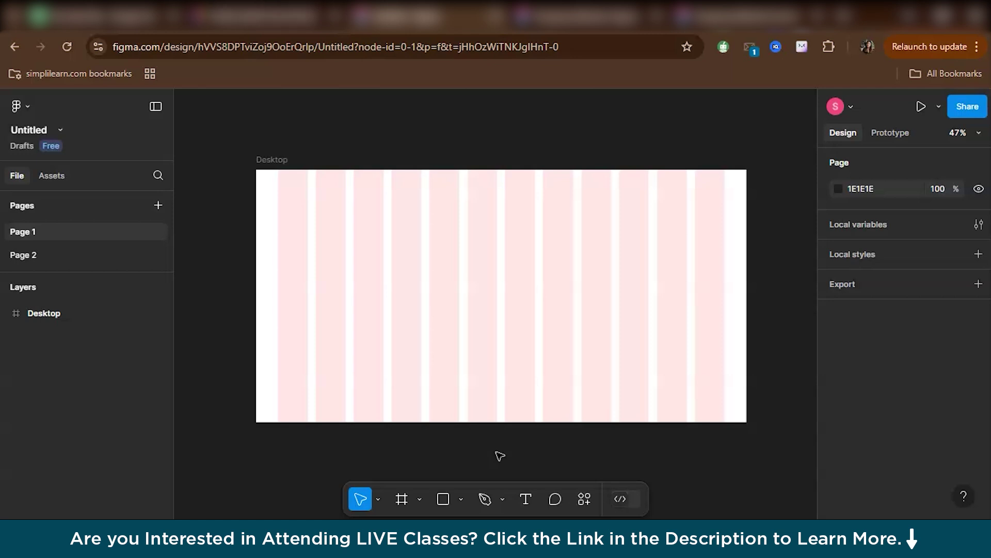
left_click(268, 160)
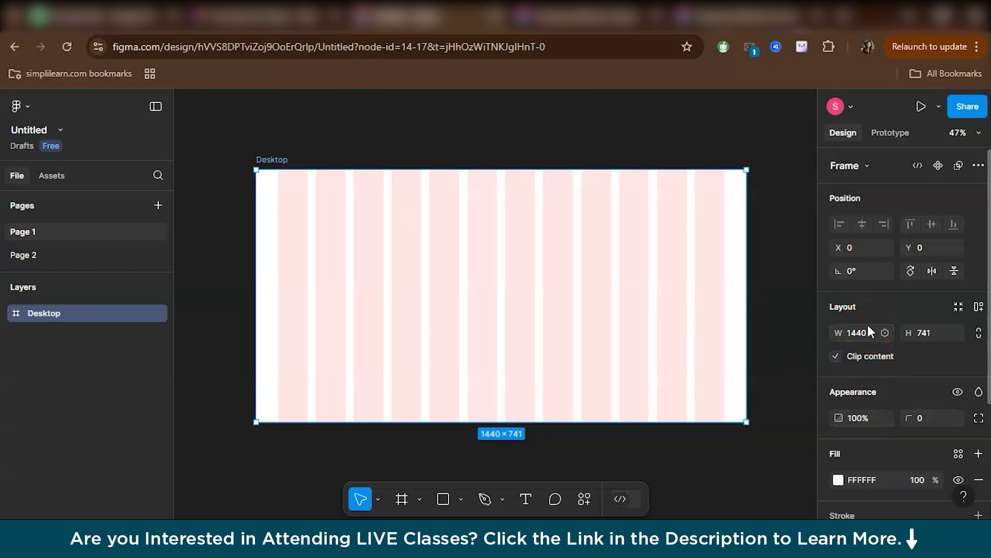
key("r")
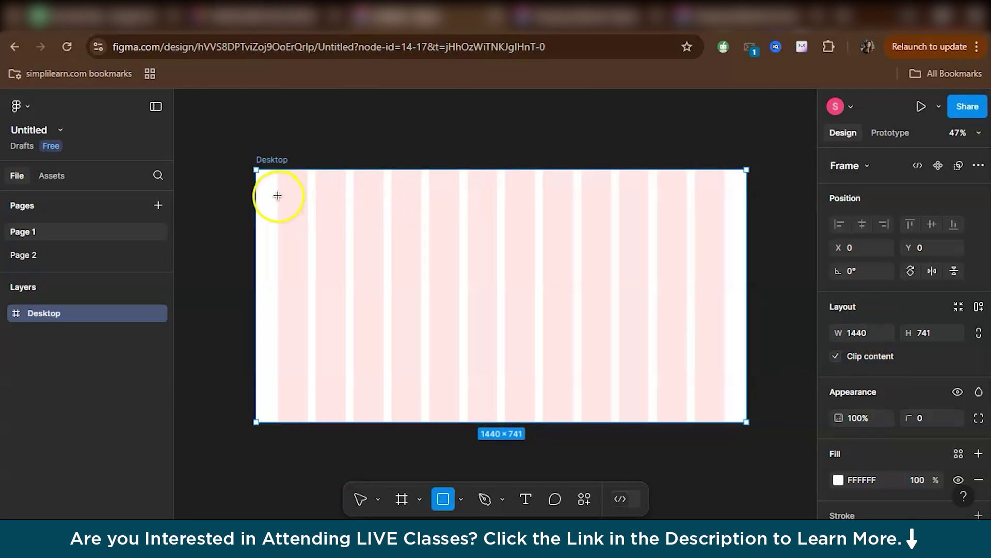
Draw a banner rectangle across Desktop, then set the column grid margin to 160.
mouse_move(278, 196)
left_mouse_down()
mouse_move(357, 225)
mouse_move(723, 261)
left_mouse_up()
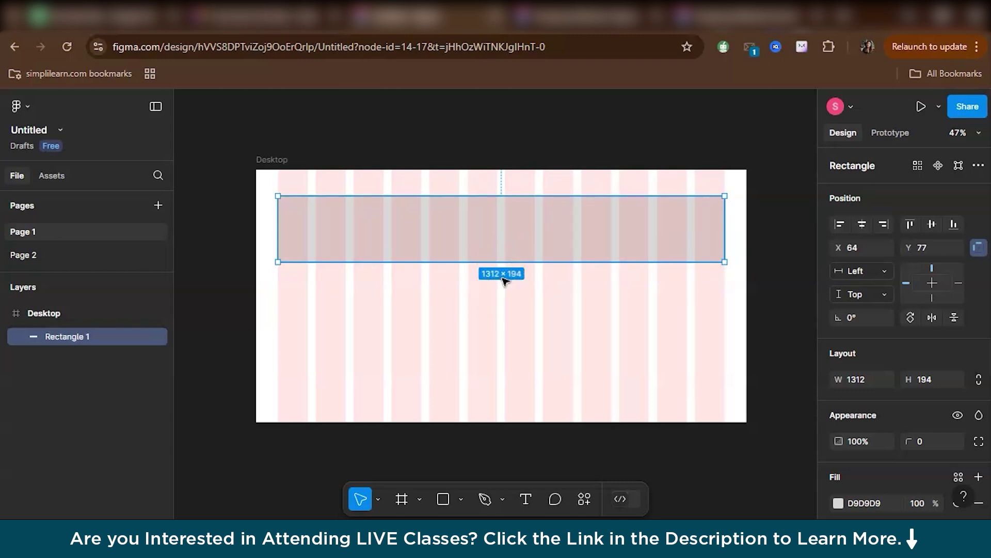
left_click(264, 162)
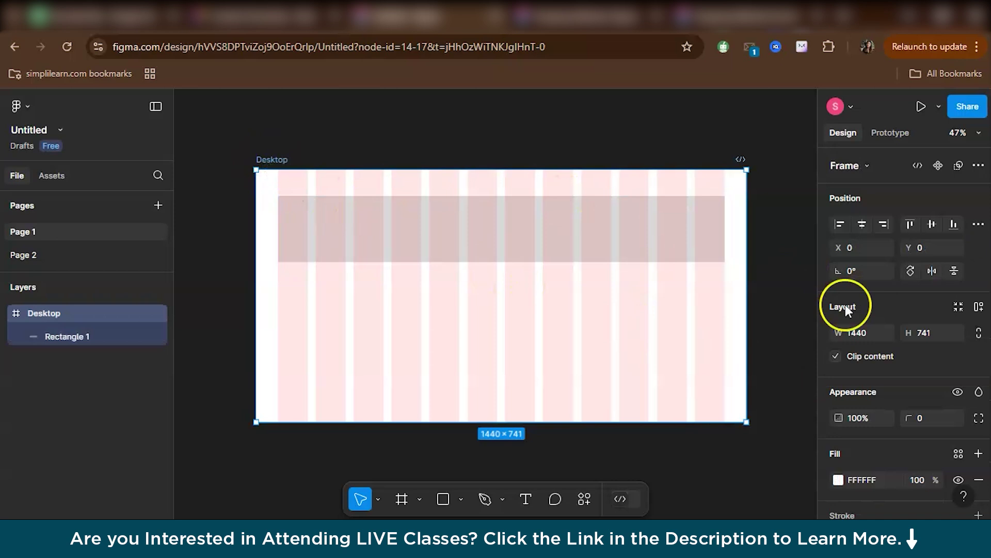
scroll(845, 305, "down", 5)
left_click(839, 438)
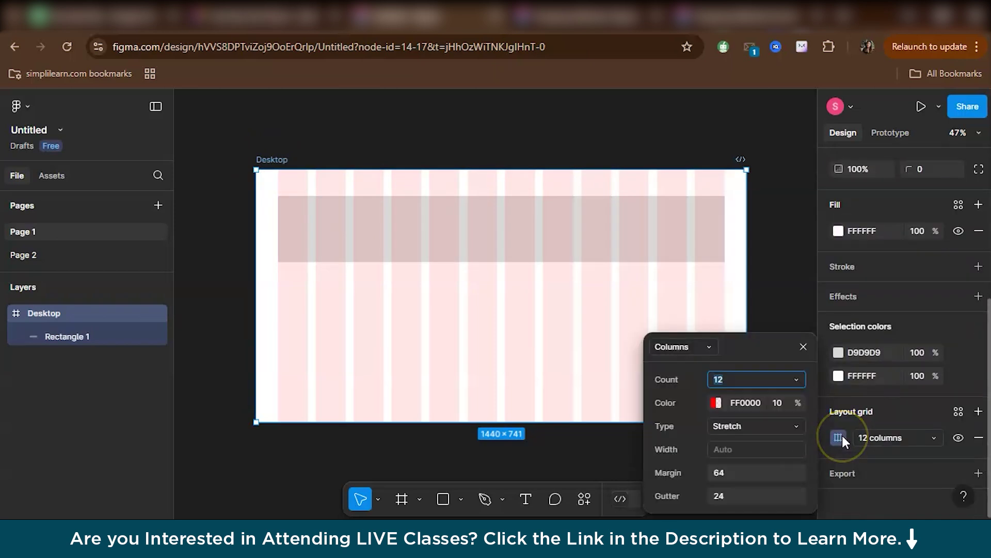
left_click(742, 474)
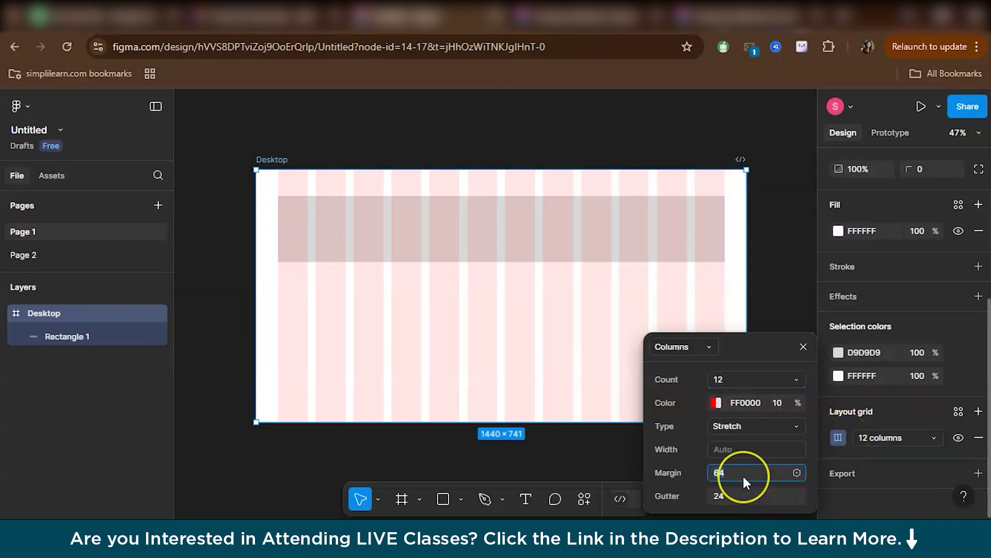
type("16")
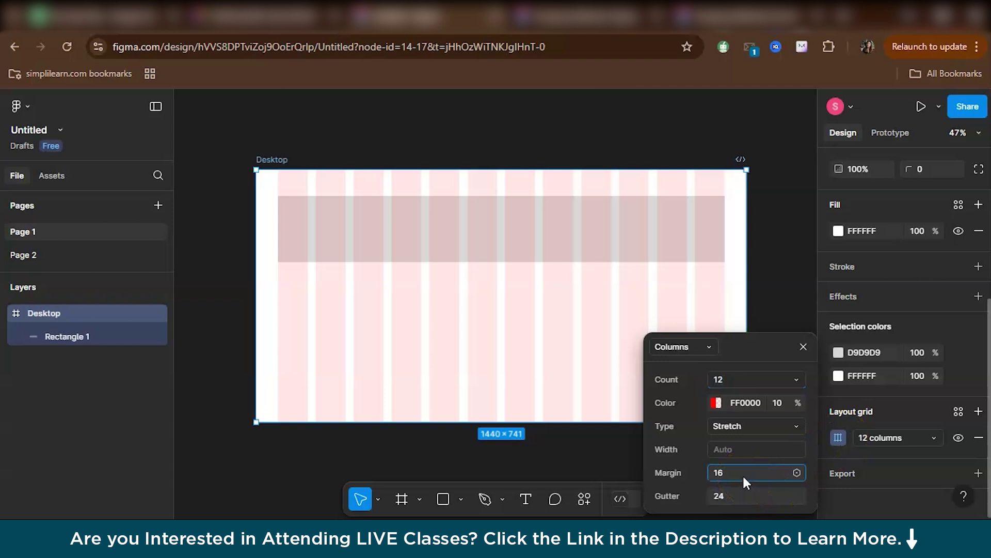
type("0")
left_click(758, 420)
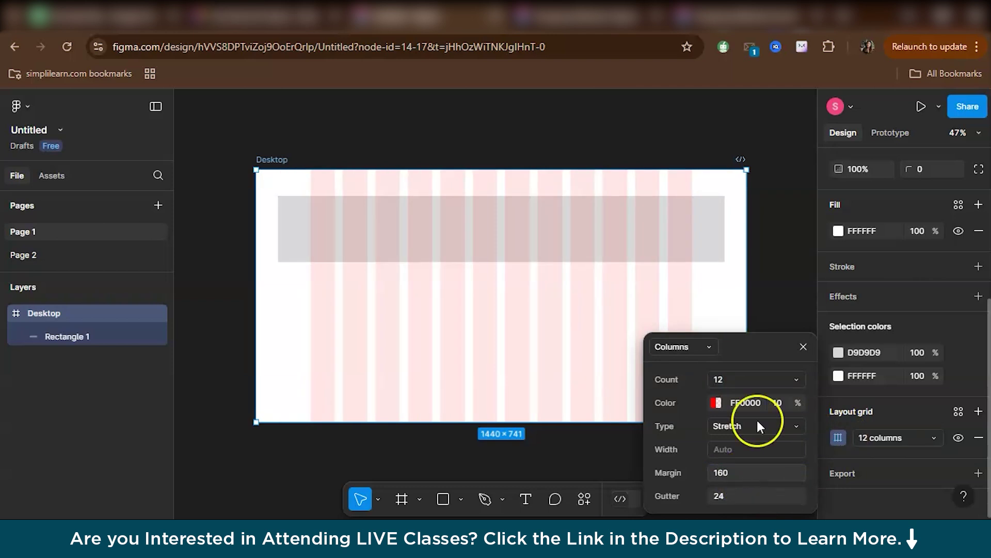
left_click(803, 347)
Fit the grey rectangle's edges to the columns, then delete it.
left_click(687, 223)
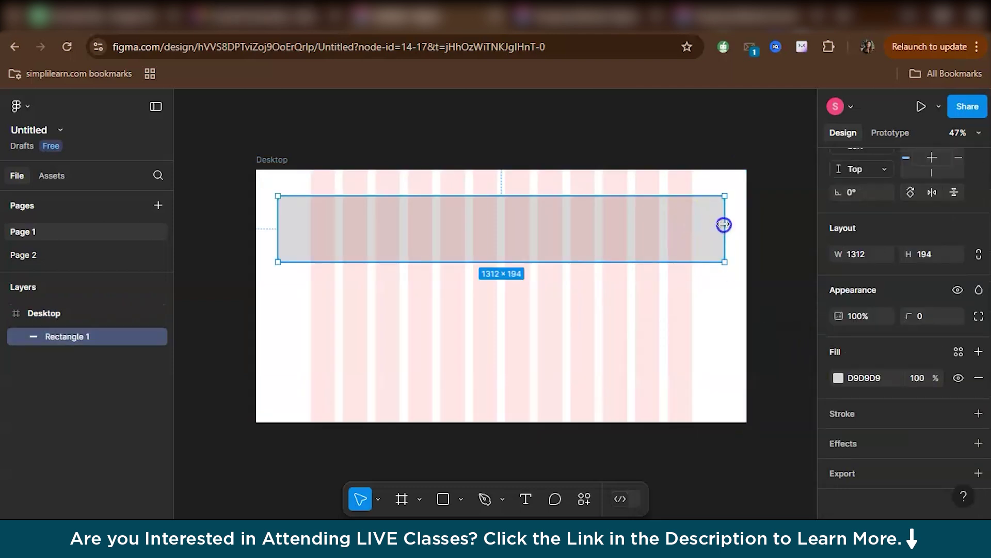
left_click_drag(723, 224, 695, 224)
left_click_drag(278, 212, 311, 212)
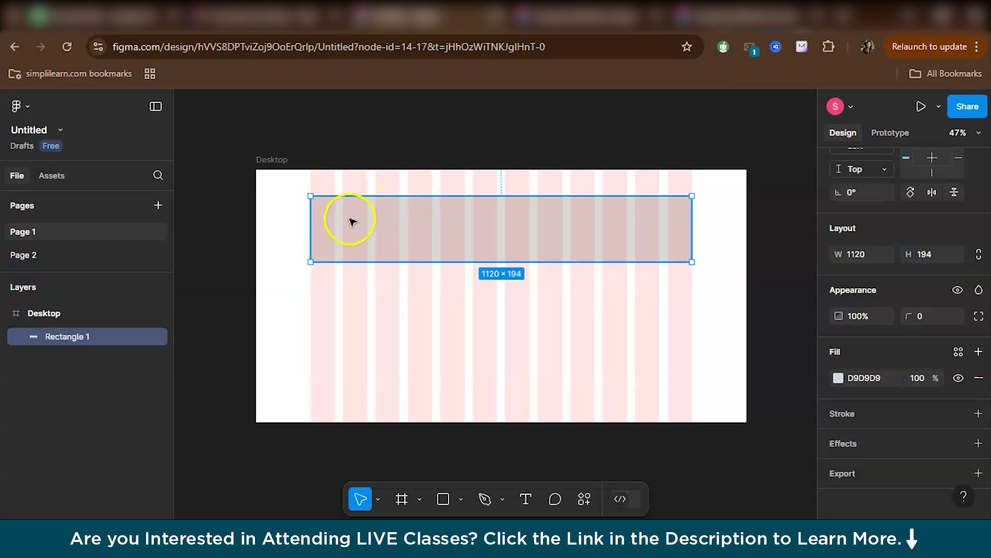
key("Delete")
Set the Desktop frame's 12-column grid margin to 64 and stretch the frame to 1440×855.
left_click(271, 159)
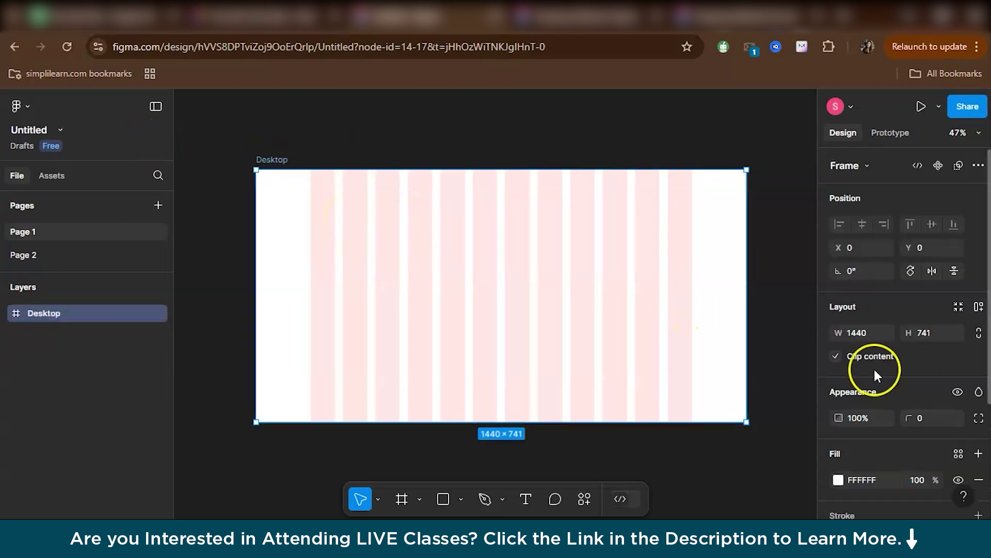
left_click(838, 437)
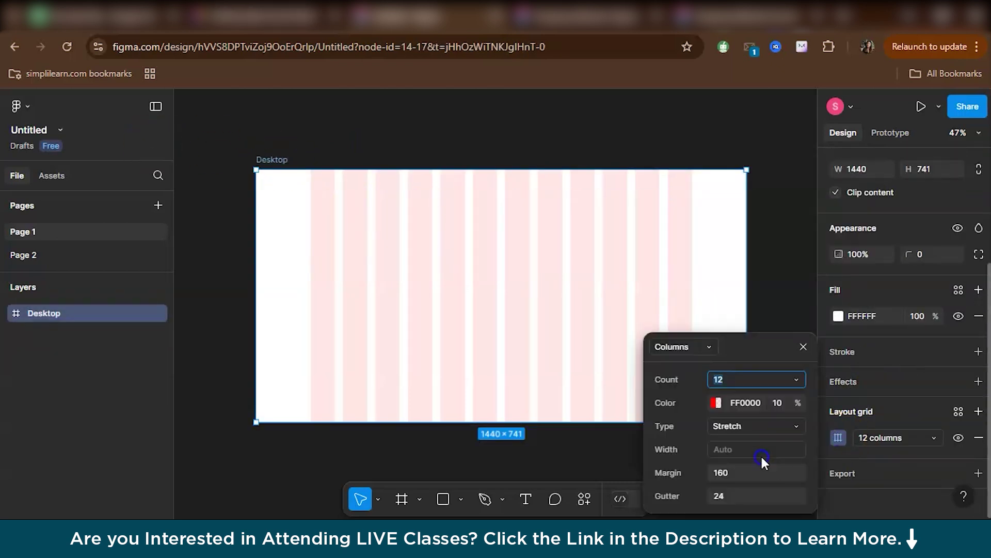
left_click(752, 471)
key("ctrl+a")
type("64")
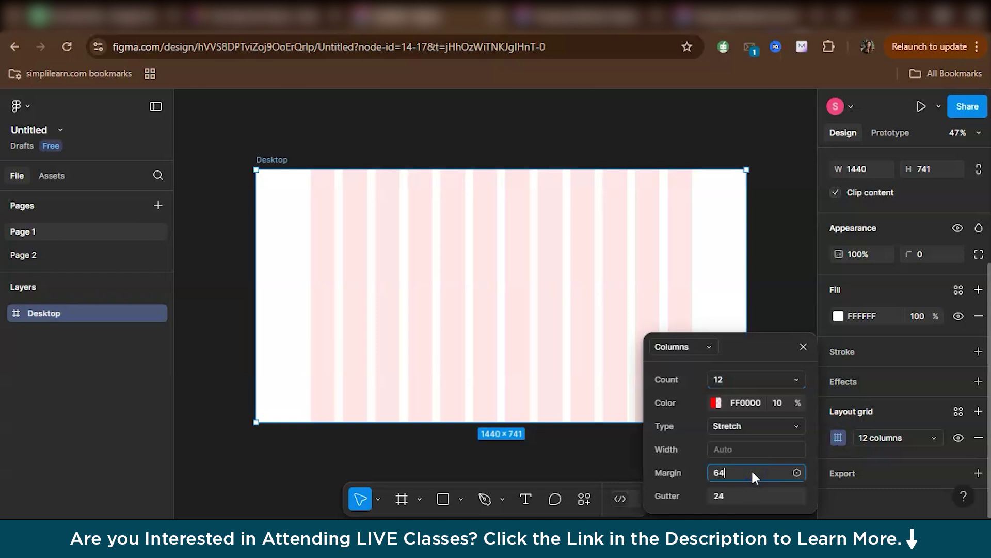
key("Return")
left_click(803, 346)
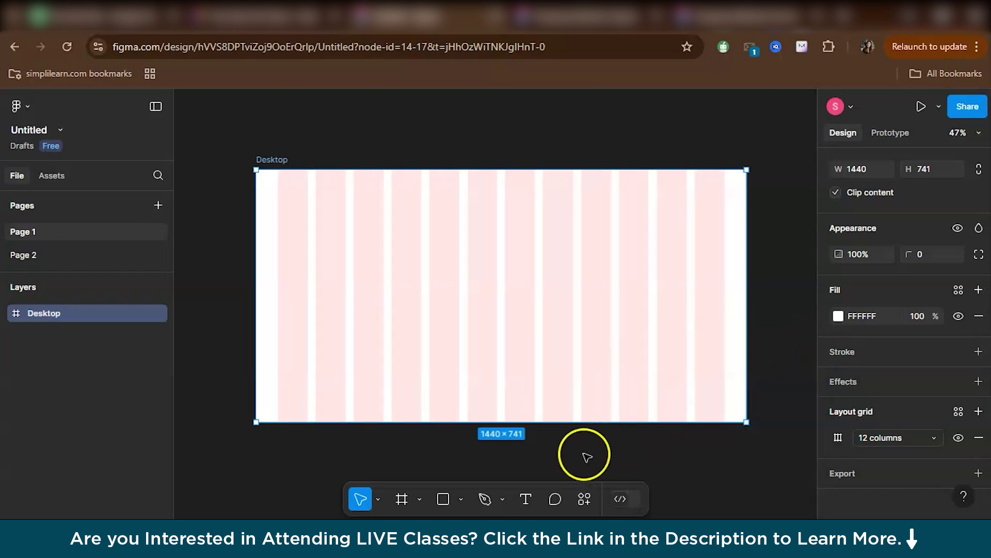
left_click_drag(577, 422, 581, 461)
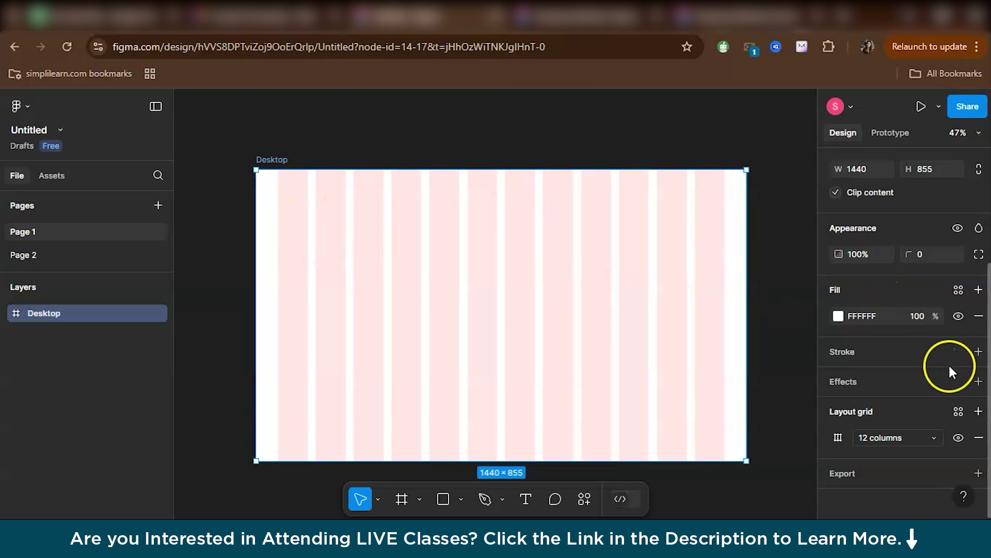
Add a second layout grid as 500 top-aligned rows, 8px high.
left_click(978, 412)
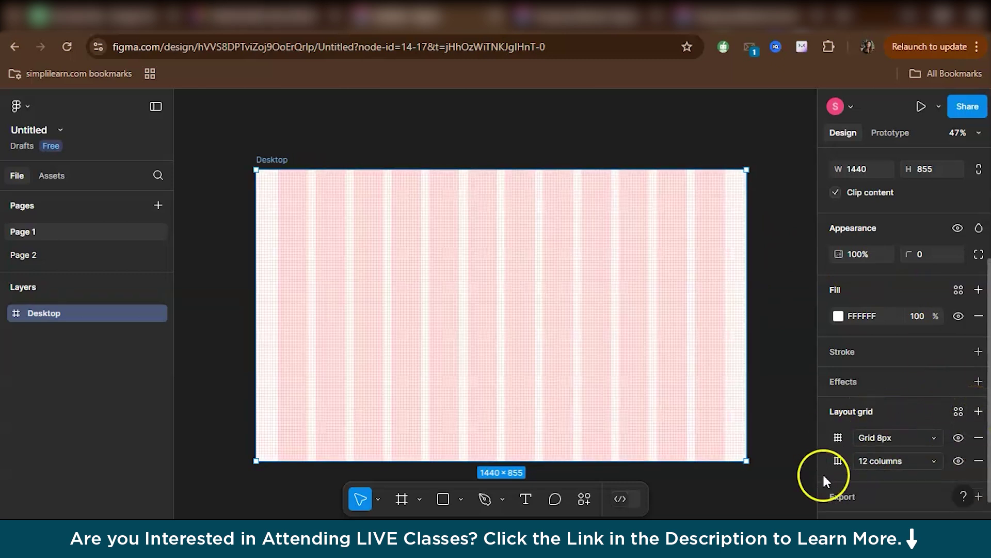
left_click(840, 439)
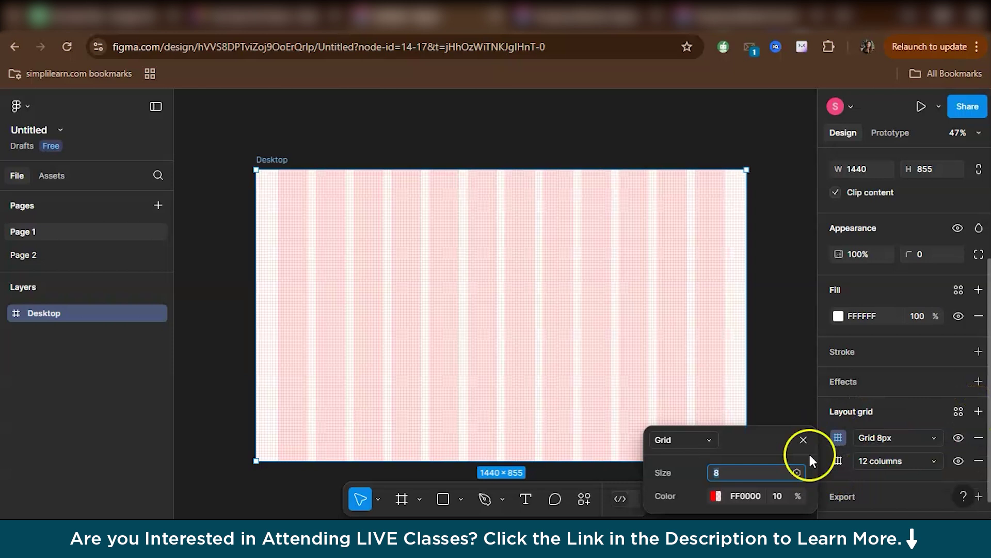
left_click(699, 441)
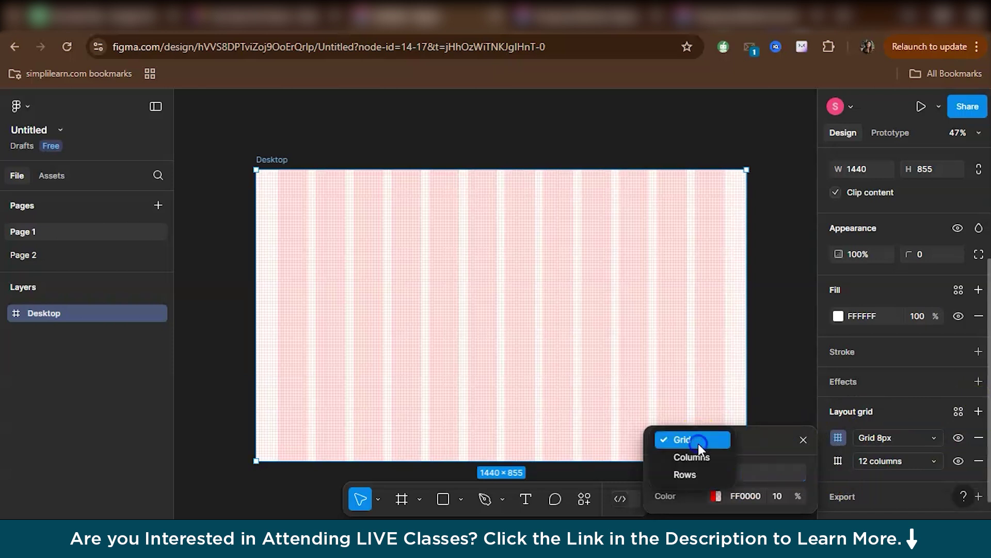
left_click(688, 473)
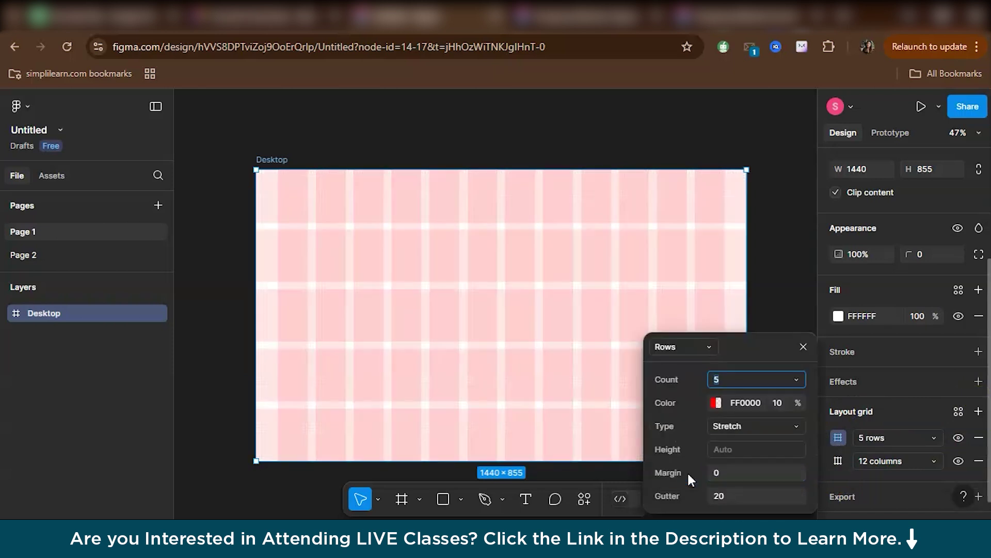
left_click(744, 428)
left_click(743, 376)
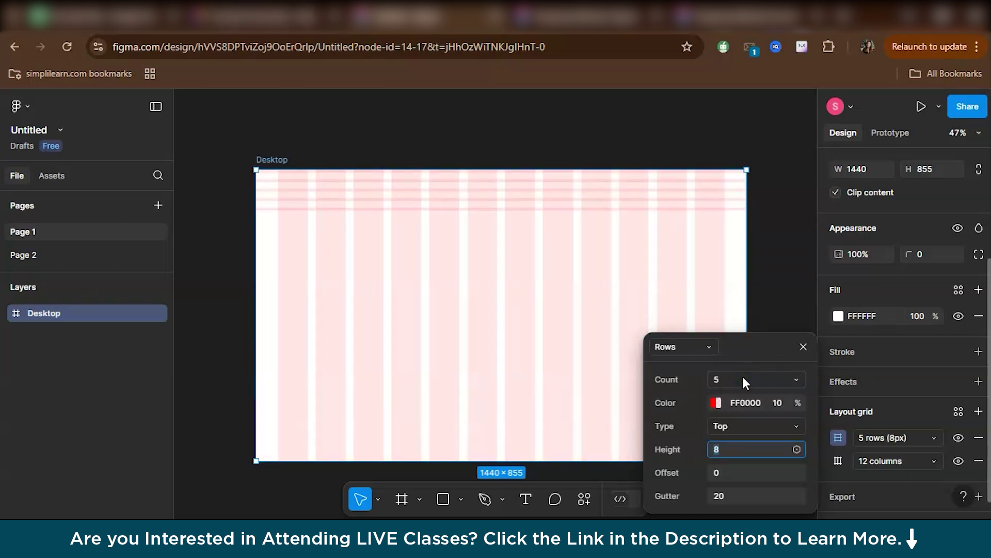
left_click(742, 377)
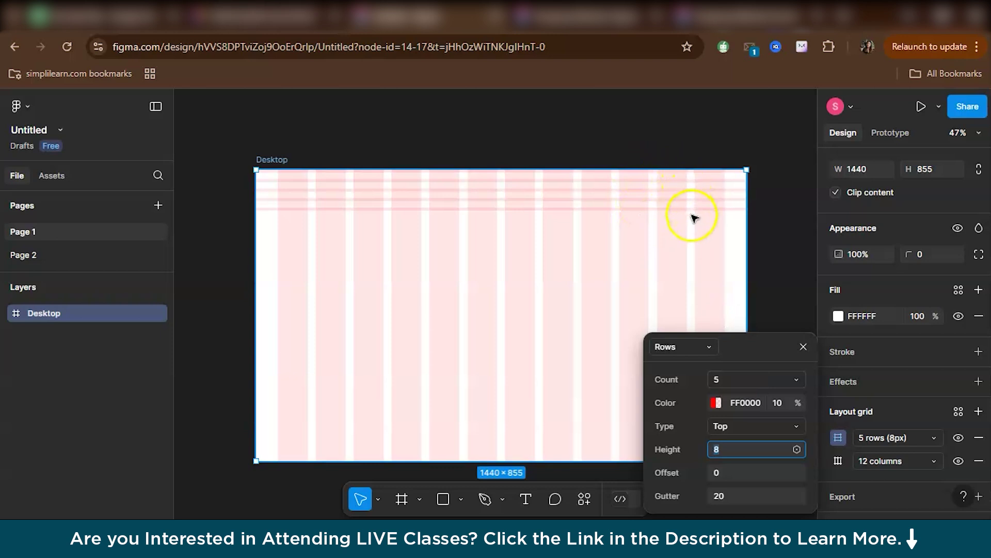
left_click(733, 381)
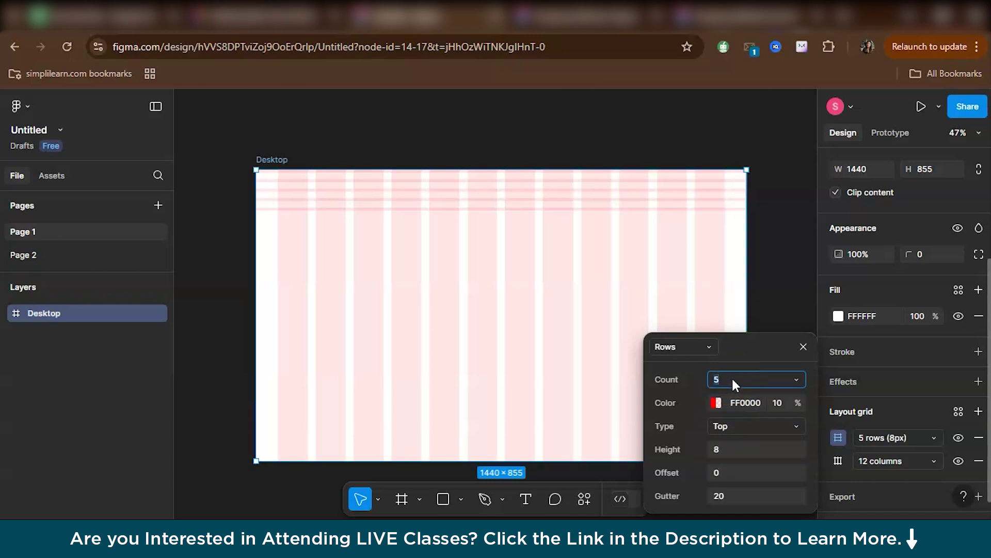
type("00")
key("Return")
Close the row grid settings and stretch the Desktop frame to 1440×1034.
left_click(803, 346)
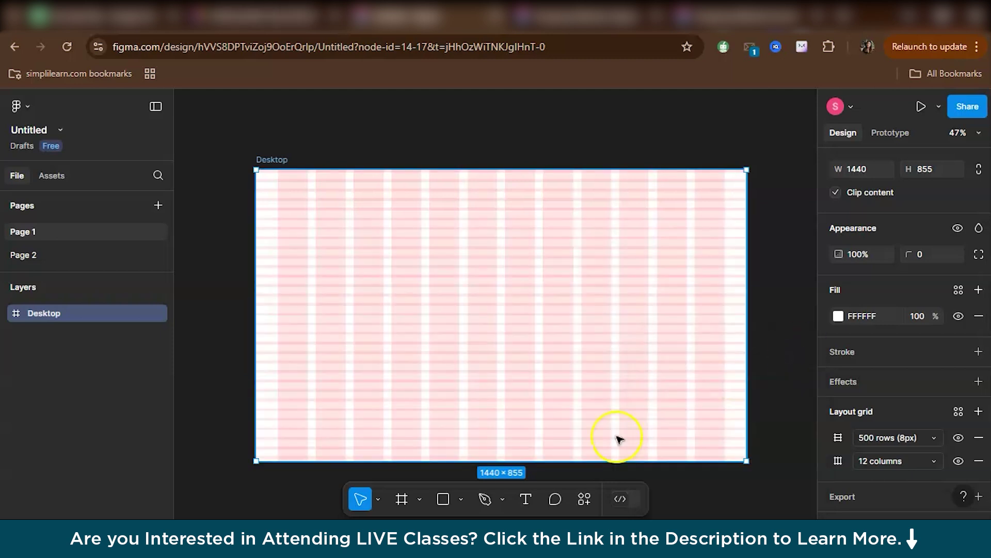
scroll(561, 332, "down", 1)
scroll(560, 332, "down", 1)
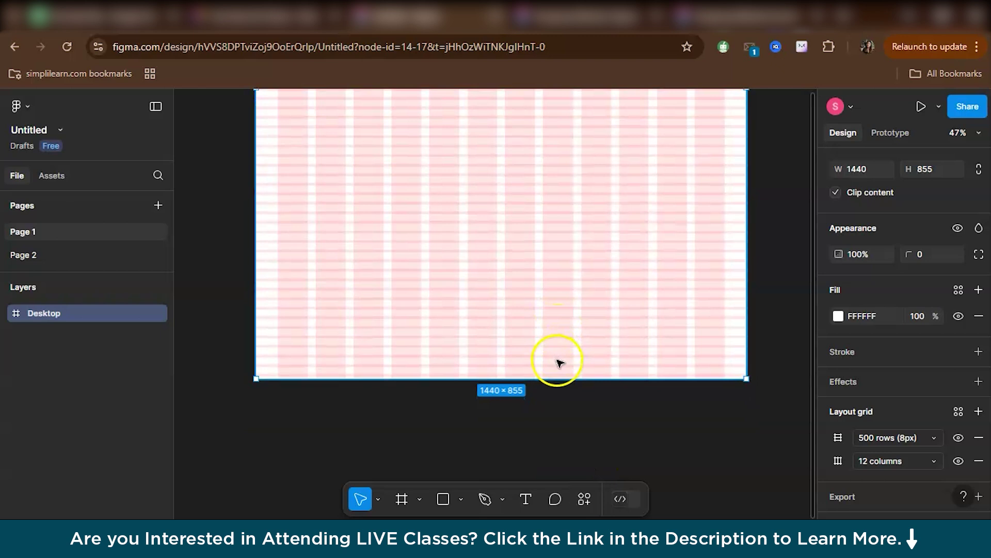
left_click_drag(562, 379, 570, 440)
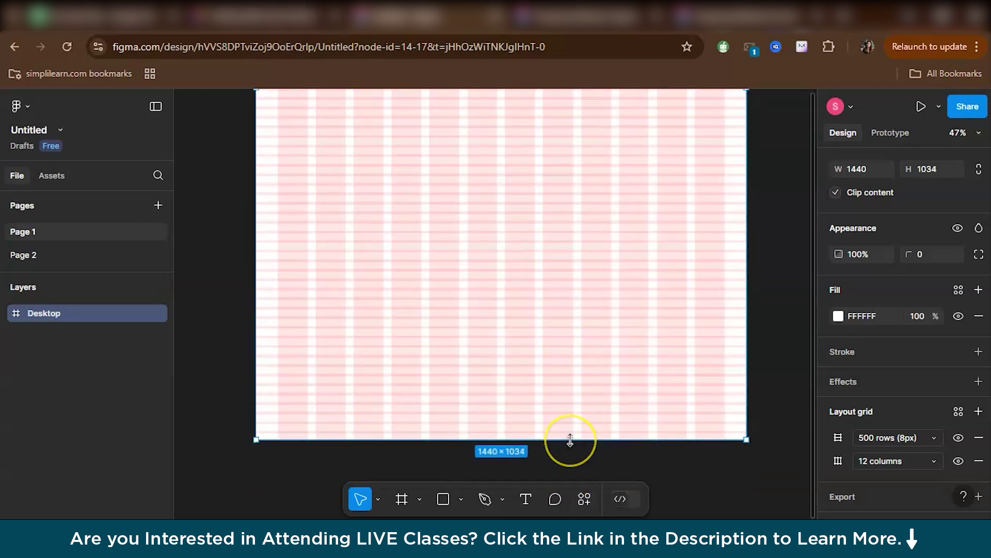
scroll(571, 440, "up", 2)
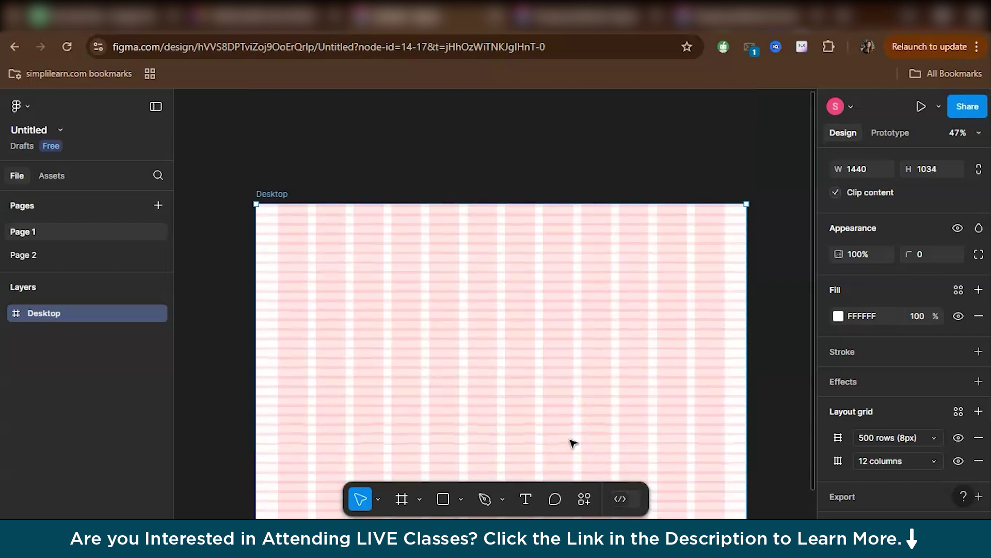
Set the row grid's gutter to 8.
left_click(474, 263)
left_click(836, 440)
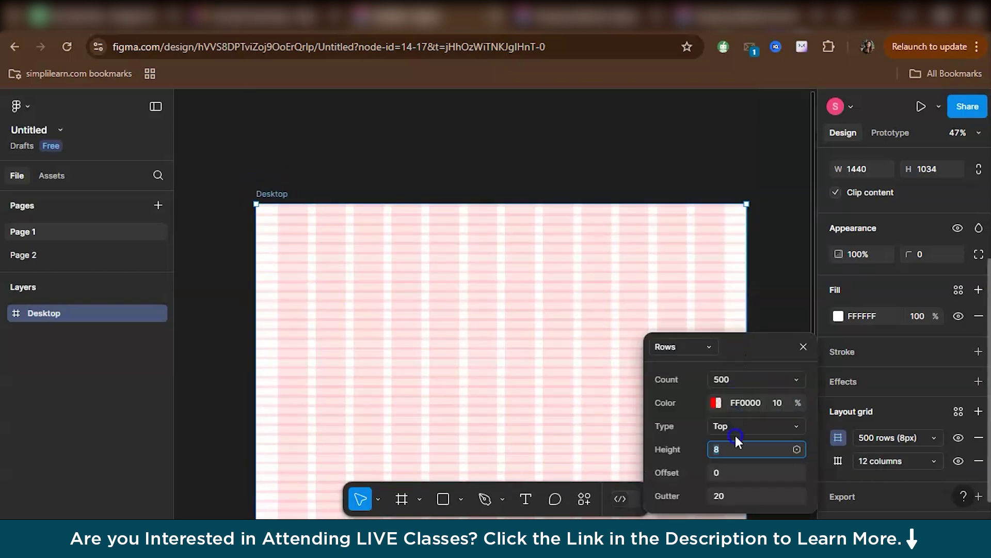
left_click(734, 453)
left_click(721, 472)
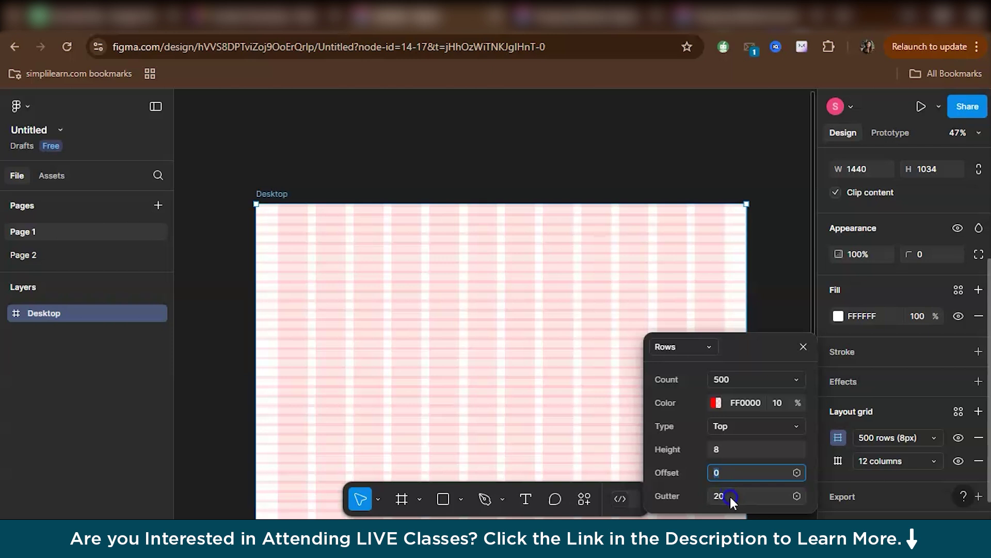
left_click(730, 497)
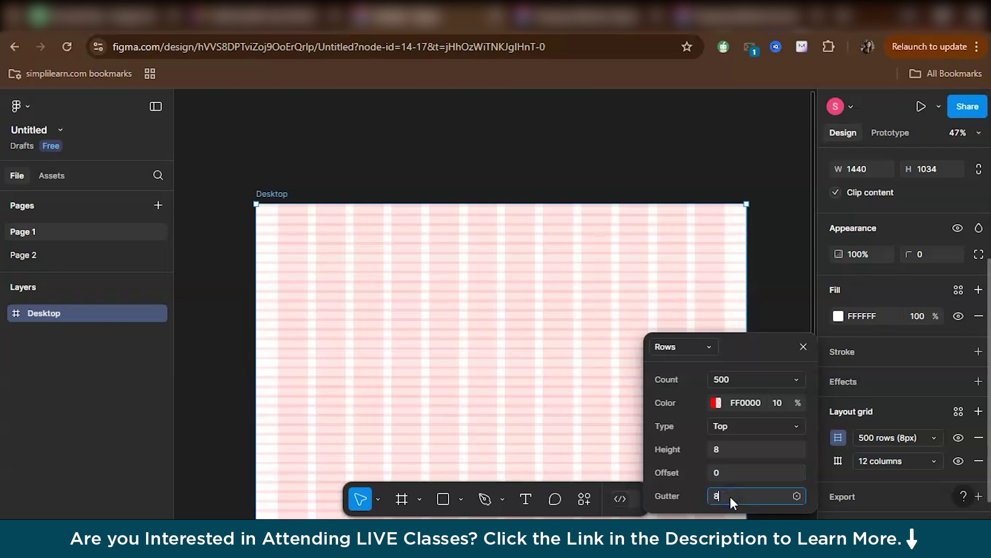
type("8")
key("Return")
left_click(737, 452)
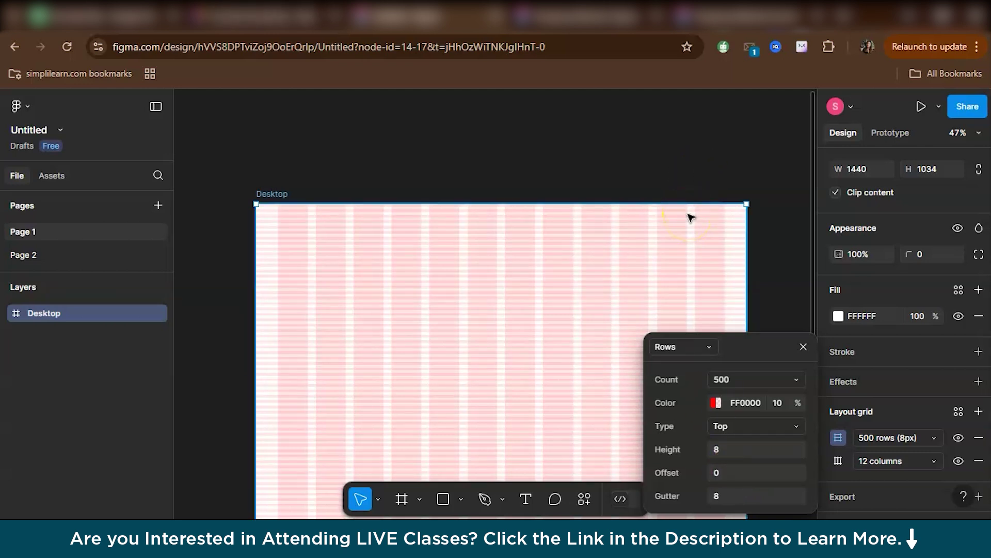
Try a row grid offset of 50, then reset the offset to 0.
left_click(725, 472)
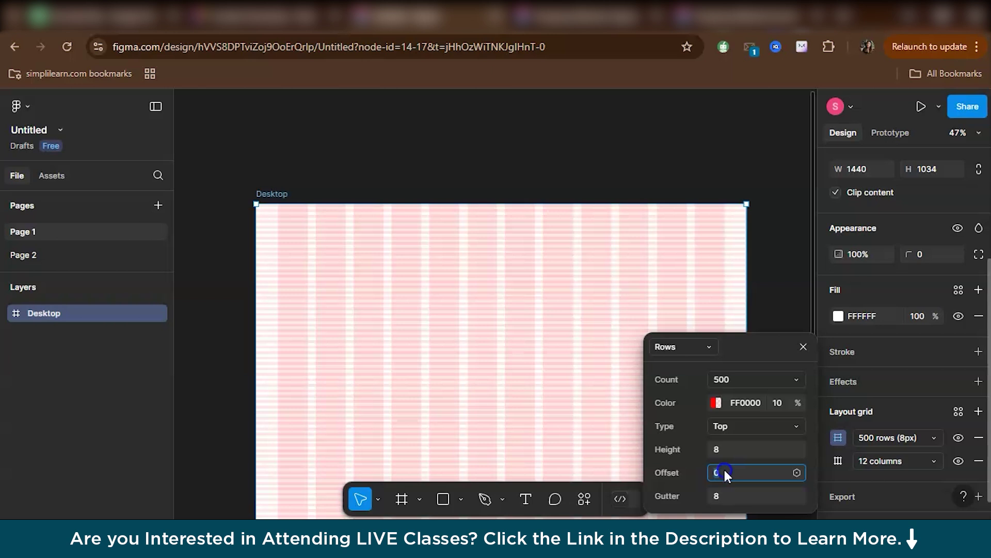
type("50")
key("Return")
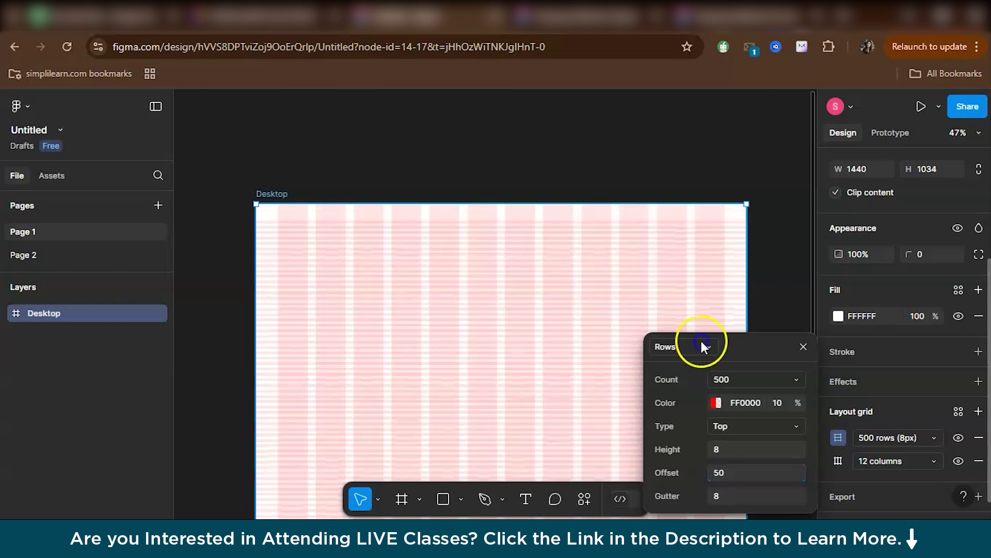
left_click(675, 483)
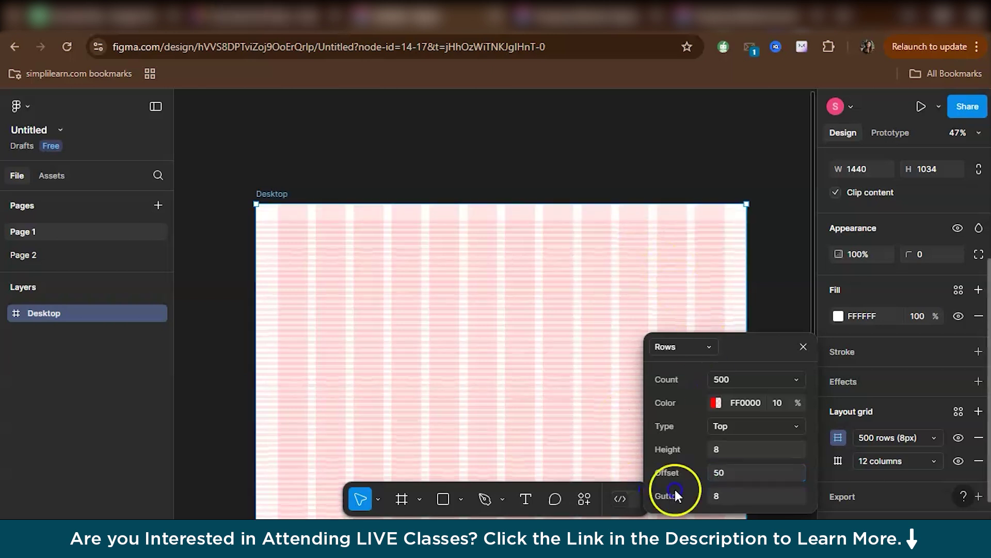
left_click(742, 472)
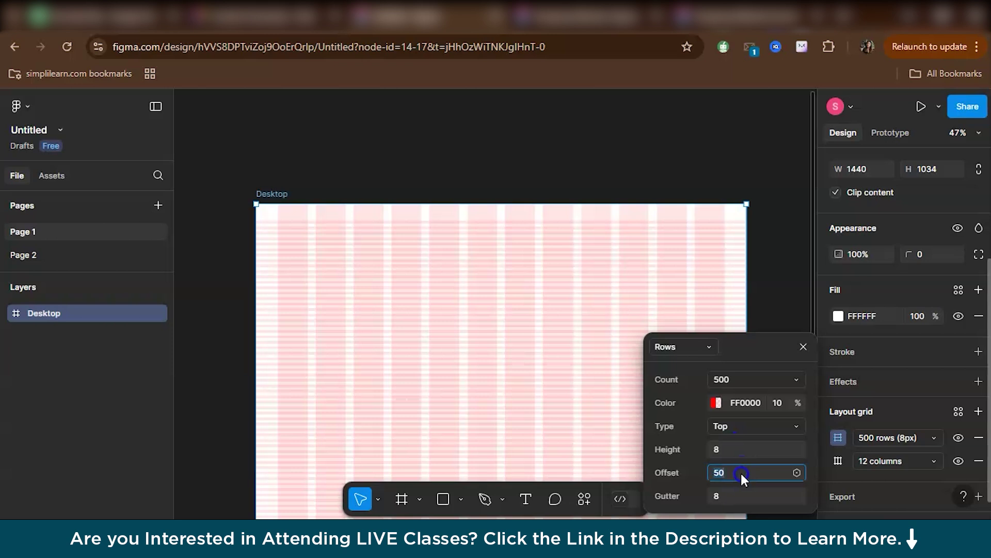
type("0")
key("Return")
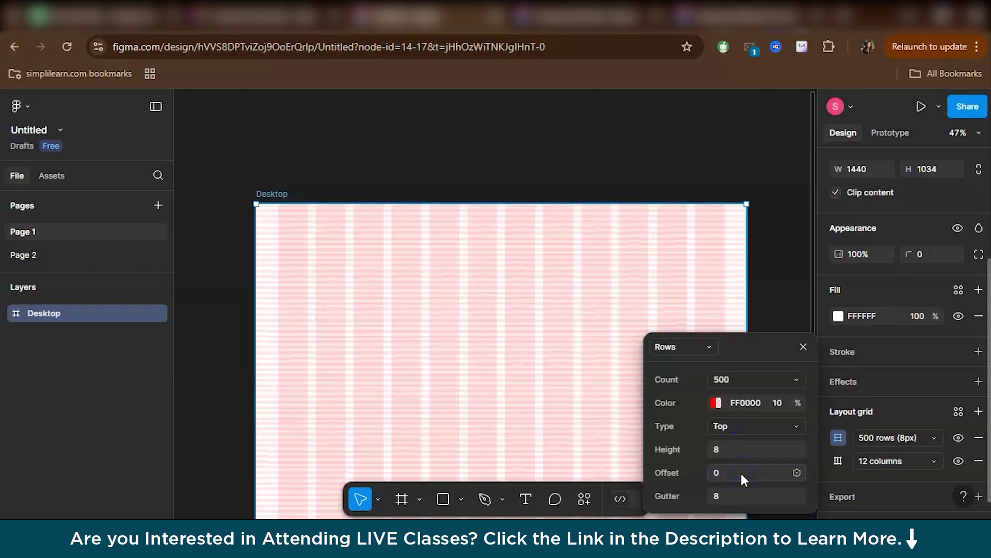
Close the row grid settings and deselect the frame to view its row and column grids.
left_click(802, 347)
left_click(793, 318)
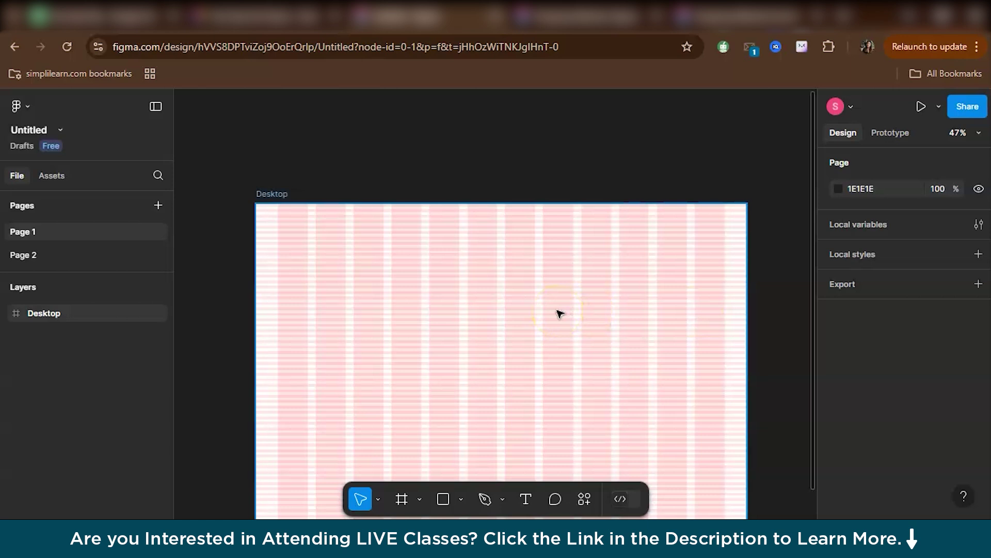
scroll(560, 314, "up", 2)
scroll(560, 313, "left", 1)
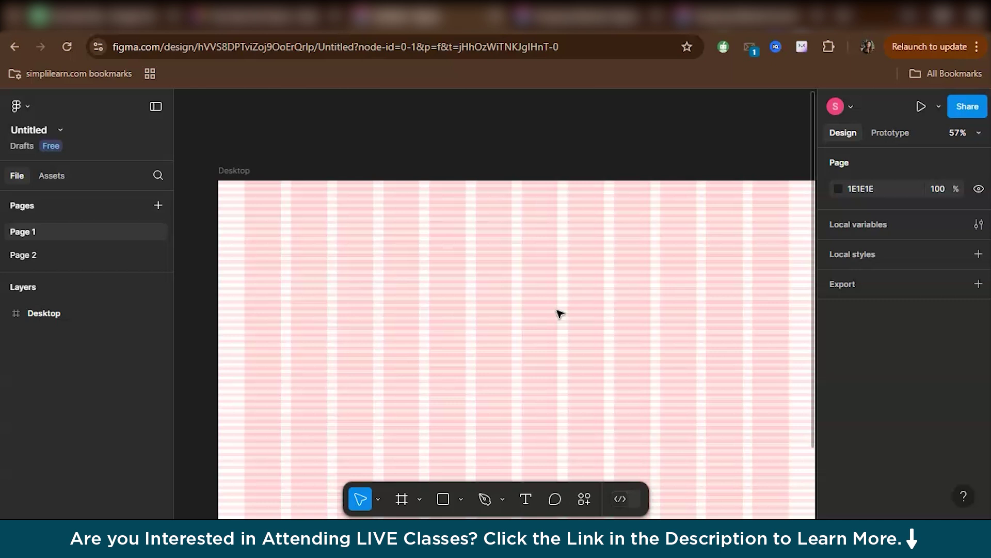
scroll(561, 313, "up", 2)
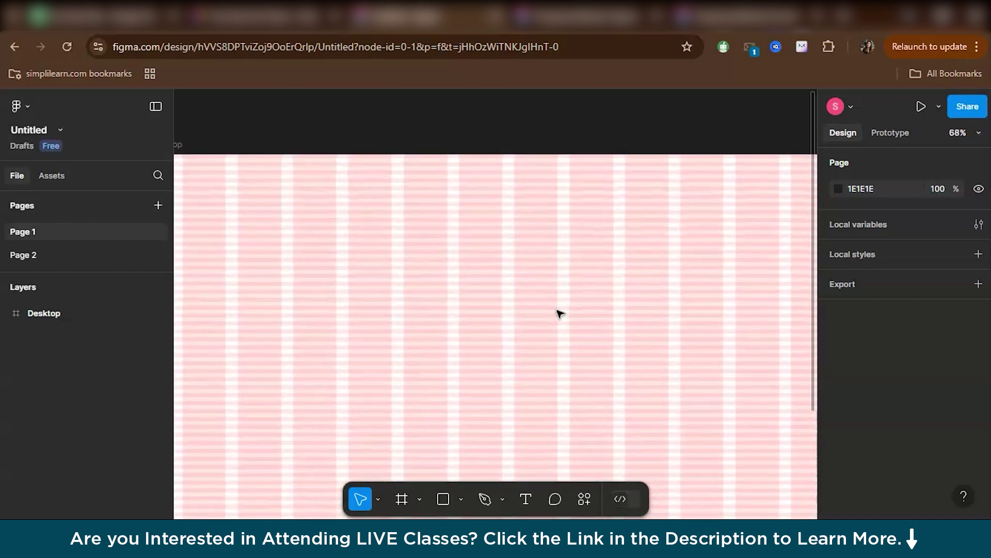
scroll(560, 314, "down", 3)
Draw a grey 1312×72 bar at X 64, Y 32 across the Desktop frame's top.
scroll(560, 313, "down", 1)
key("r")
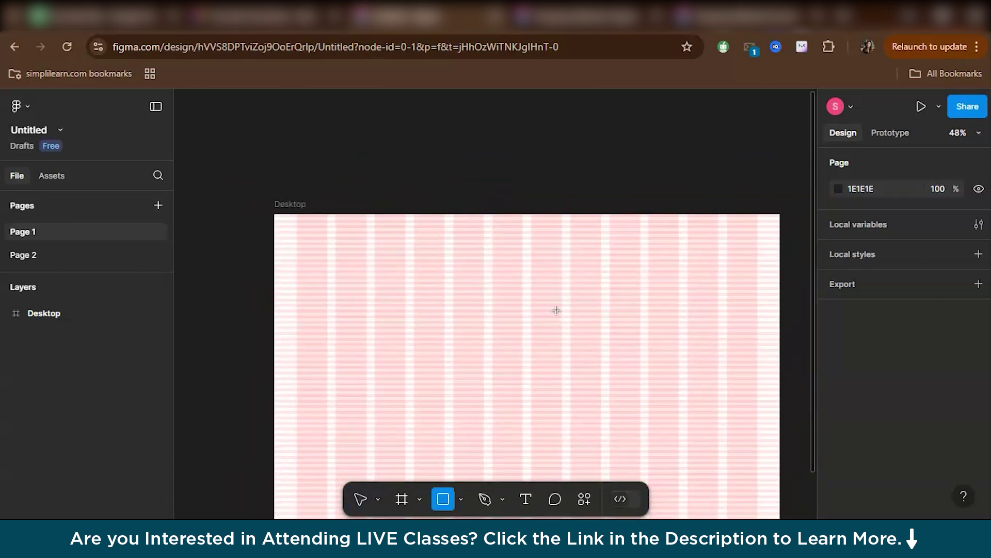
scroll(300, 228, "up", 4)
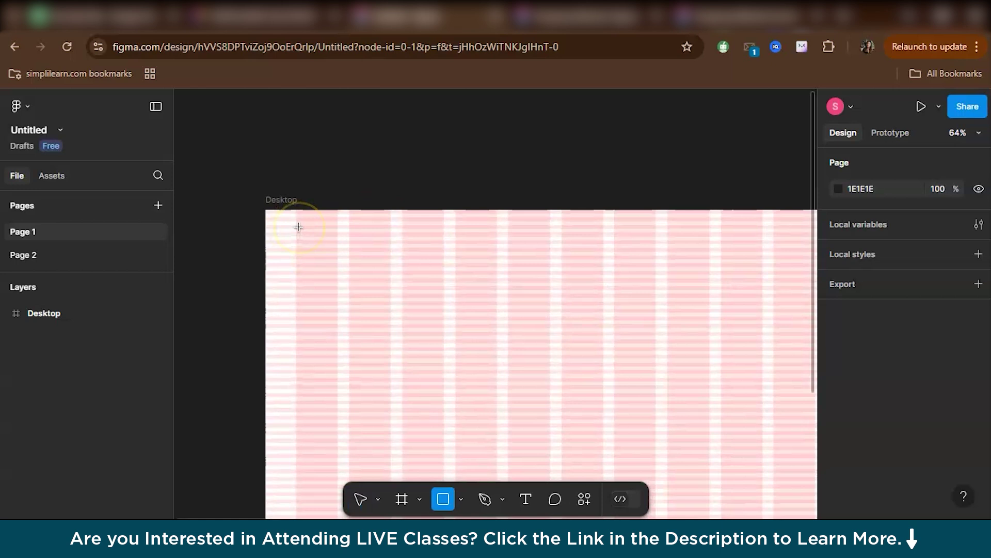
left_click_drag(296, 226, 507, 254)
scroll(508, 254, "right", 3)
scroll(508, 255, "right", 3)
left_click_drag(332, 244, 631, 245)
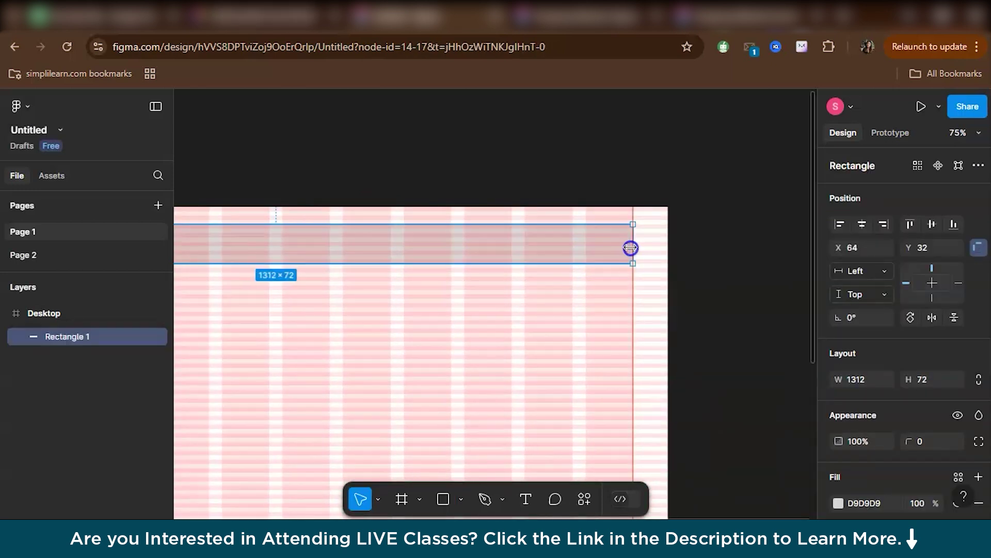
left_click(644, 185)
scroll(586, 339, "down", 2)
scroll(587, 339, "left", 3)
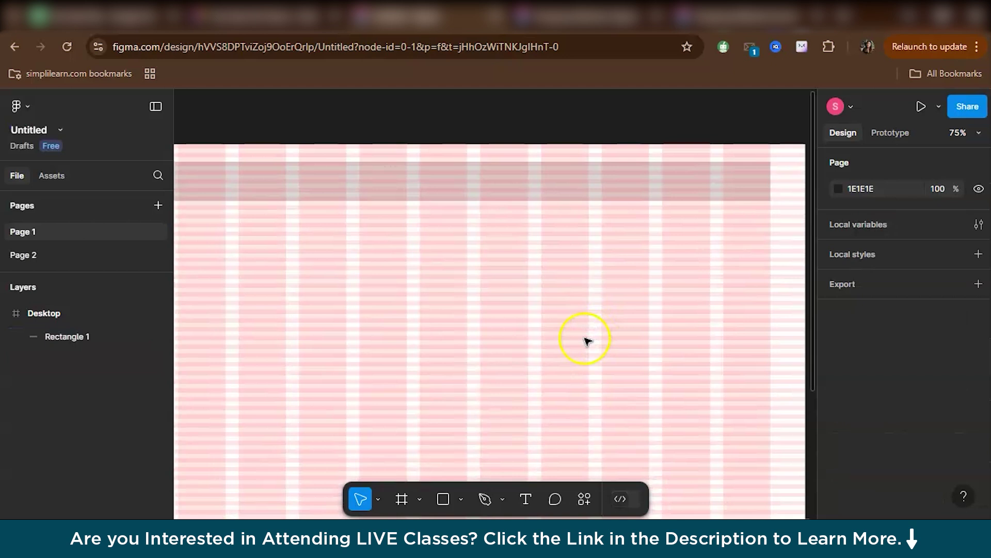
scroll(504, 291, "up", 1)
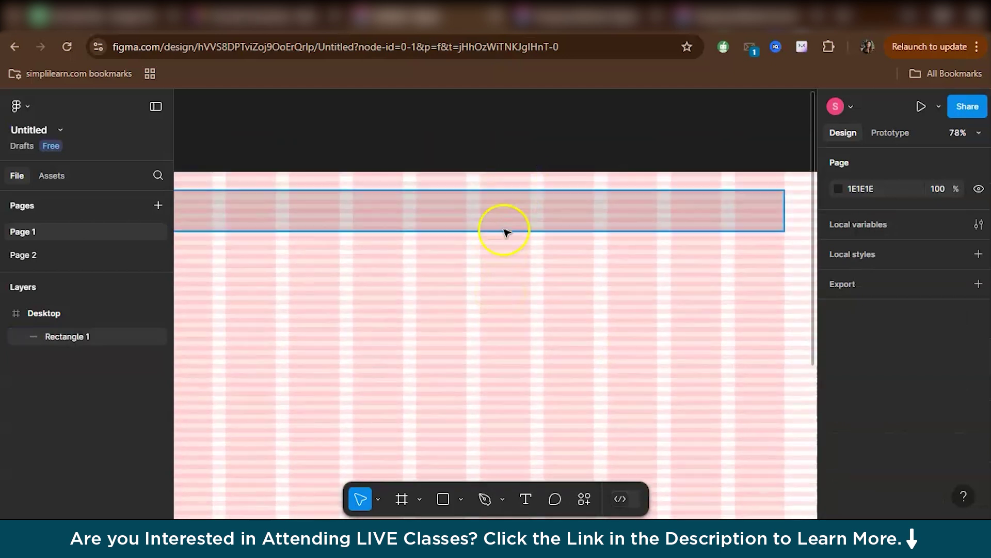
scroll(491, 222, "down", 3)
scroll(491, 224, "down", 4)
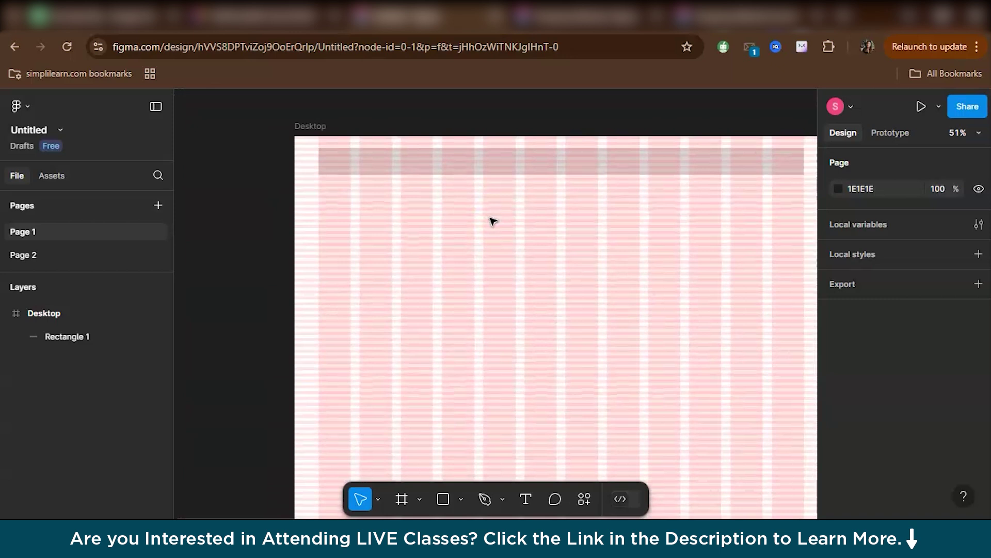
left_click(355, 266)
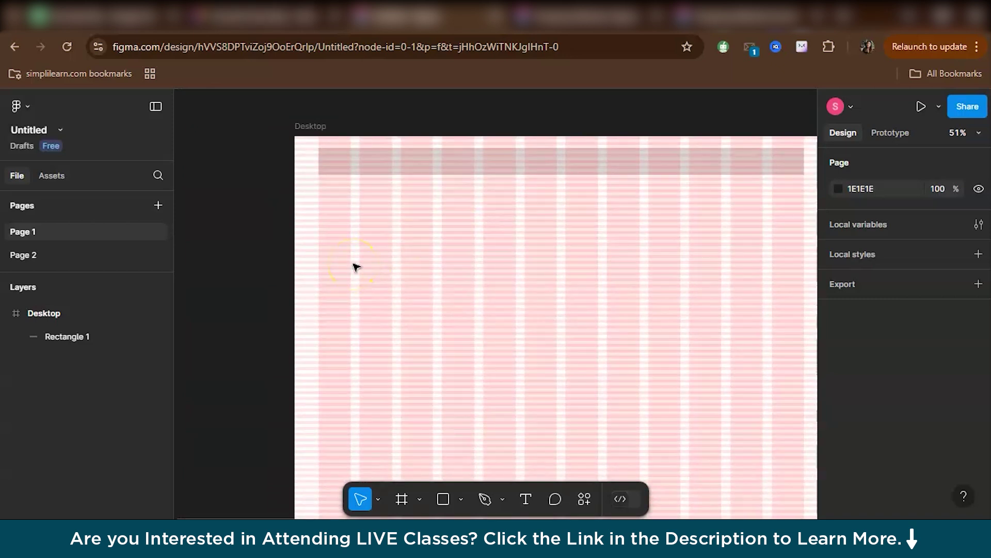
Draw a 421×288 box at Y 320 and duplicate it into three side-by-side boxes.
key("r")
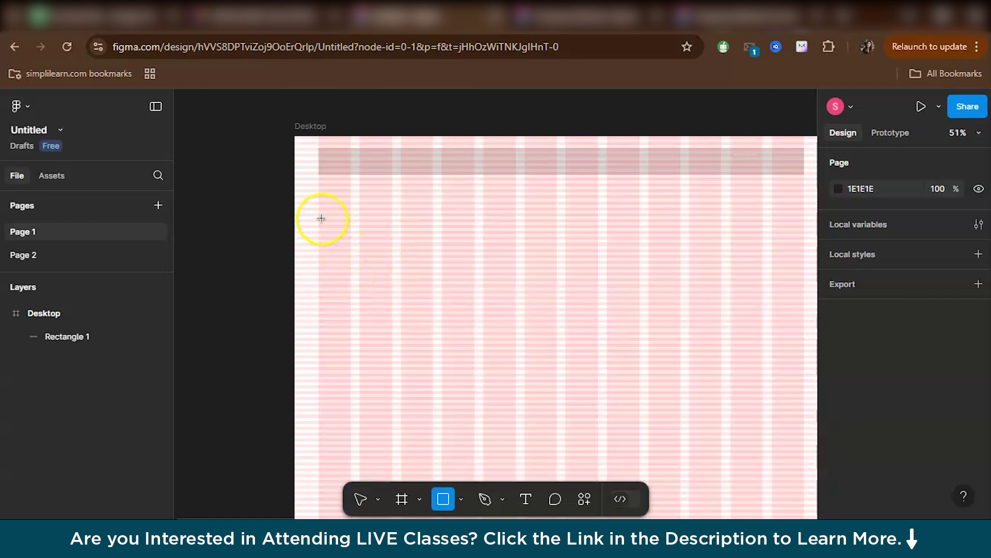
left_click_drag(319, 207, 474, 314)
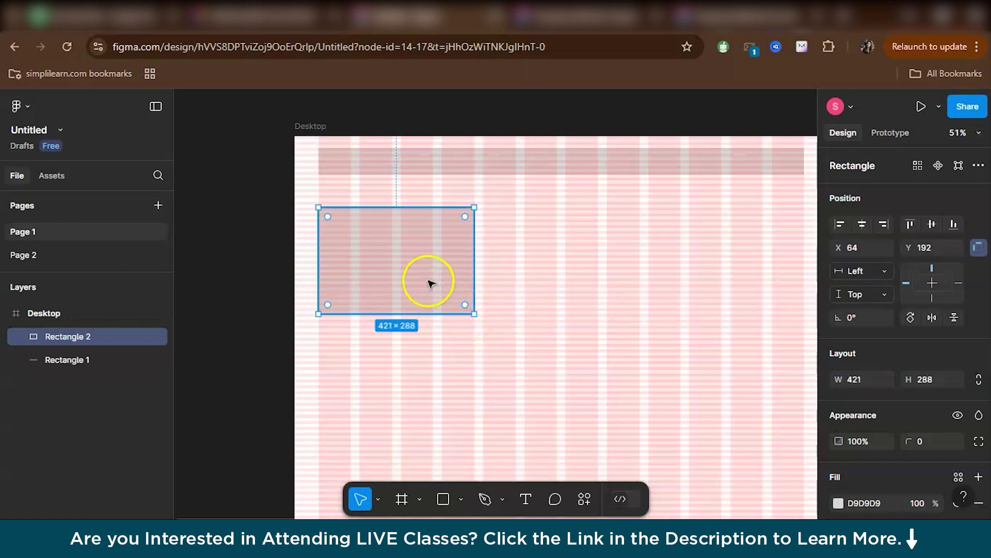
left_click_drag(429, 283, 429, 329)
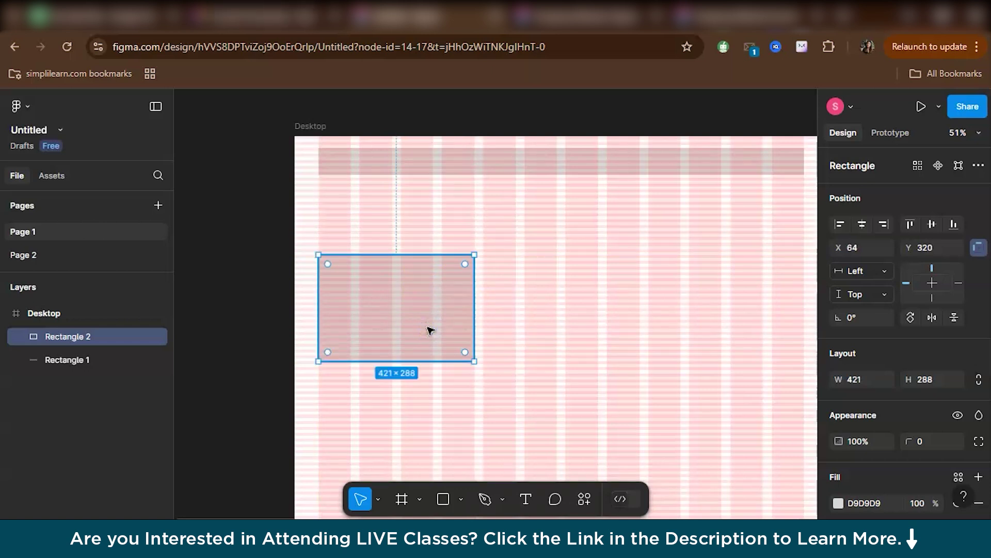
key("ctrl+d")
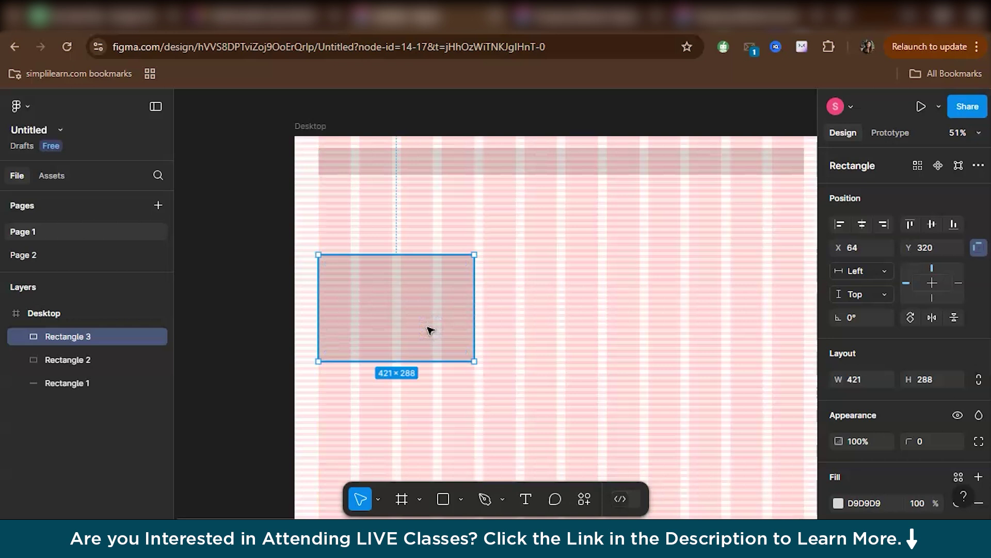
left_click_drag(430, 330, 598, 331)
key("ctrl+d")
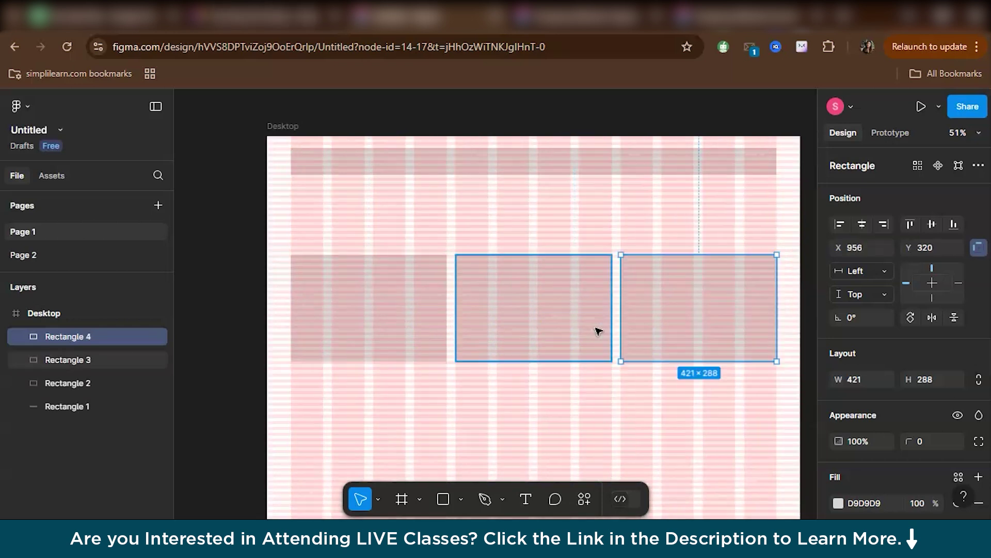
left_click(222, 350)
Duplicate the top bar and place the copy along the frame's bottom.
left_click(372, 166)
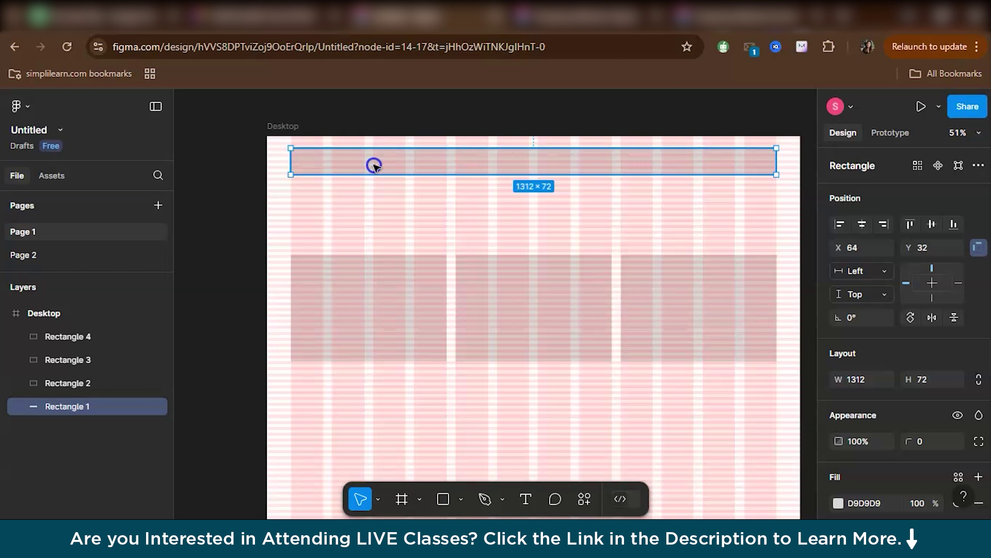
key("ctrl+d")
left_click_drag(374, 166, 373, 507)
scroll(436, 356, "up", 3)
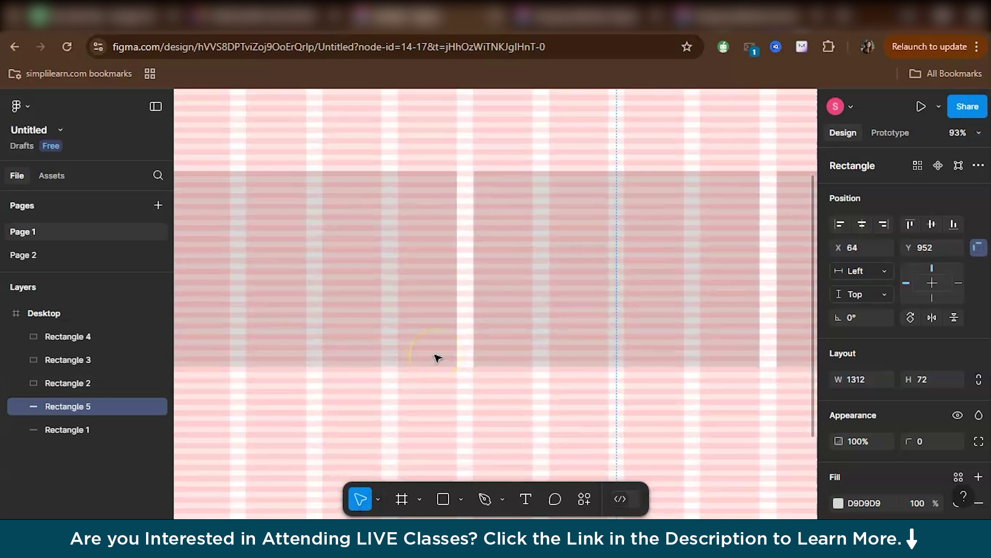
scroll(436, 356, "down", 3)
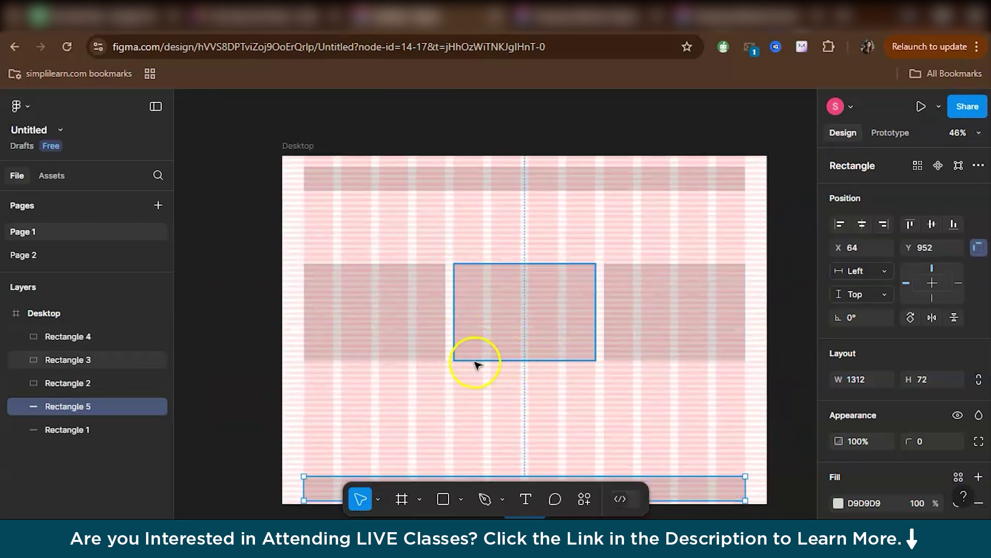
Group the three 421×288 boxes into Group 1, 1313×288 at X 64, Y 320.
left_click(418, 345)
left_click(504, 343, "shift")
left_click(671, 330, "shift")
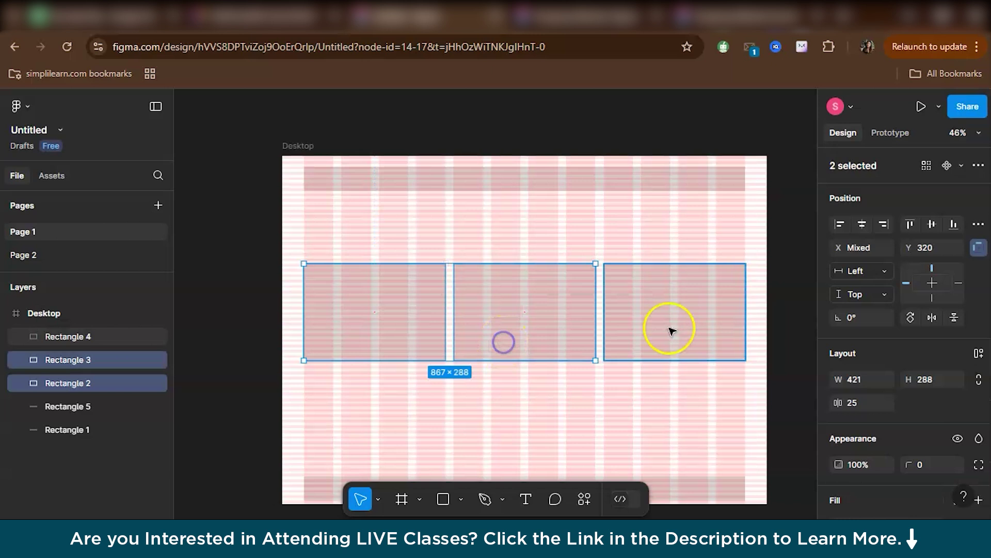
key("ctrl+g")
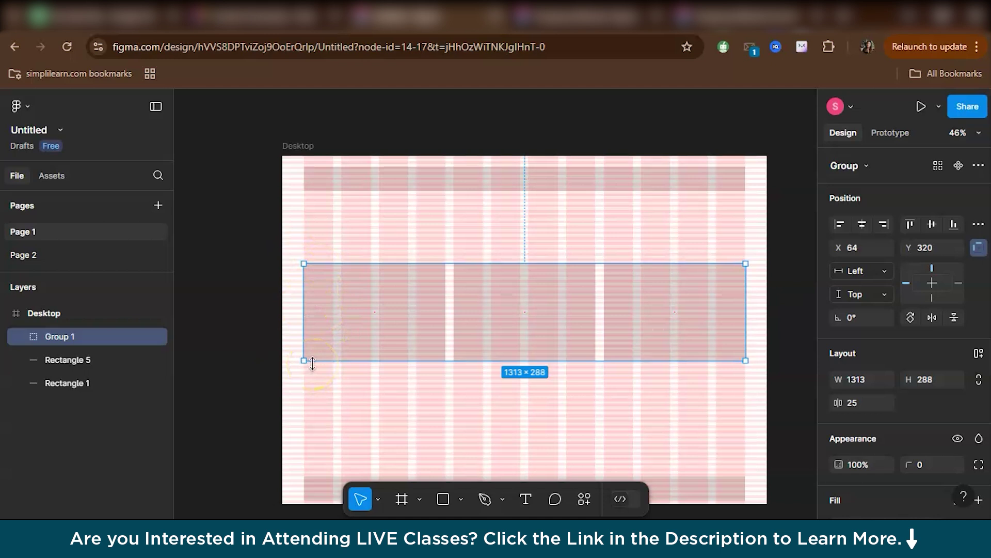
left_click(597, 354)
scroll(603, 349, "up", 1, "ctrl")
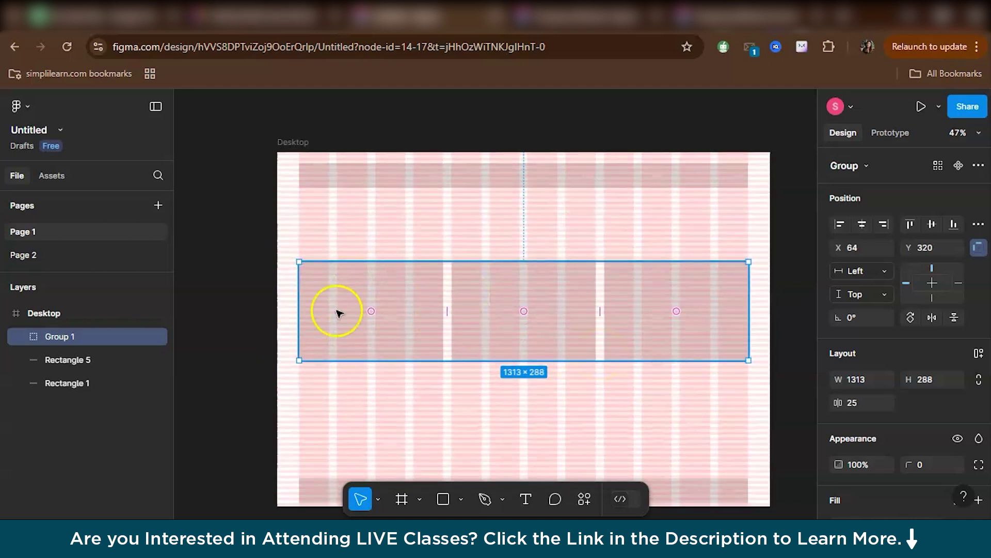
left_click(336, 312)
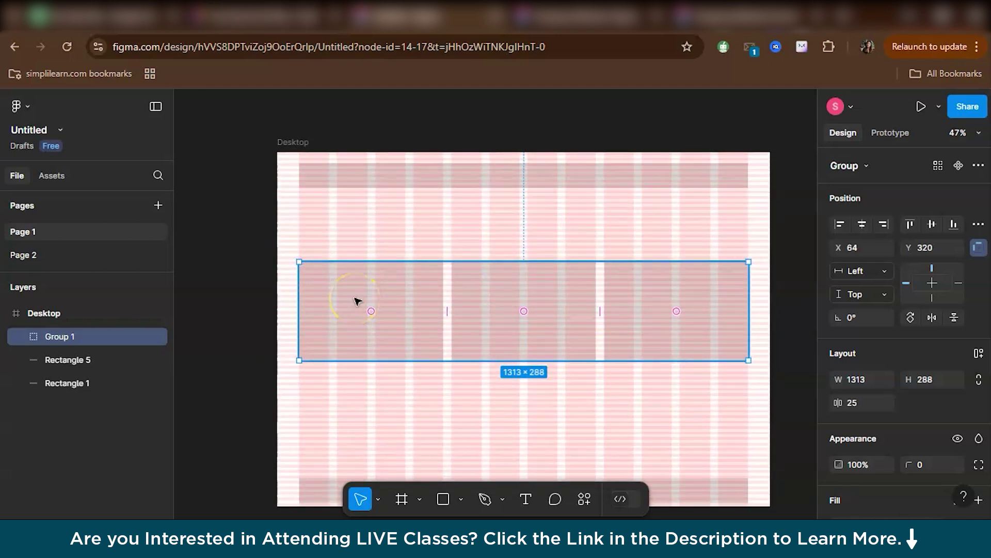
Select Rectangle 2 inside Group 1 and test nudging it, leaving it at Y 320.
double_click(357, 300)
scroll(357, 301, "up", 5, "ctrl")
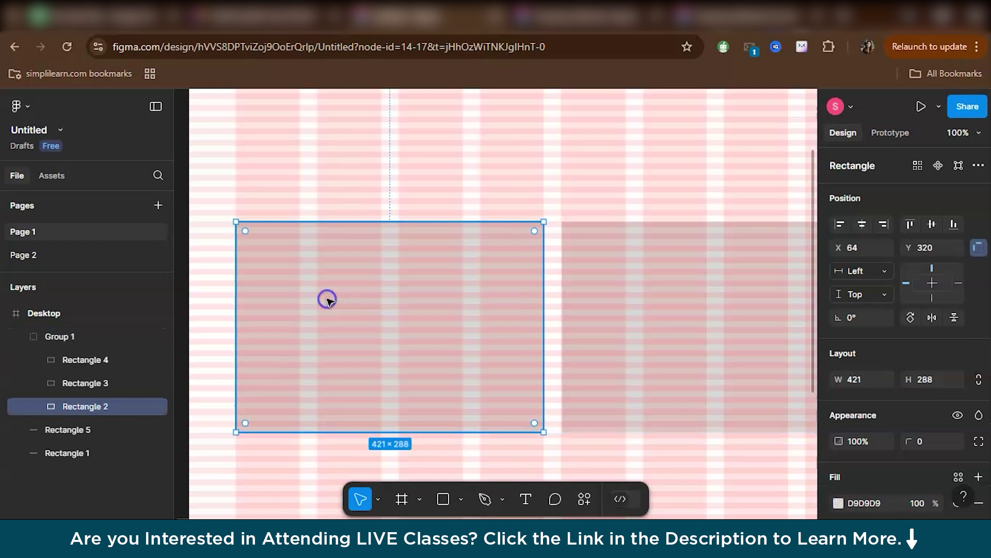
scroll(571, 372, "down", 2)
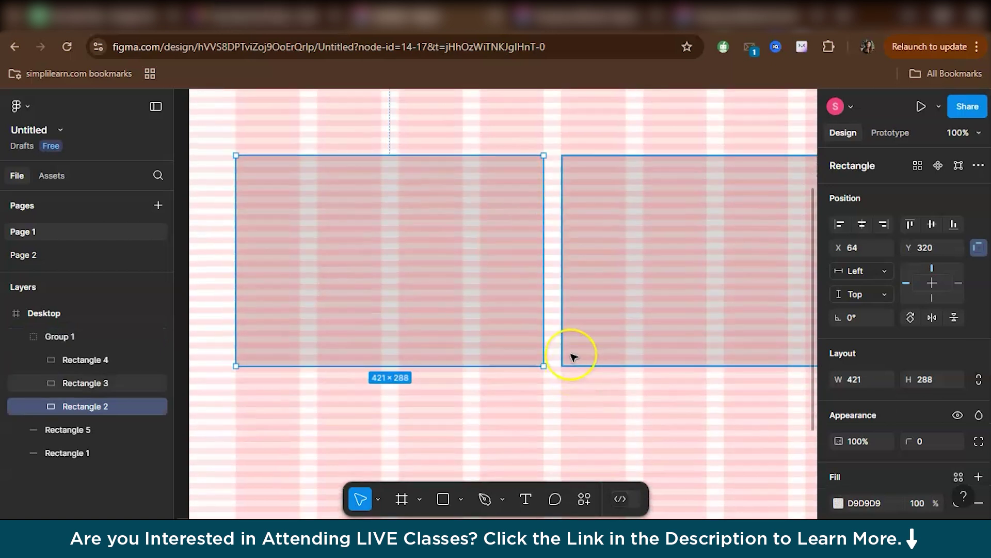
scroll(571, 356, "up", 6, "ctrl")
scroll(572, 355, "down", 2)
scroll(571, 355, "left", 2)
scroll(571, 356, "up", 3, "ctrl")
mouse_move(520, 295)
left_mouse_down()
mouse_move(527, 314)
mouse_move(529, 293)
left_mouse_up()
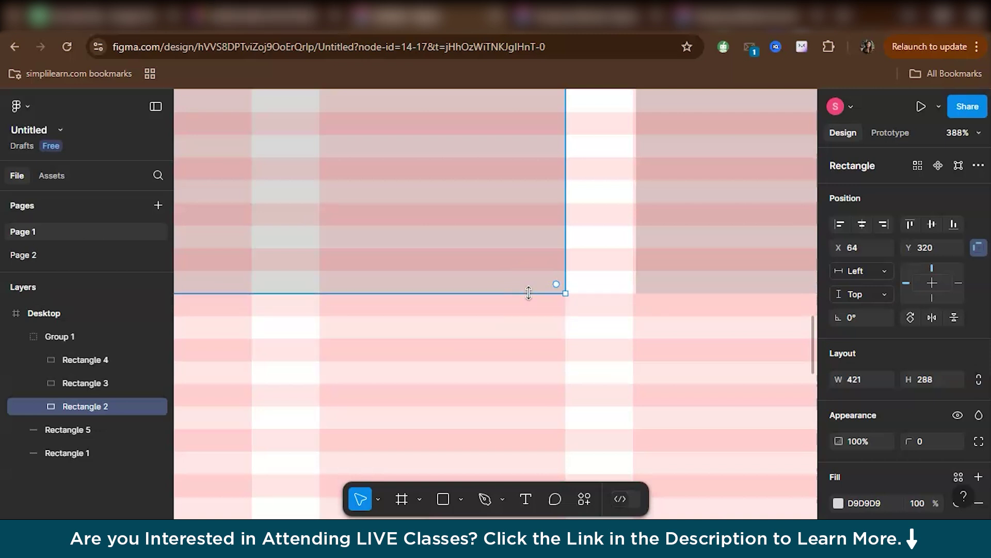
scroll(528, 293, "up", 5)
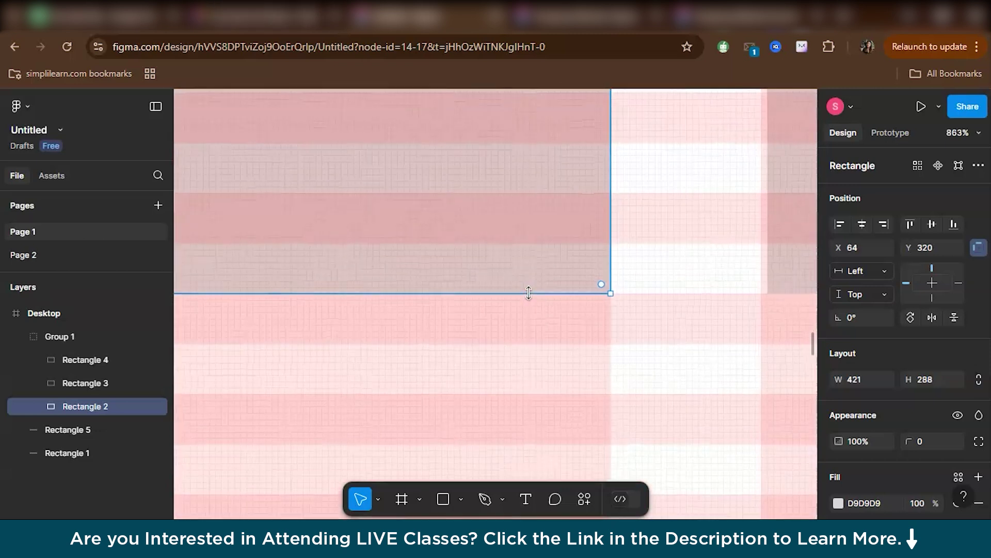
scroll(529, 293, "down", 3)
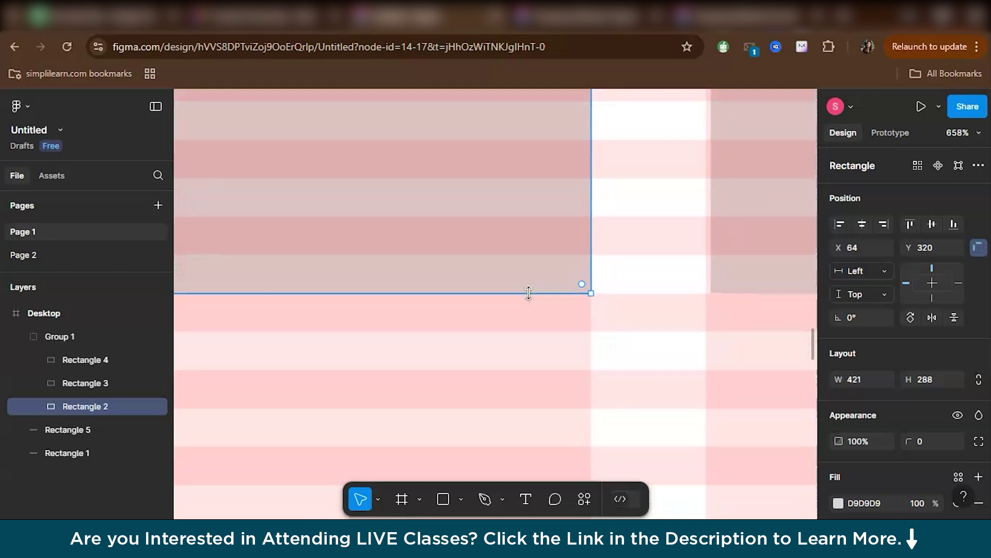
left_click(528, 293)
key("Down")
key("Down")
key("Down")
key("Down")
key("Down")
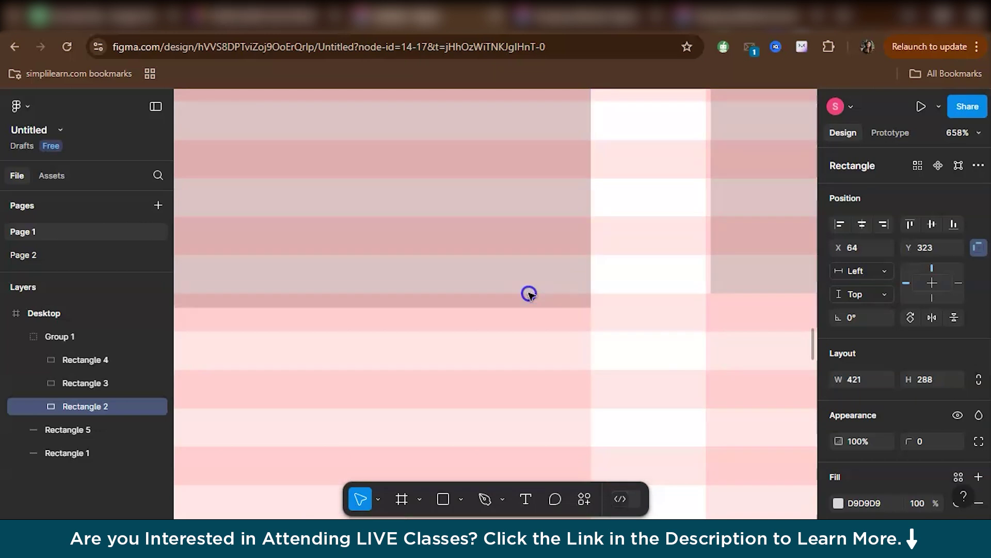
key("Down")
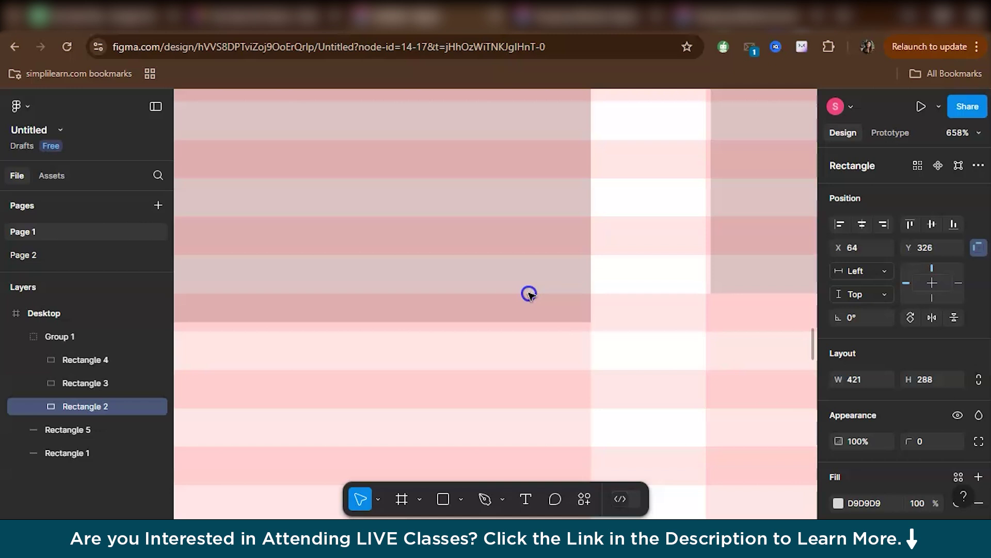
key("Up")
key("Up")
key("Up")
key("Up")
key("Up")
key("Up")
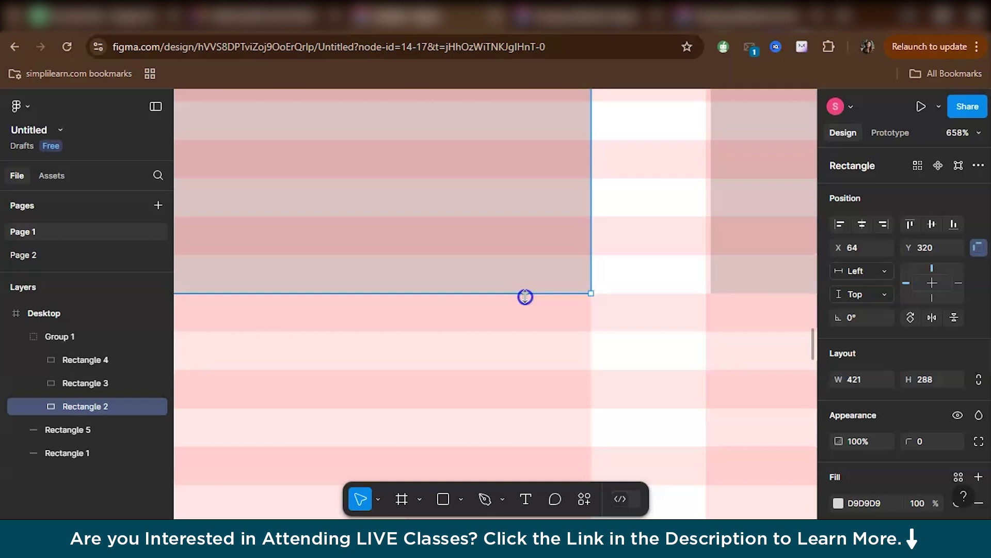
Move Rectangle 2 down 20 to Y 340 and shorten it to 278 high.
left_click(627, 274)
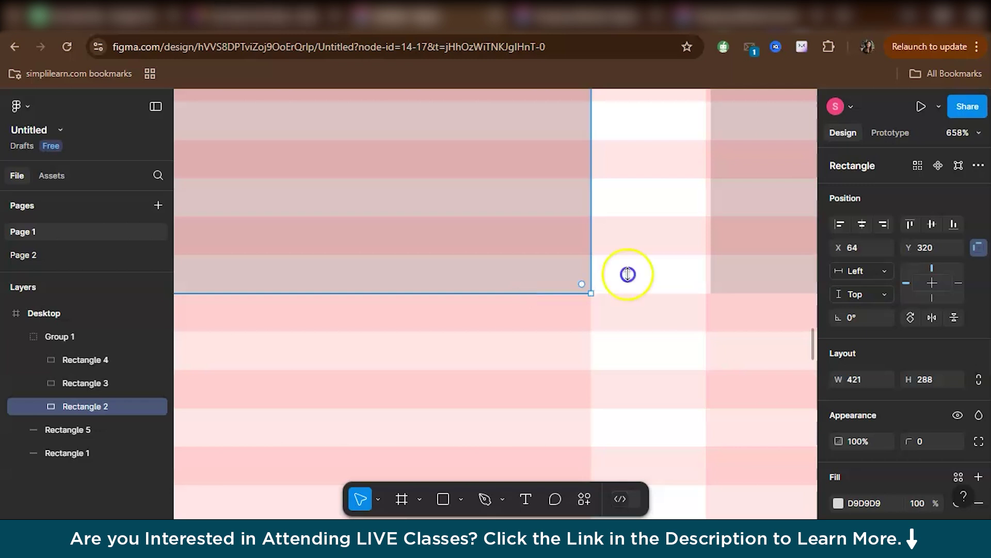
left_click(758, 251)
left_click(536, 269)
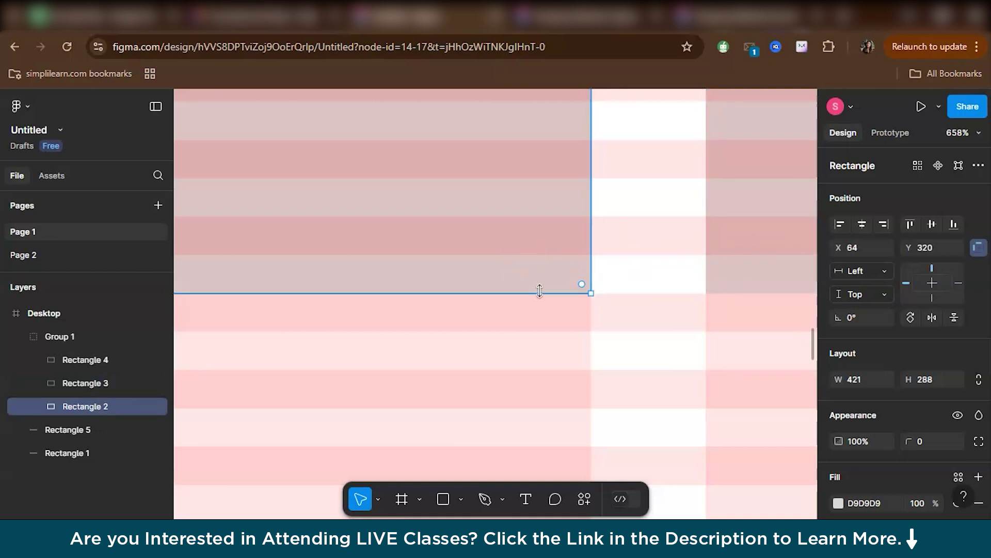
key("shift+Down")
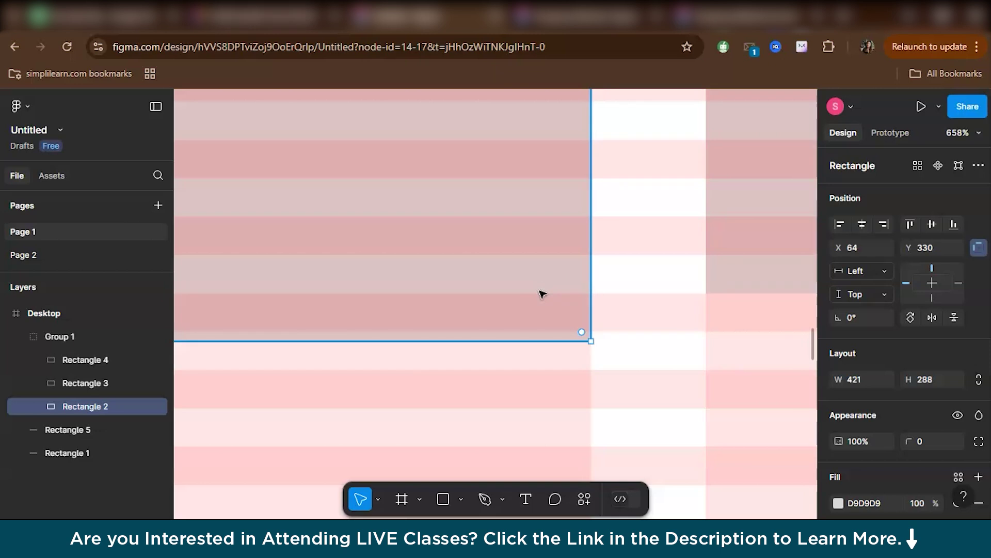
left_click_drag(534, 340, 541, 295)
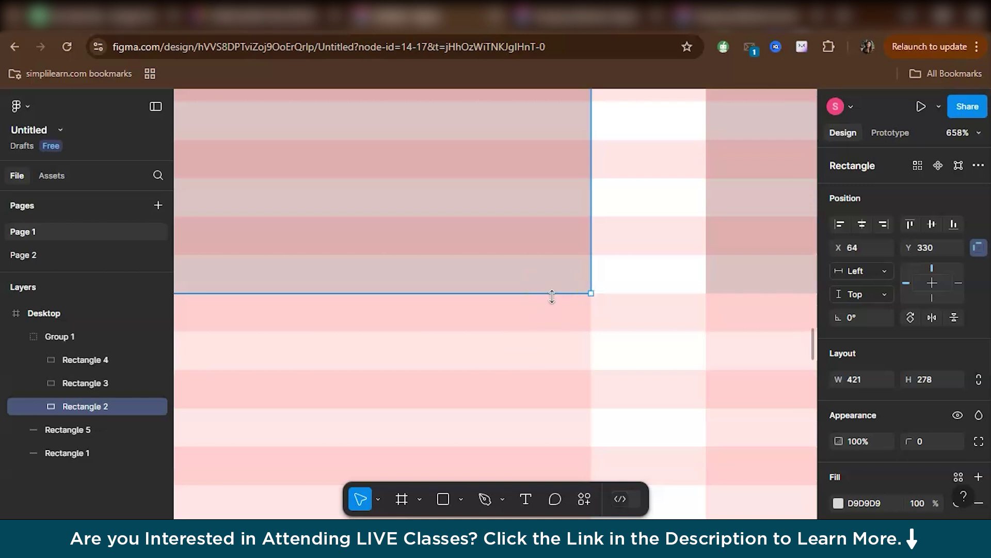
key("shift+Down")
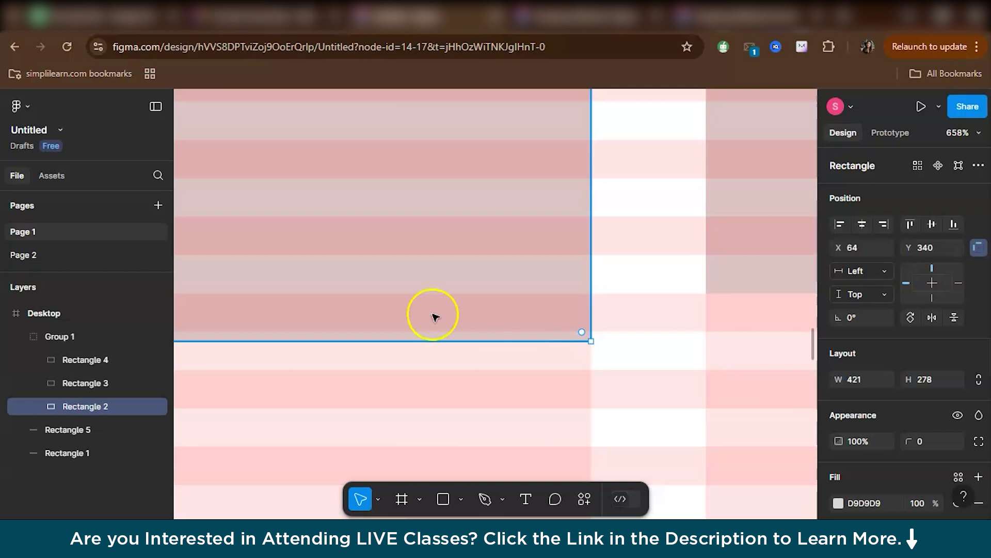
Change the big nudge amount from 10 to 8 through the Actions menu.
left_click(17, 105)
left_click(45, 166)
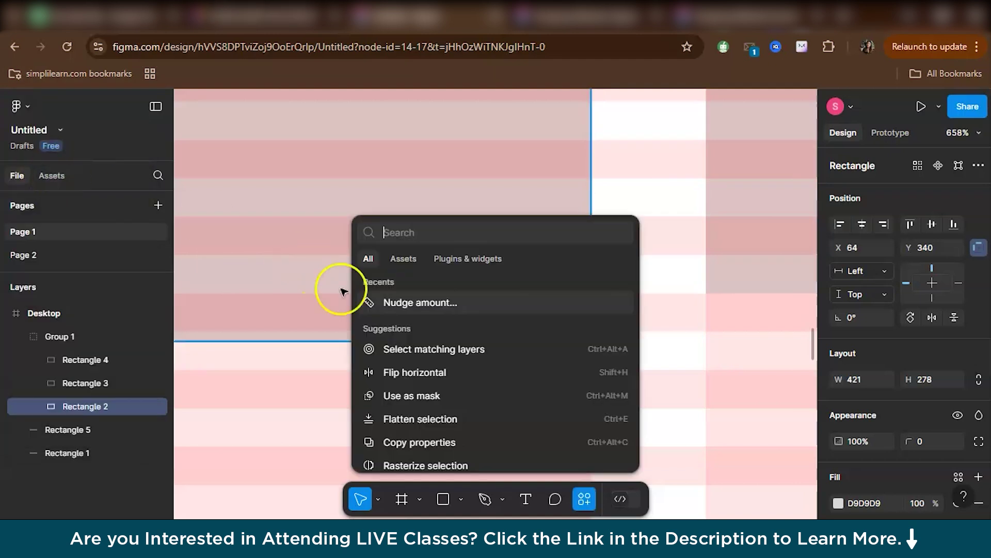
left_click(420, 304)
left_click(505, 305)
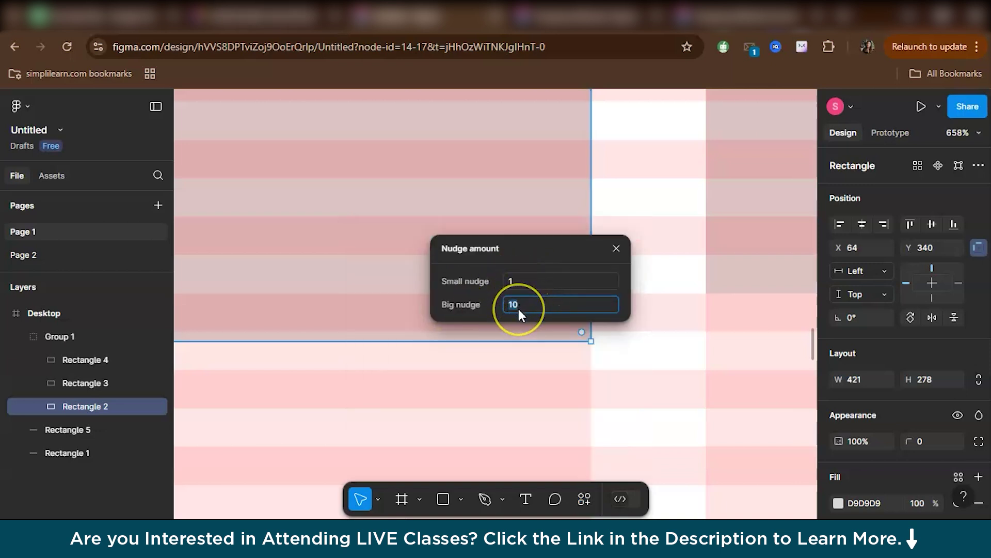
key("BackSpace")
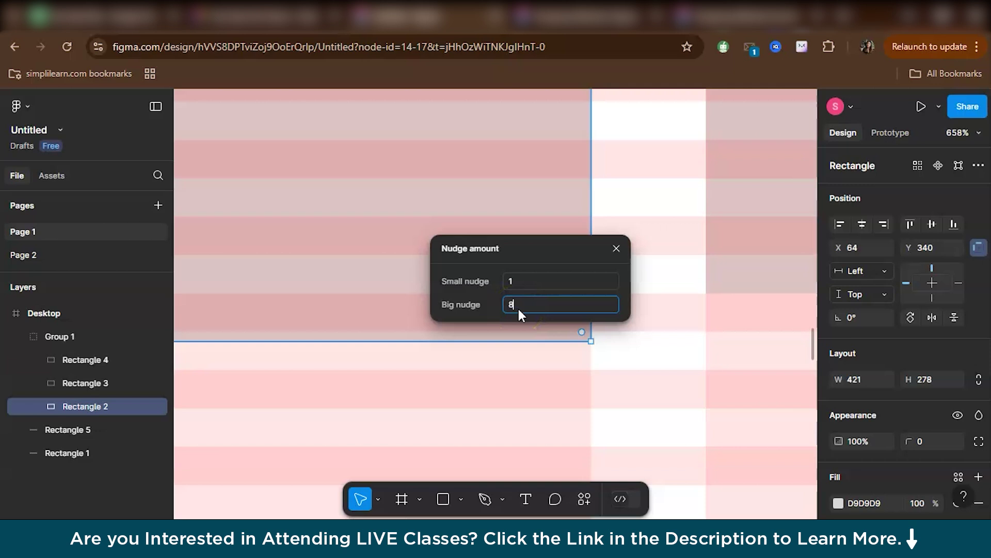
key("Return")
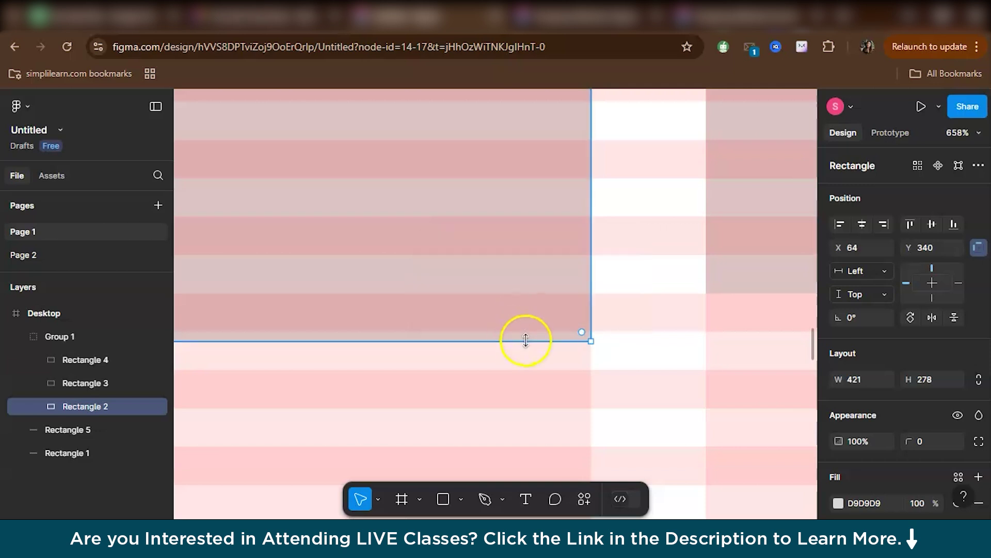
Shorten Rectangle 2 to 268, nudge it down 8, then shorten it to 260.
left_click_drag(526, 332, 525, 295)
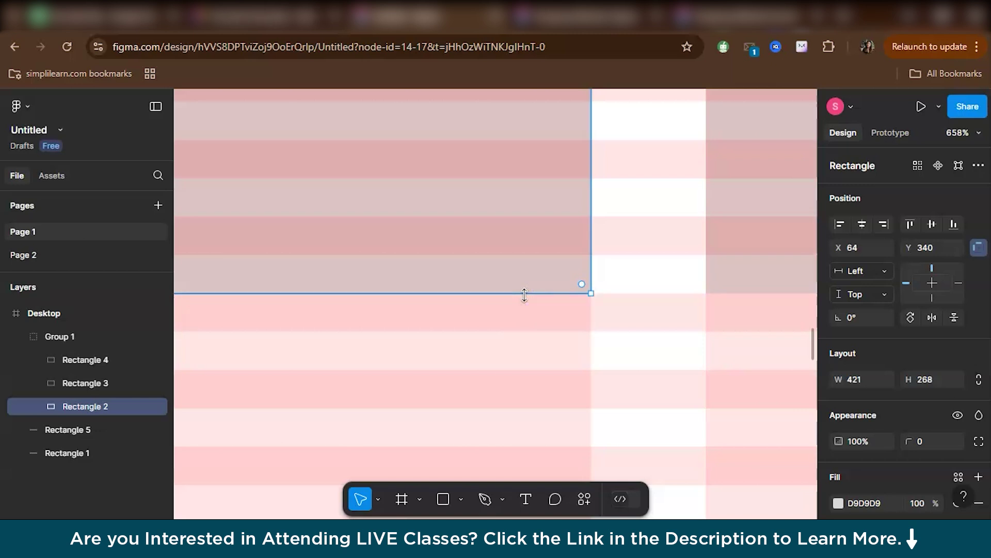
key("shift+Down")
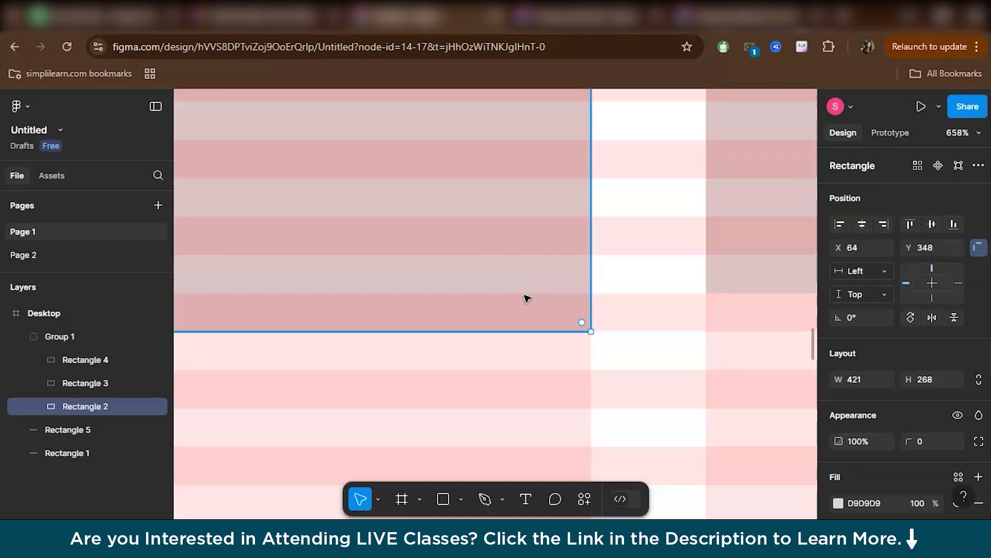
left_click_drag(538, 331, 537, 292)
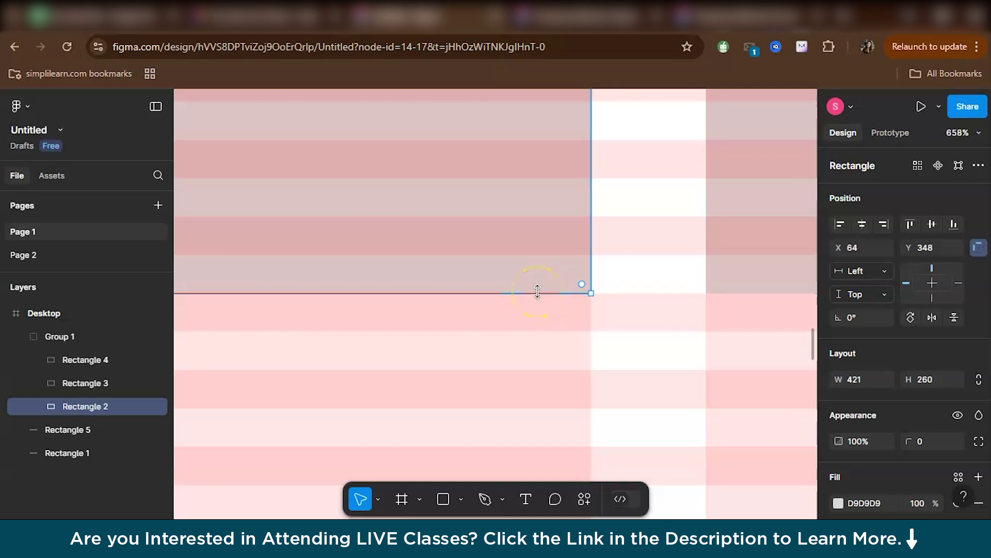
Nudge the rectangle down another 8px.
key("shift+Down")
scroll(538, 294, "down", 10)
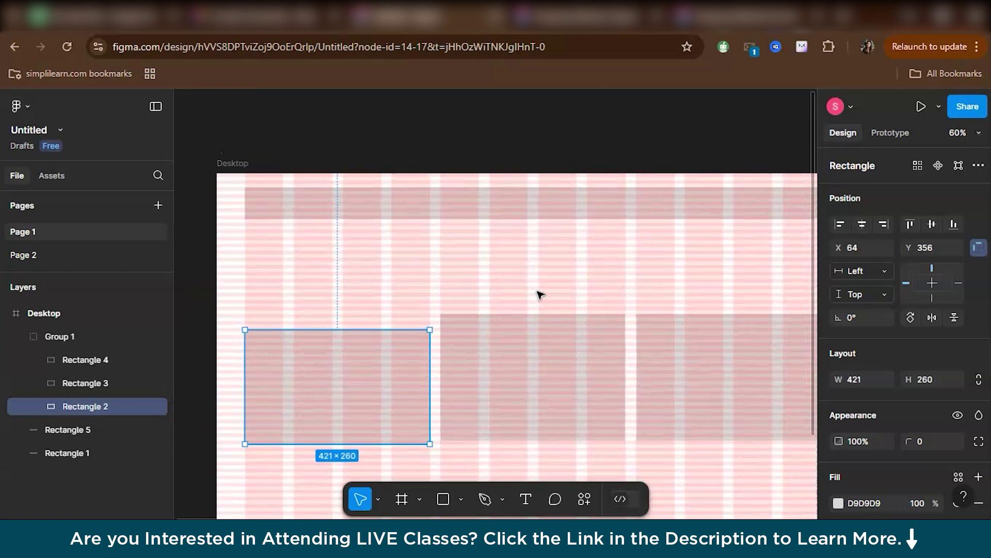
scroll(539, 294, "down", 4)
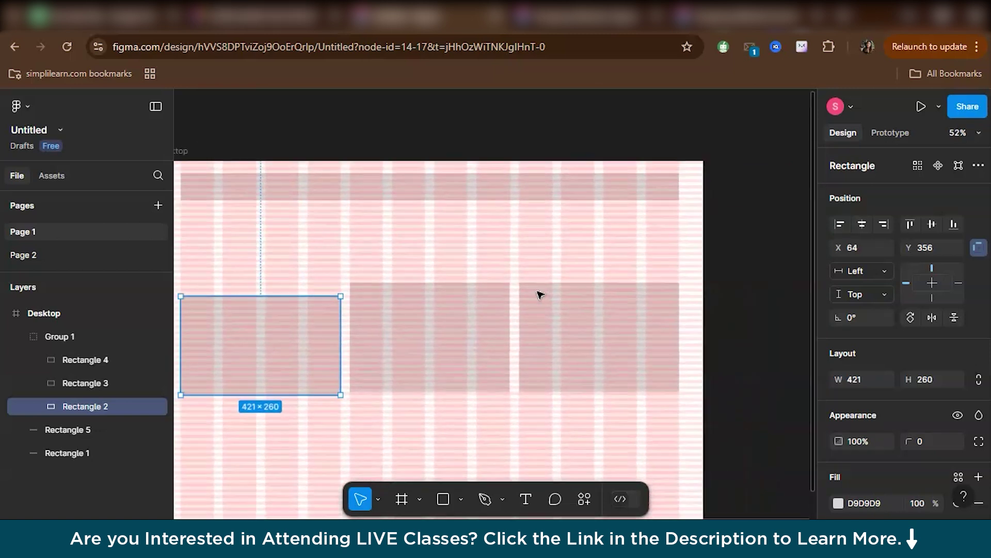
scroll(538, 294, "down", 2)
Delete Rectangle 5, Group 1 and Rectangle 1, leaving the Desktop frame empty.
left_click(378, 460)
key("Delete")
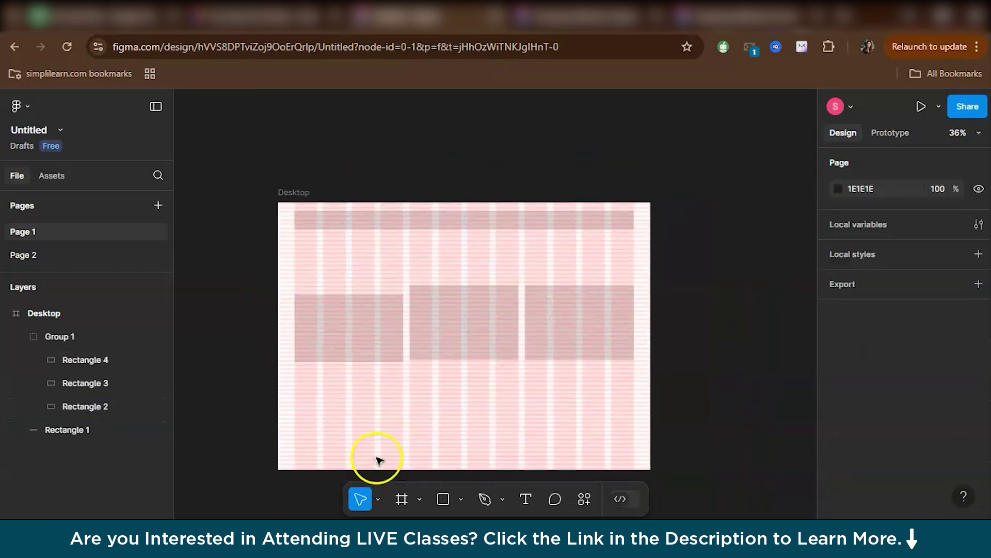
left_click(349, 343)
key("Delete")
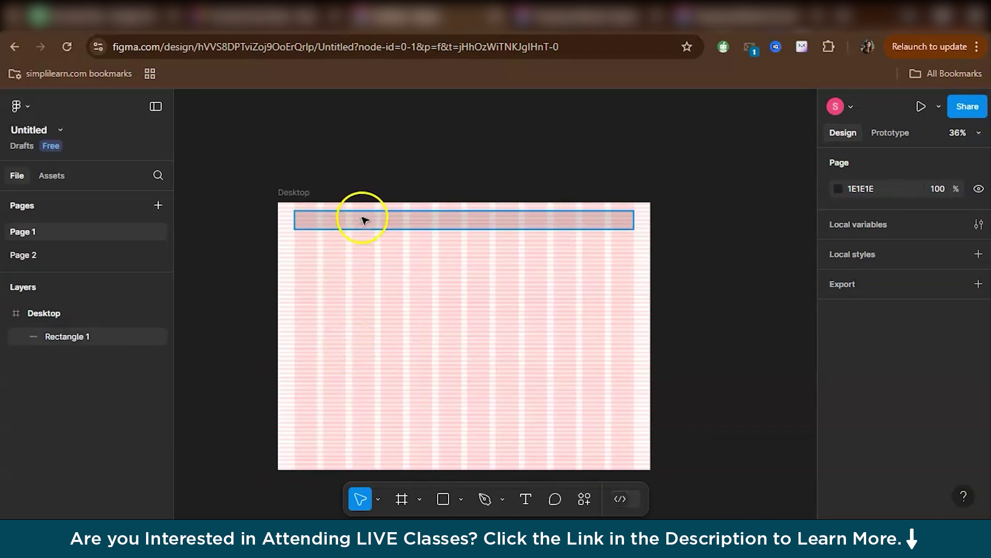
left_click(364, 220)
key("Delete")
left_click(293, 192)
scroll(563, 338, "right", 2)
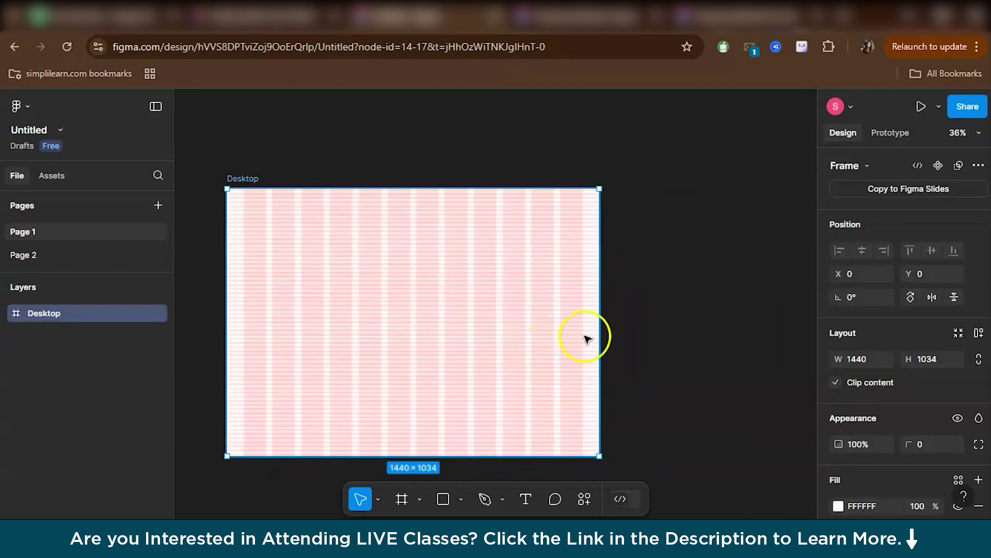
left_click(653, 321)
Draw a new frame to the right of Desktop and set its width to 770.
key("f")
left_click_drag(614, 188, 821, 455)
left_click(857, 333)
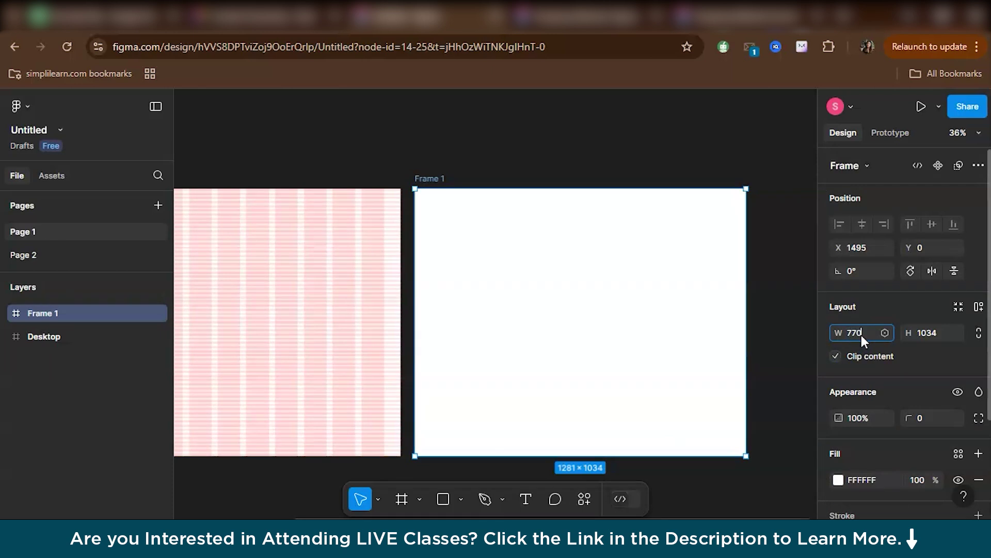
type("770")
key("Return")
Rename the new frame to 'Tablet'.
scroll(447, 326, "up", 2)
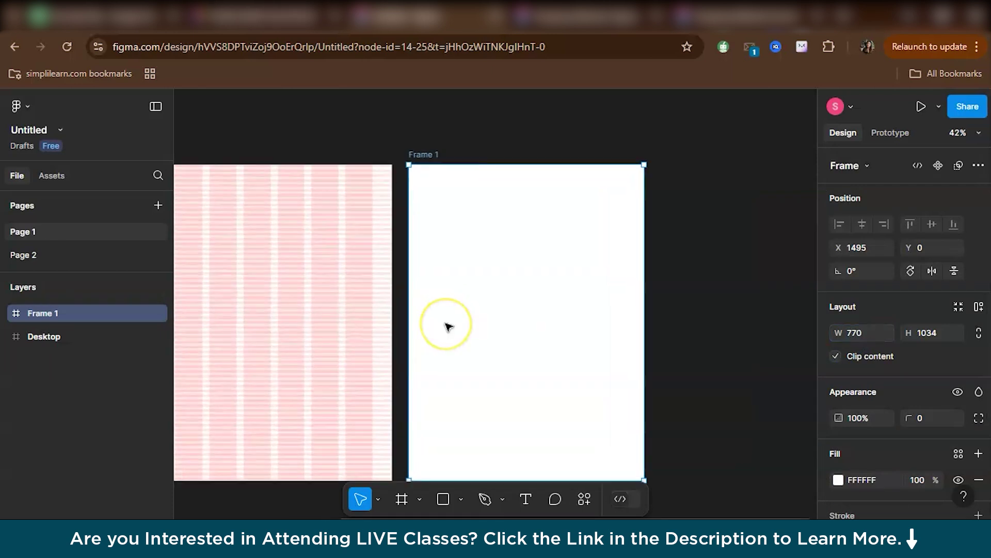
scroll(446, 326, "up", 2)
scroll(453, 336, "up", 2)
double_click(435, 191)
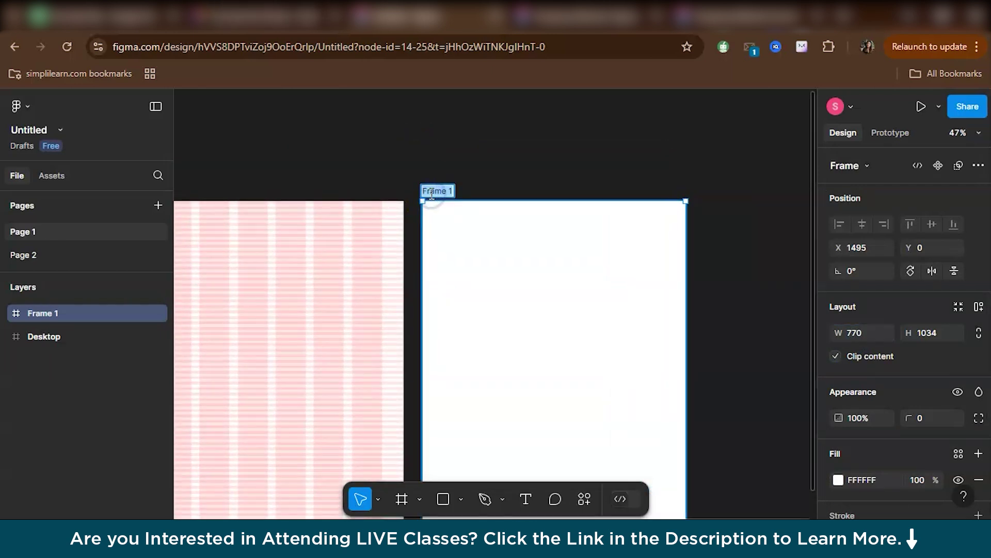
type("Tablet")
key("Return")
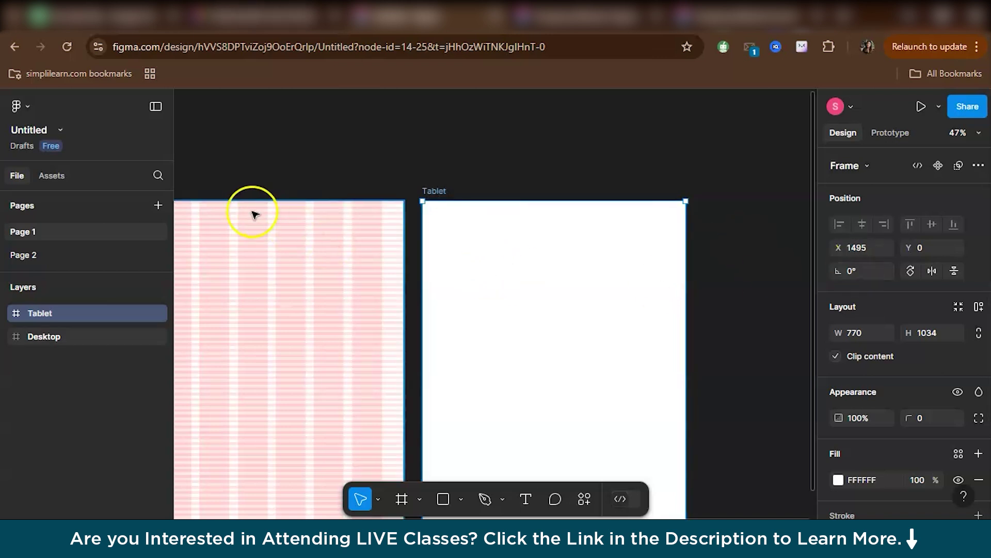
Select both of the Desktop frame's layout grids (8px rows and 12 columns).
scroll(180, 202, "left", 3)
scroll(180, 201, "left", 2)
scroll(250, 200, "down", 3, "ctrl")
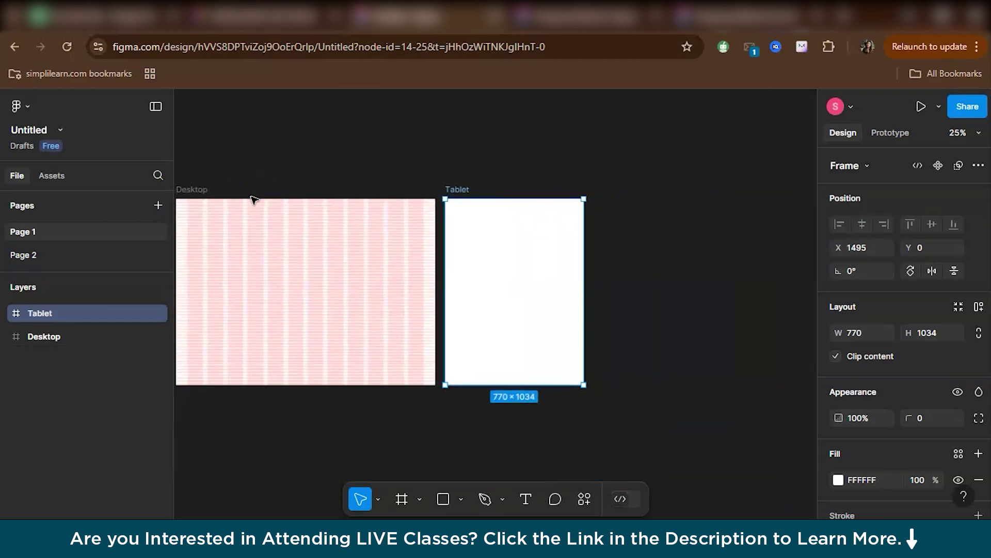
left_click(243, 189)
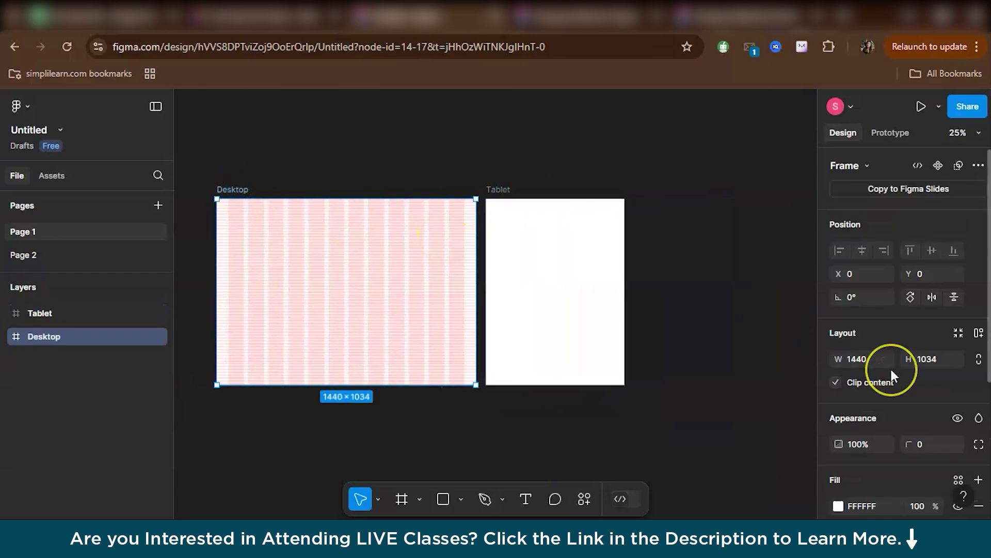
scroll(888, 368, "down", 4)
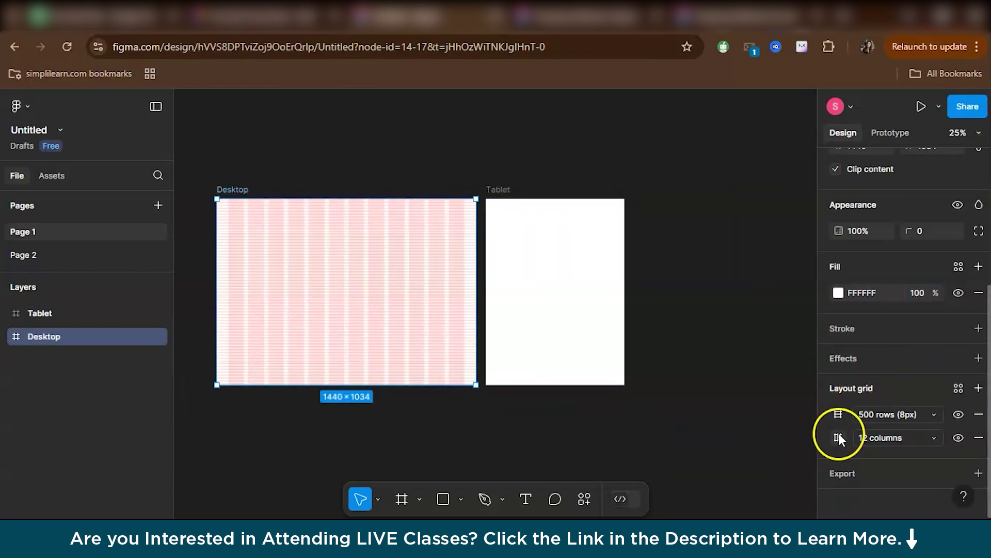
left_click(332, 221)
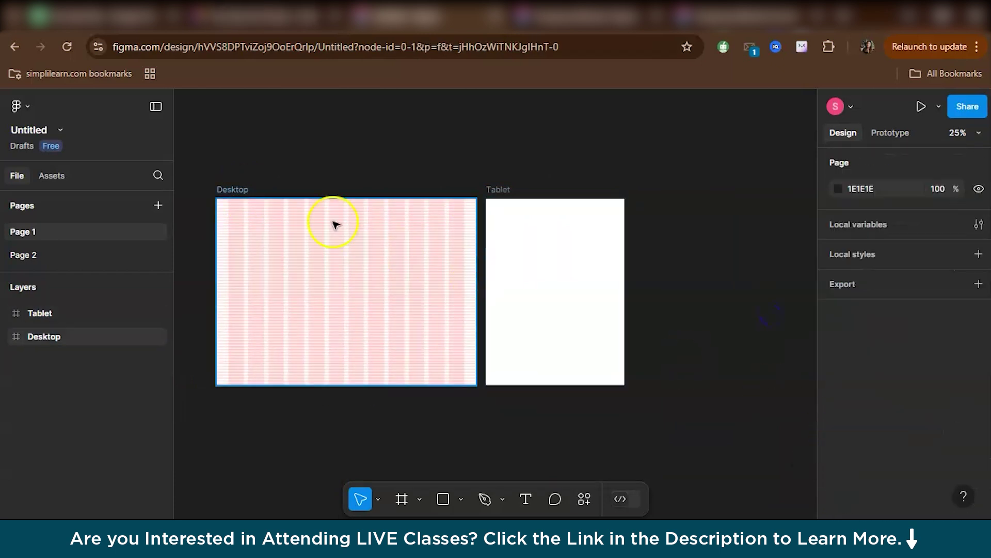
left_click(243, 192)
scroll(878, 413, "down", 5)
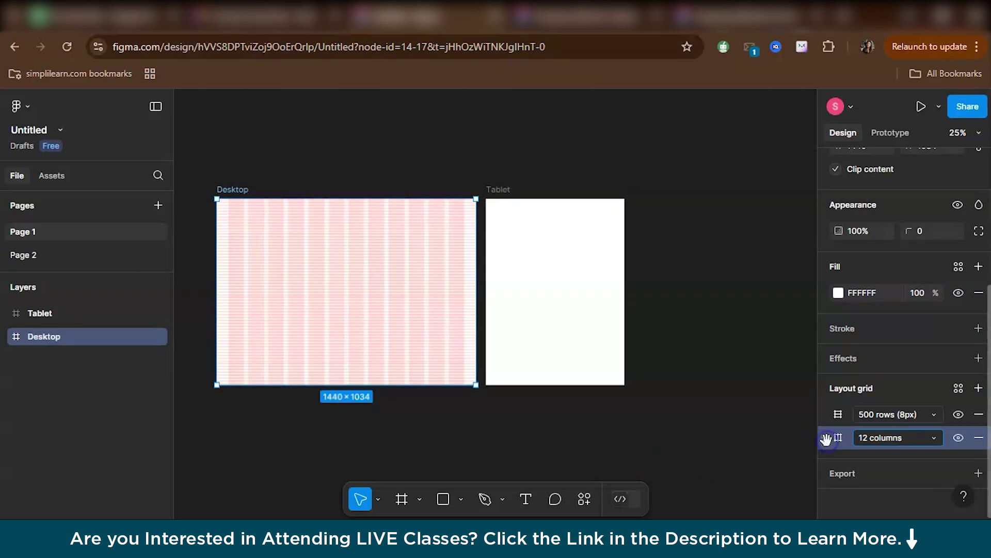
left_click_drag(827, 440, 826, 417)
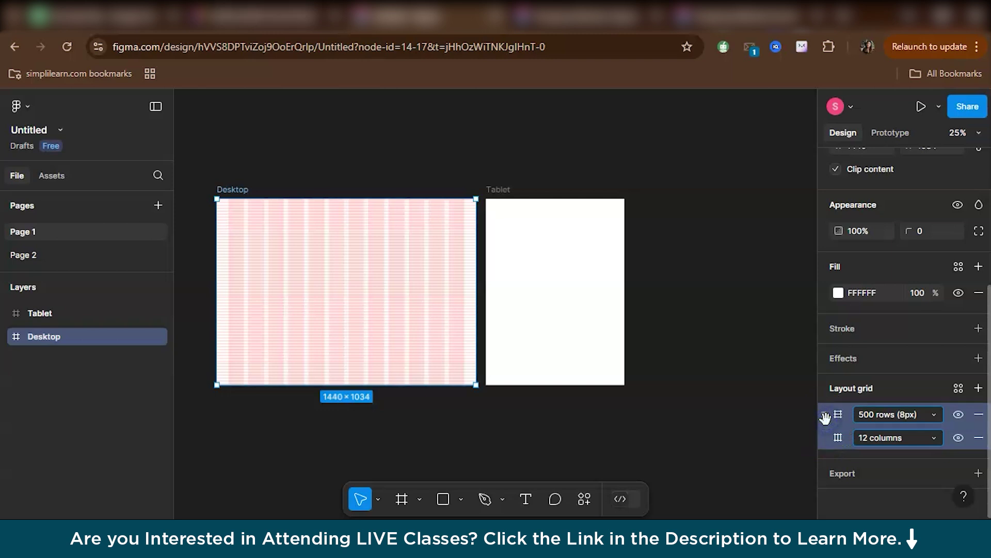
Paste the copied layout grids onto the Tablet frame.
left_click(560, 327)
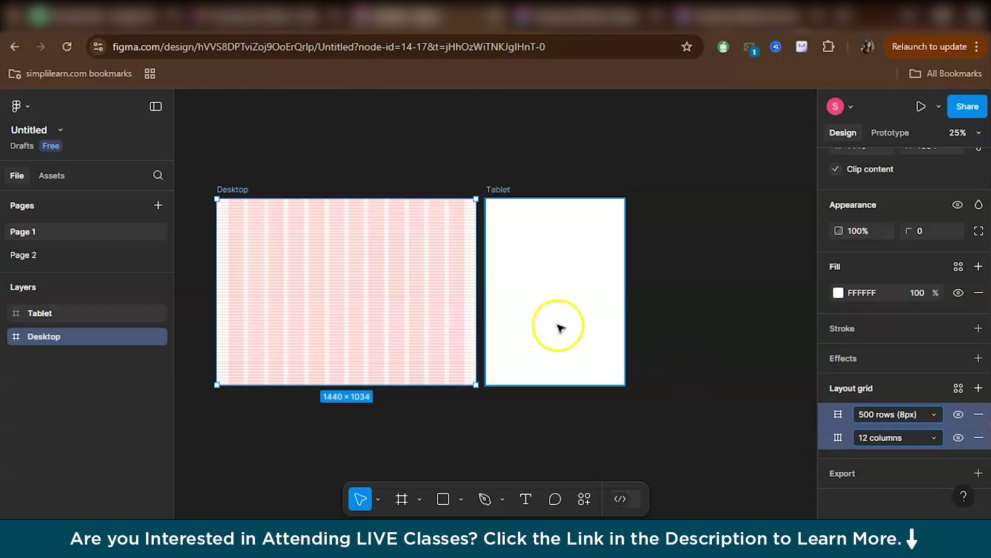
scroll(577, 320, "up", 3)
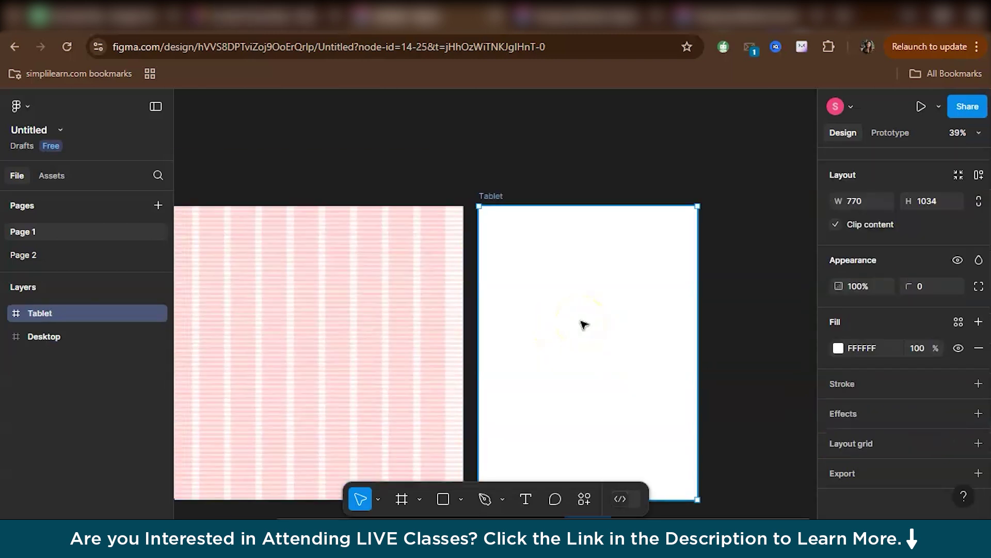
key("ctrl+v")
scroll(584, 324, "up", 3)
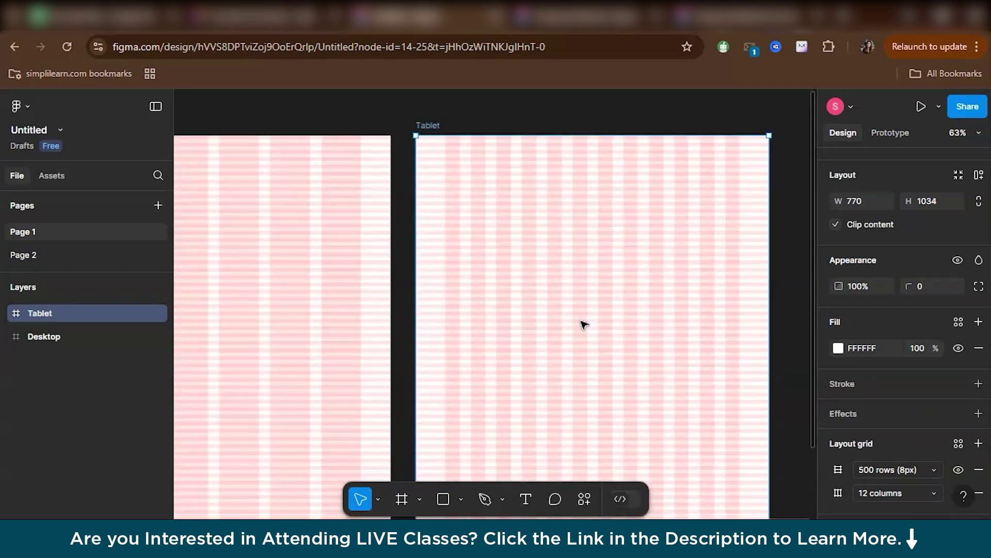
Select the Tablet frame to bring up its layout grids.
left_click(584, 323)
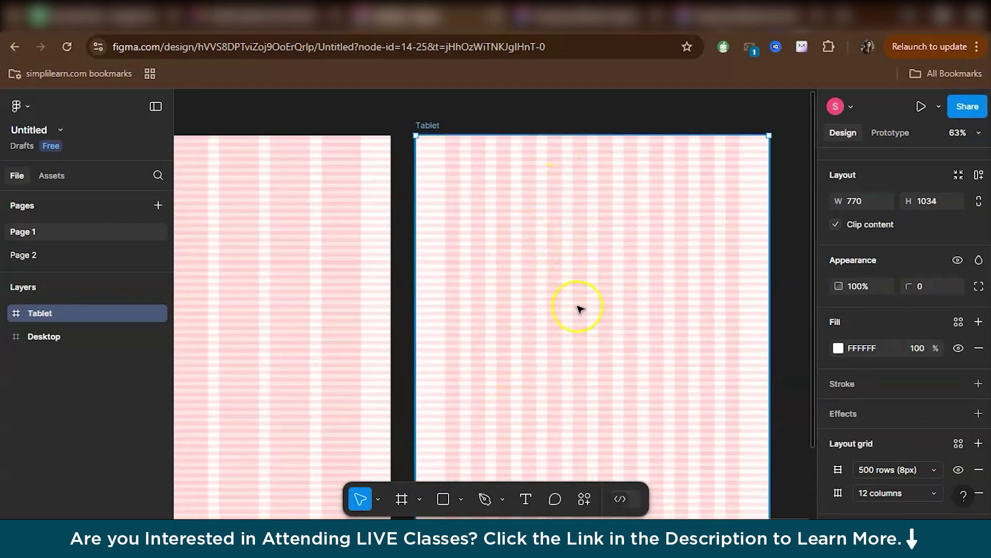
scroll(584, 322, "down", 2)
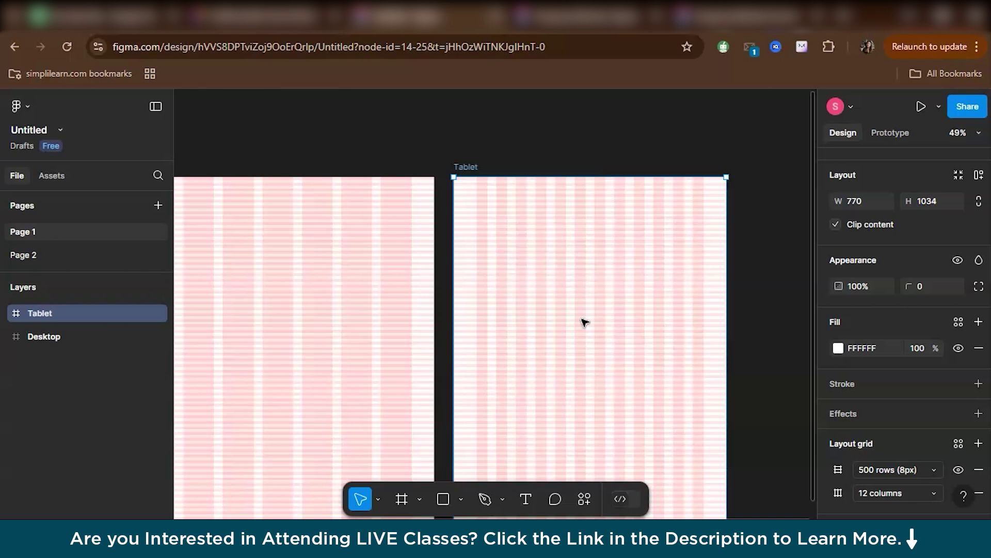
left_click(545, 349)
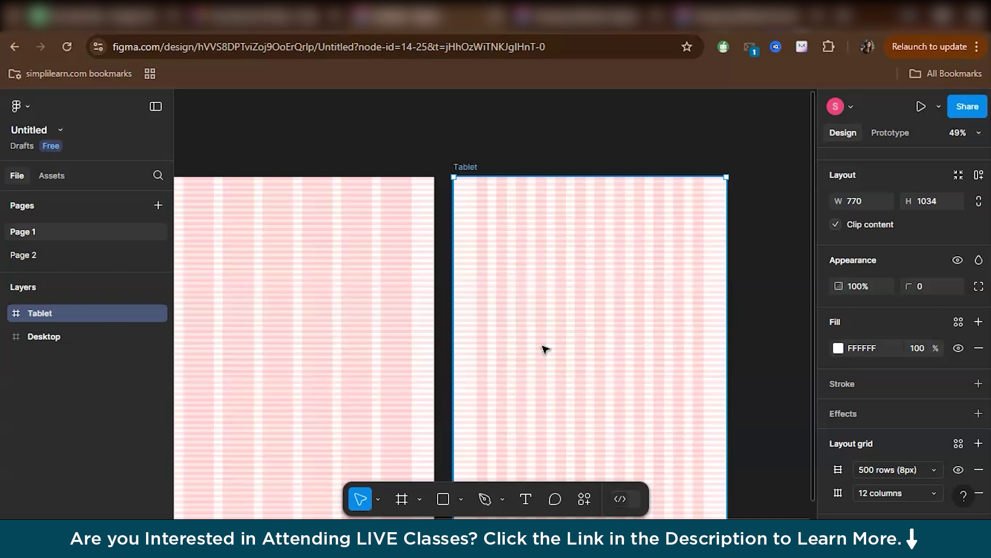
scroll(545, 349, "up", 5)
scroll(544, 350, "up", 3)
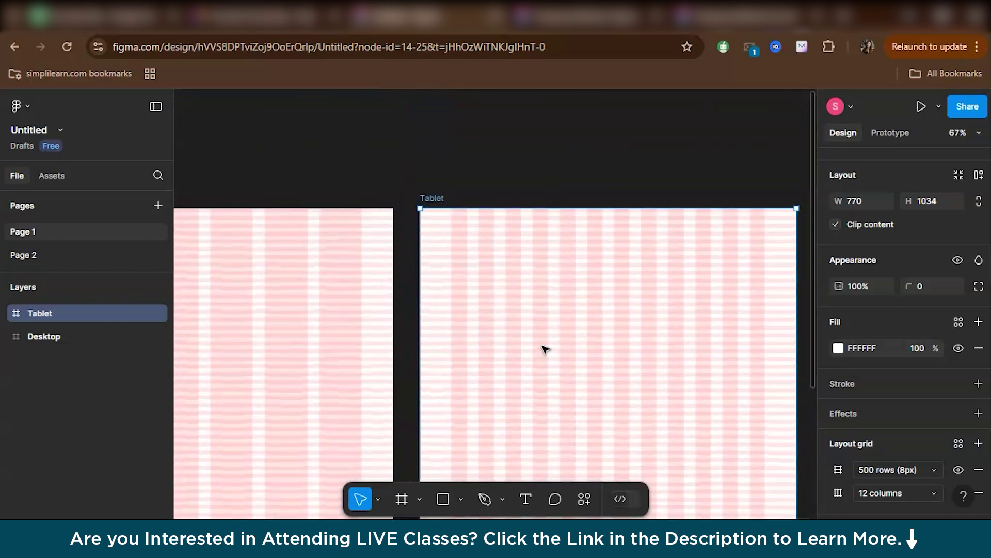
left_click(582, 248)
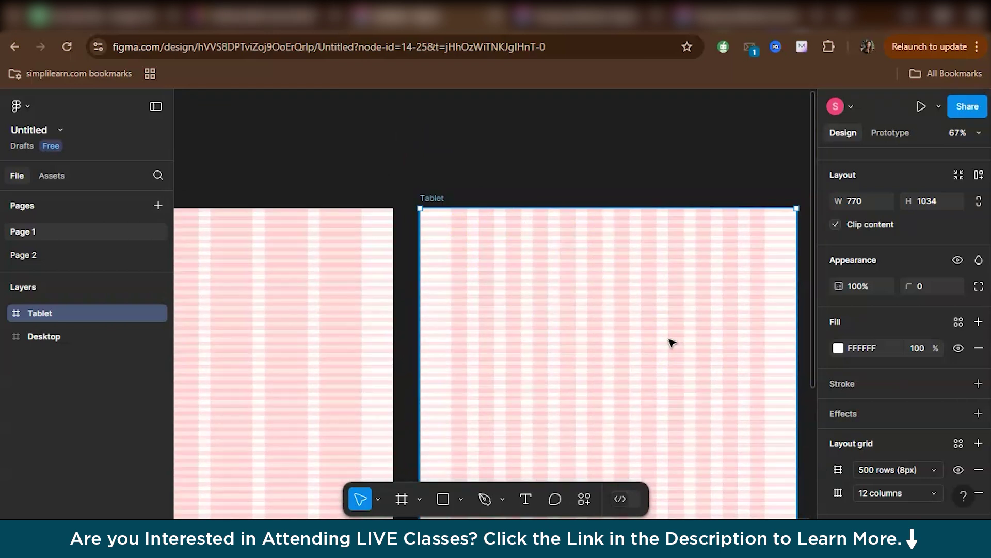
left_click(436, 201)
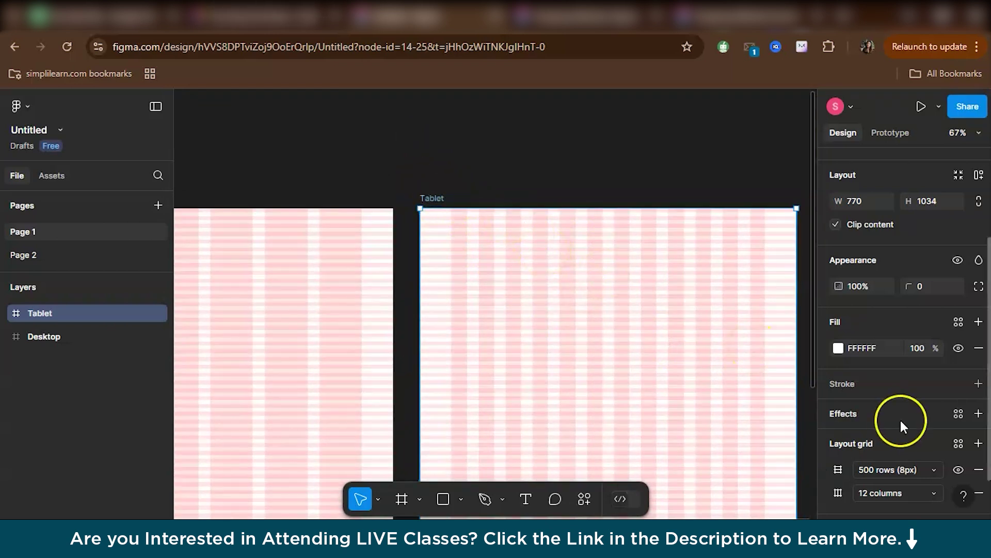
scroll(878, 327, "down", 2)
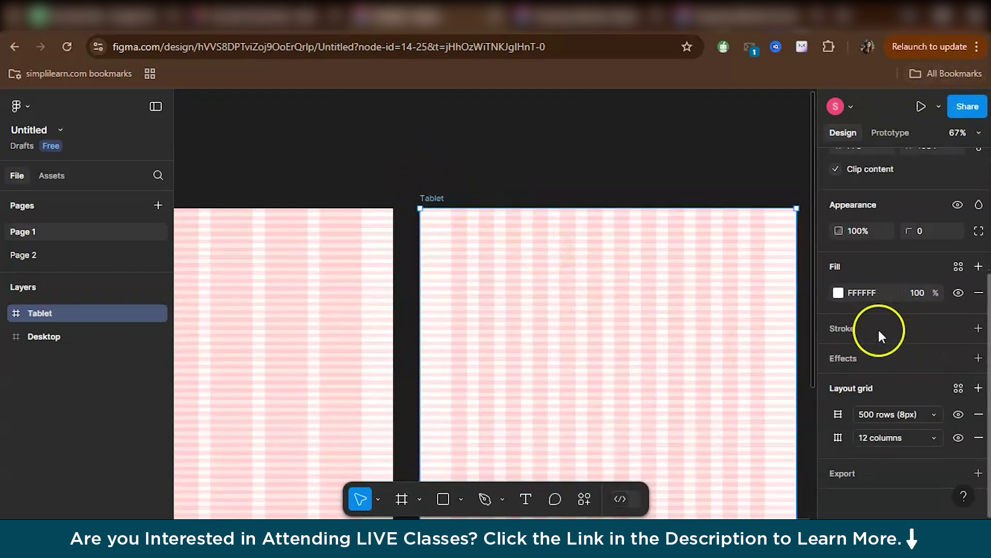
Change Tablet's column grid to 8 columns with a 32 margin.
left_click(838, 437)
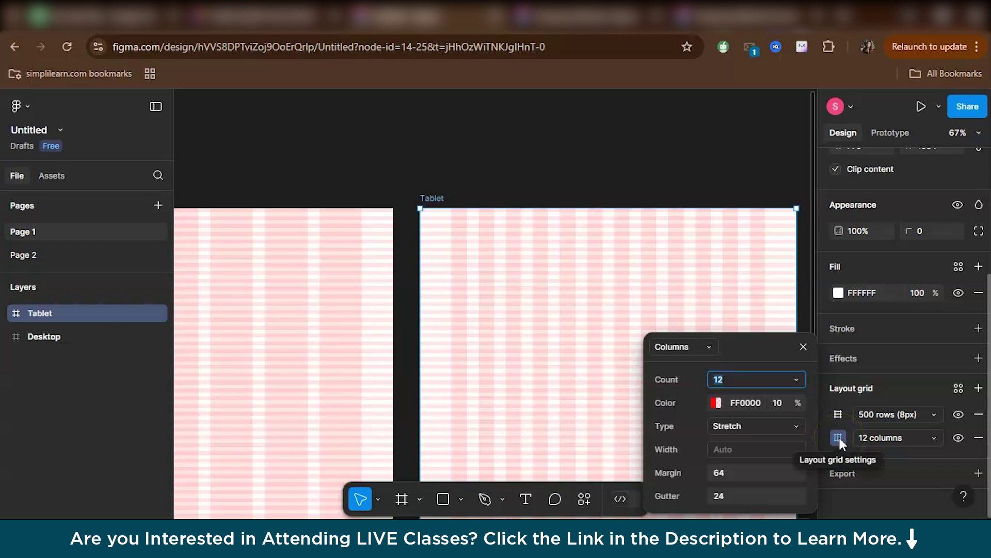
type("8")
key("Return")
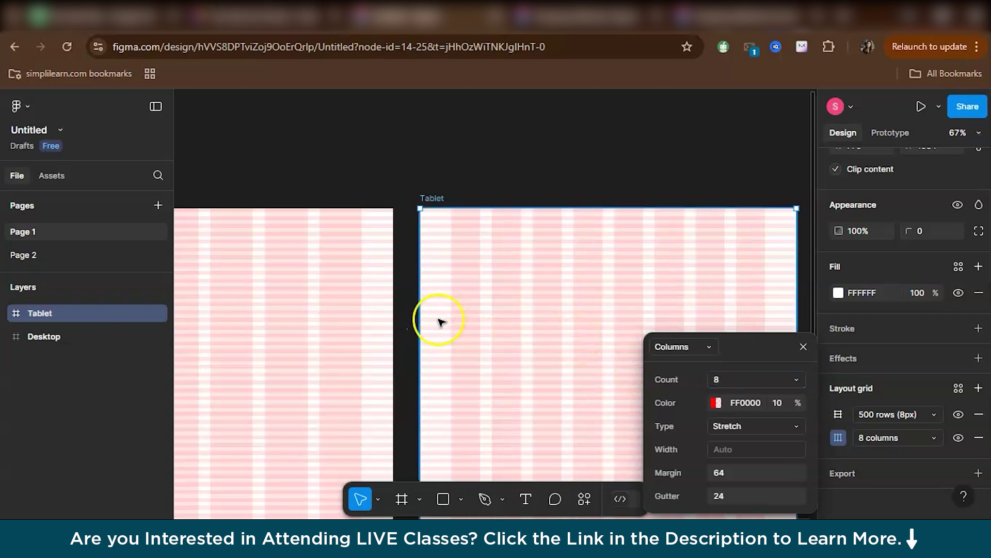
scroll(405, 372, "down", 3)
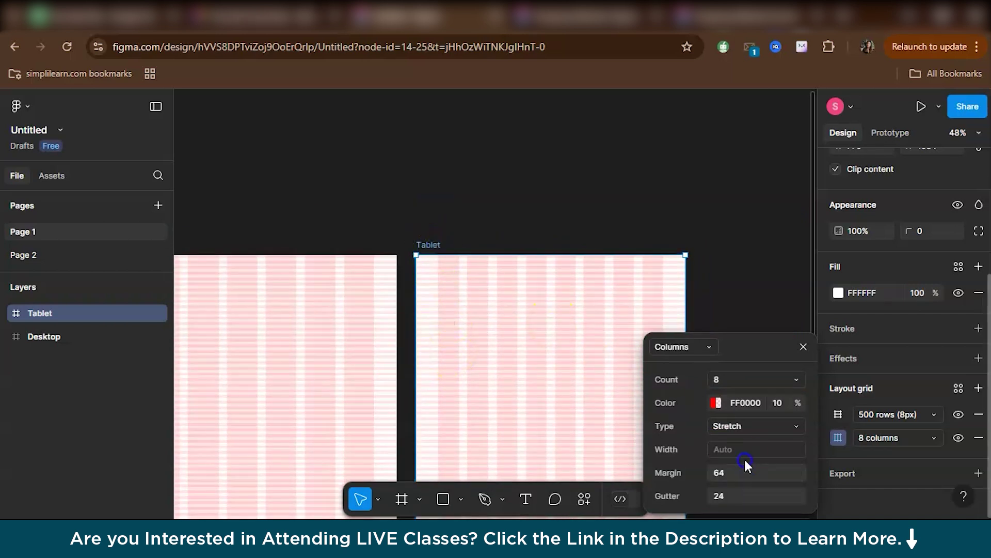
left_click(729, 472)
double_click(729, 472)
key("Return")
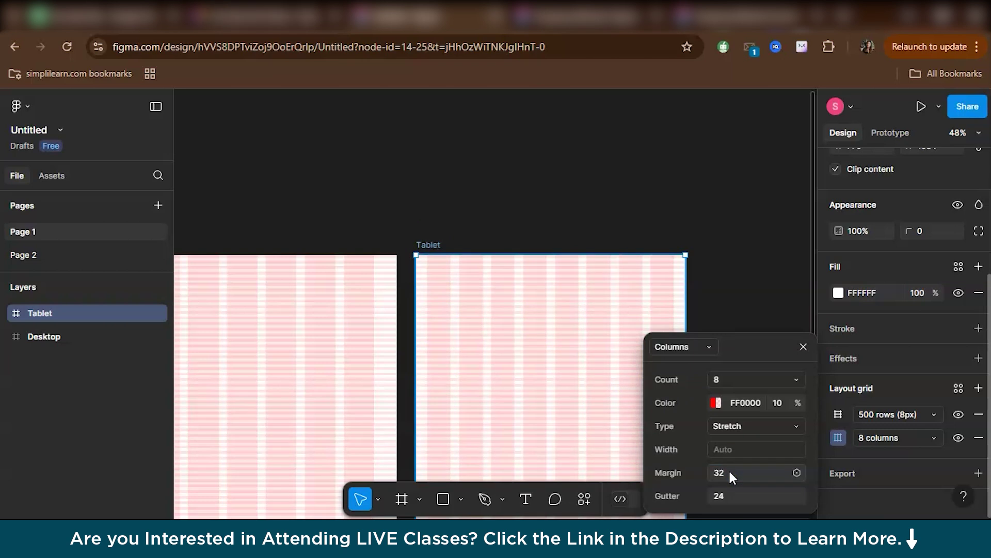
Duplicate the Tablet frame and rename the copy 'Mobile'.
left_click(778, 294)
scroll(777, 293, "down", 3)
scroll(777, 294, "right", 5)
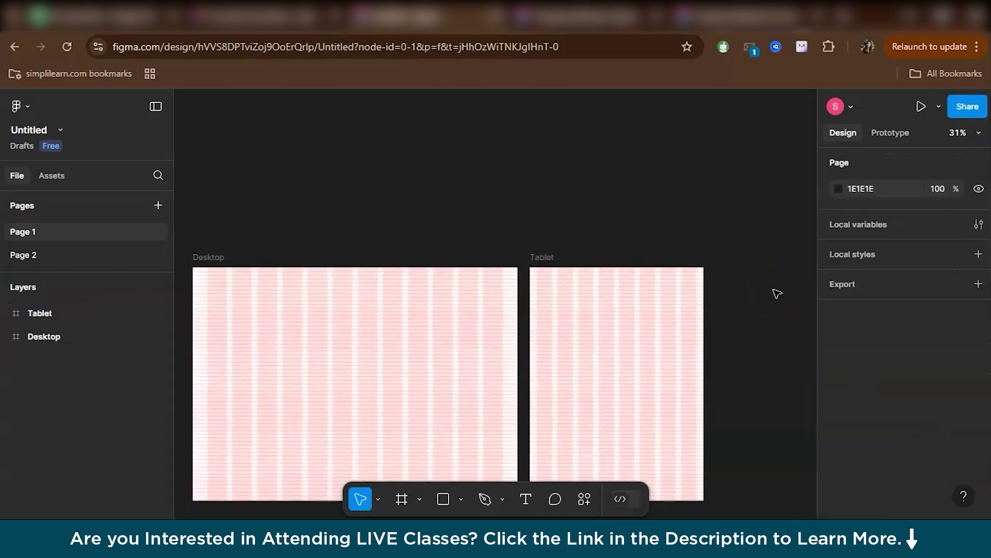
left_click(265, 257)
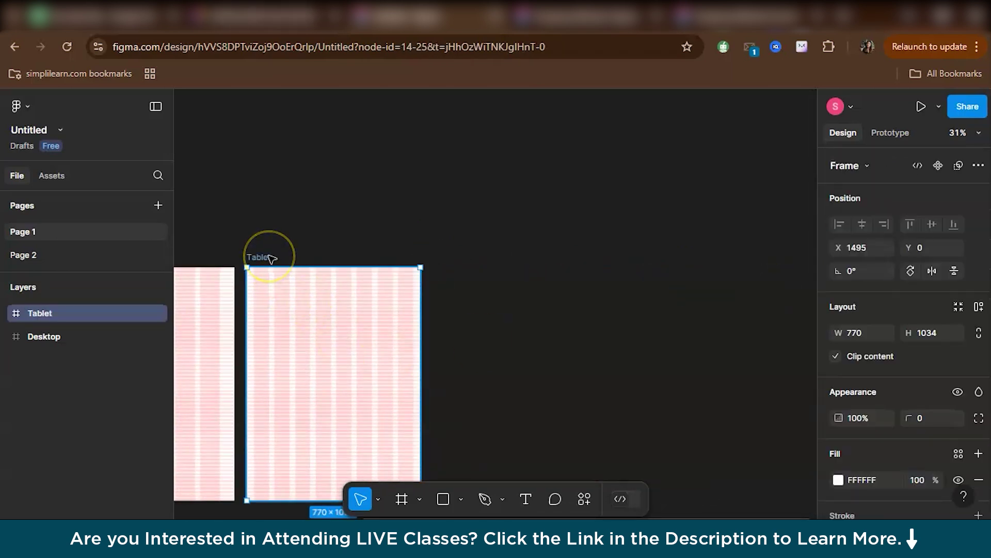
key("ctrl+d")
double_click(438, 255)
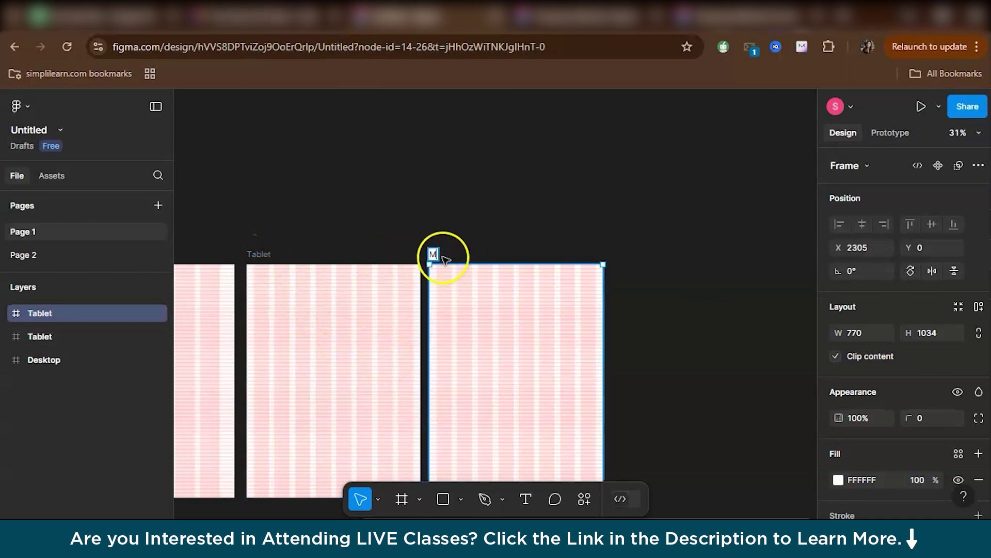
type("Mobile")
key("Return")
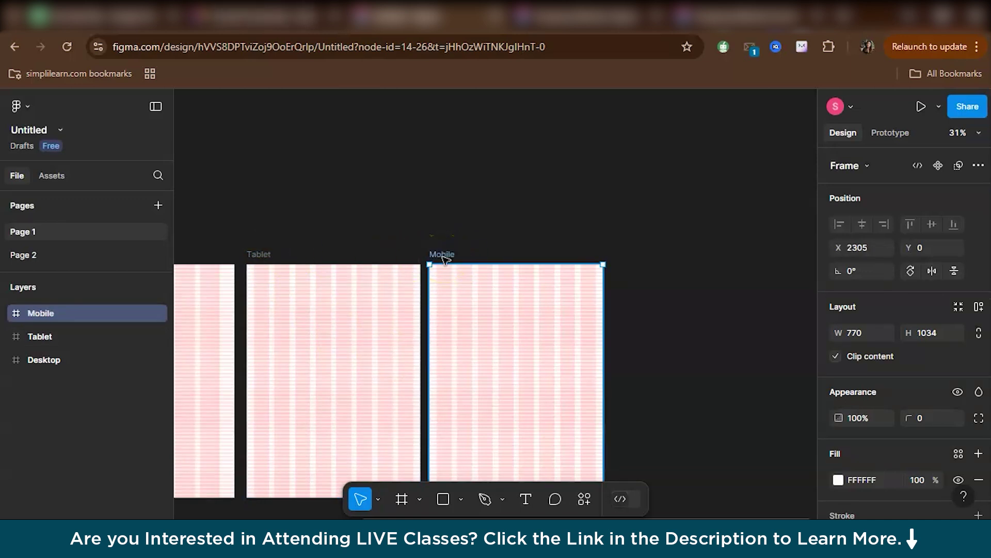
Set the Mobile frame's width to 480.
left_click(874, 336)
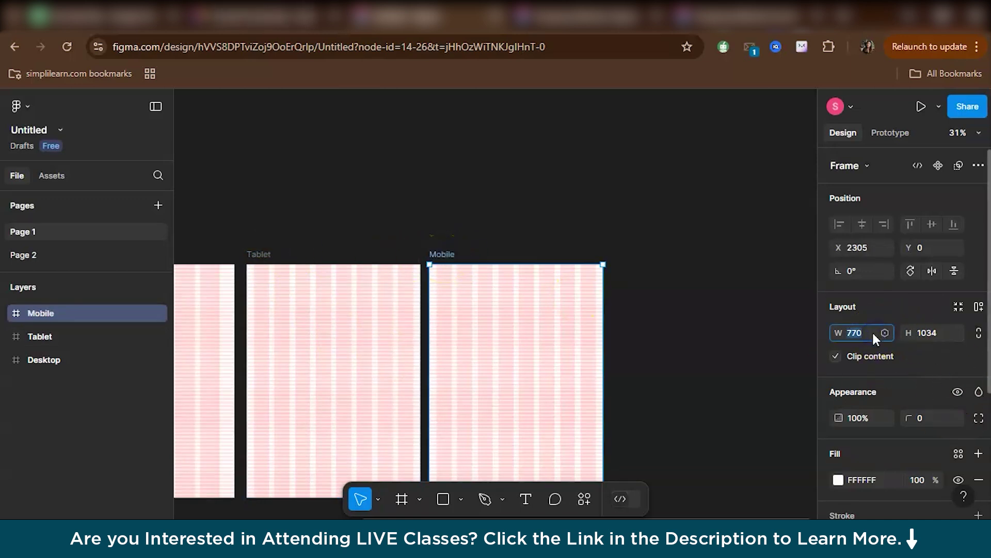
type("480")
key("Return")
left_click(511, 336)
scroll(493, 276, "up", 5, "ctrl")
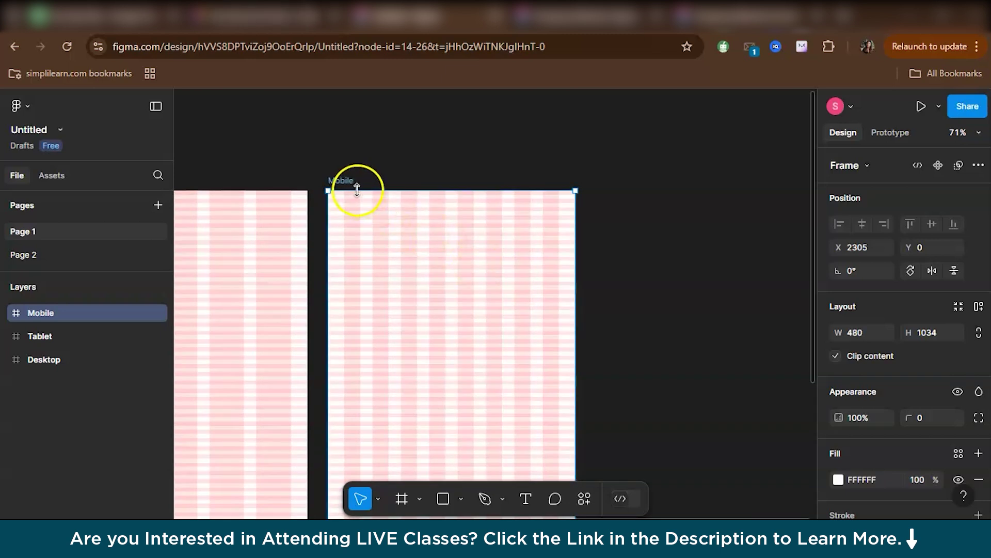
In Mobile's column grid settings, enter count 4, margin 24 and gutter 20.
scroll(911, 442, "down", 4)
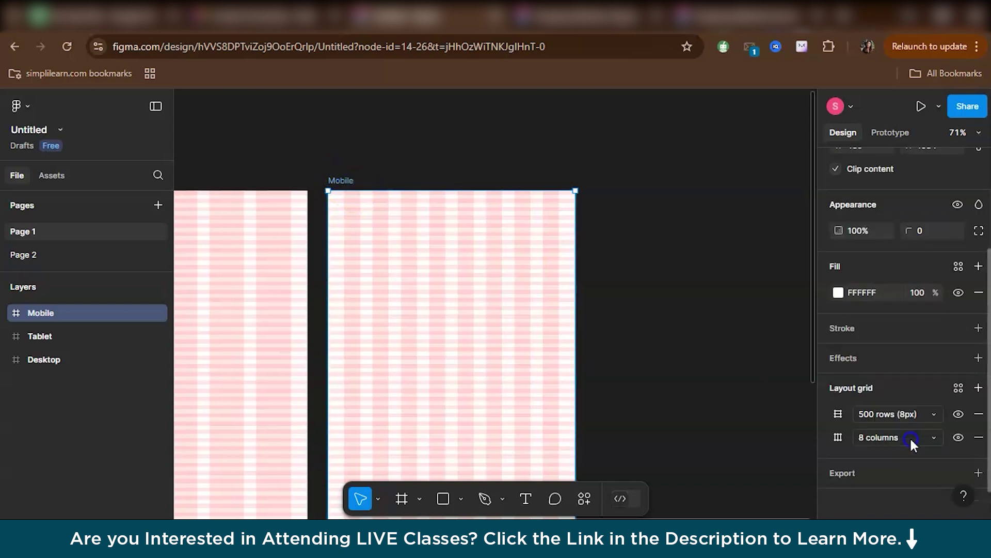
left_click(839, 436)
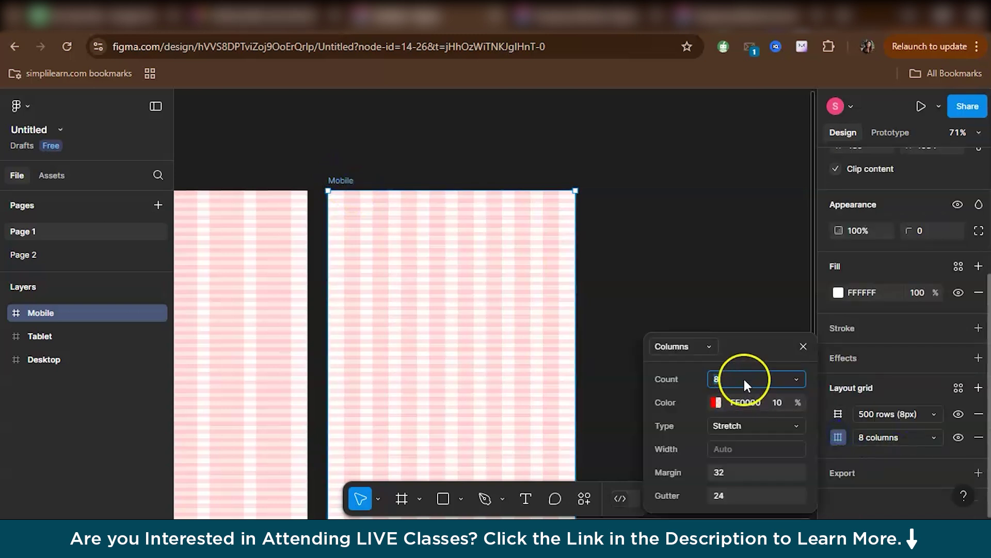
type("4")
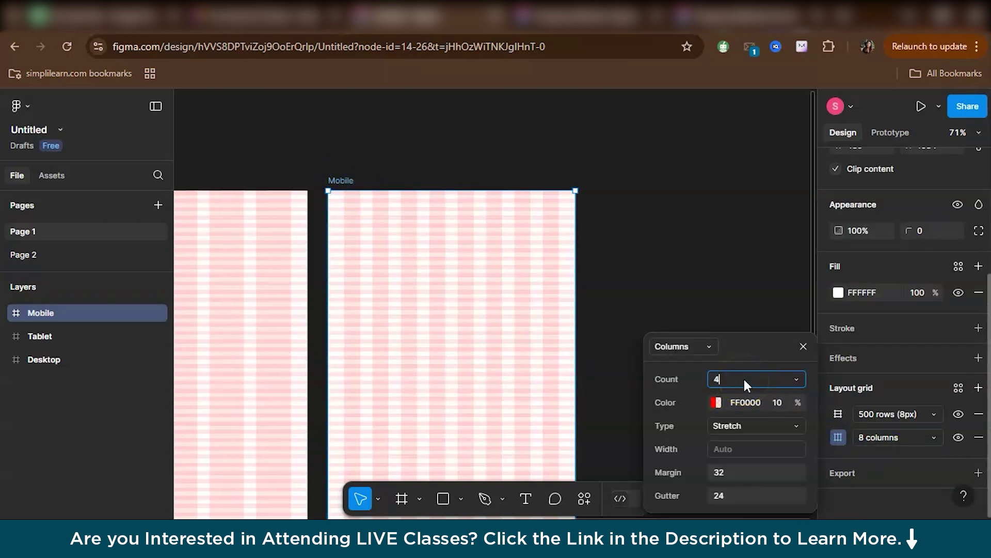
key("Return")
left_click(725, 468)
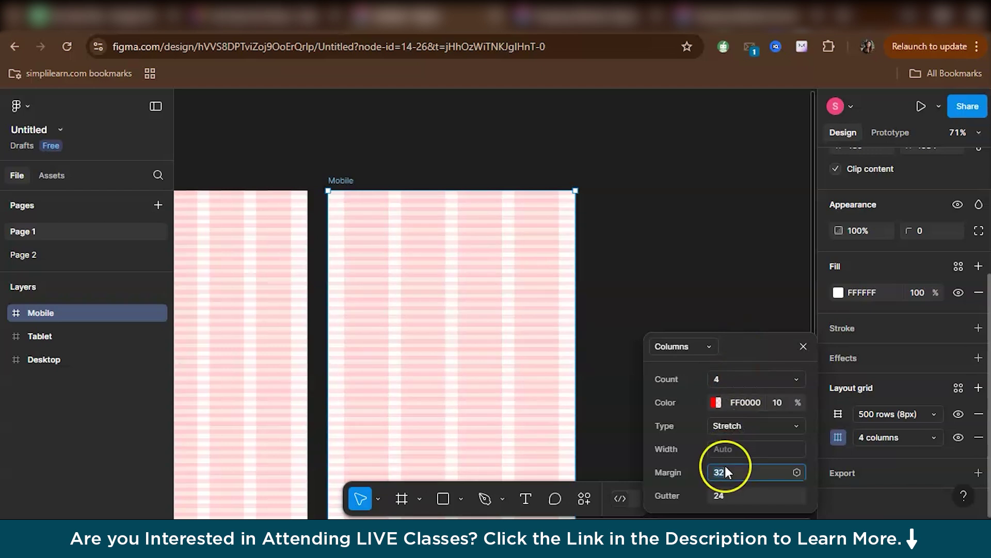
type("24")
key("Return")
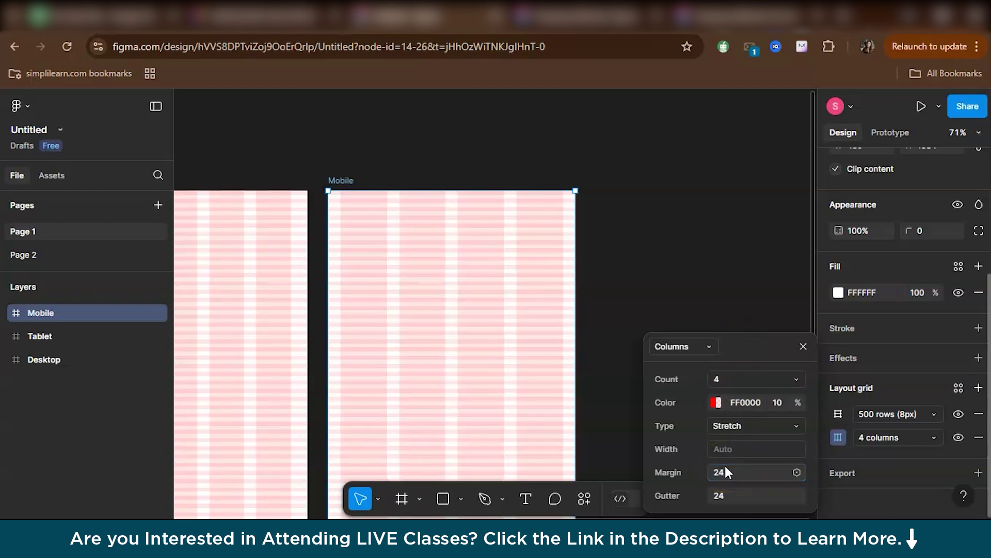
left_click(727, 496)
type("20")
key("Return")
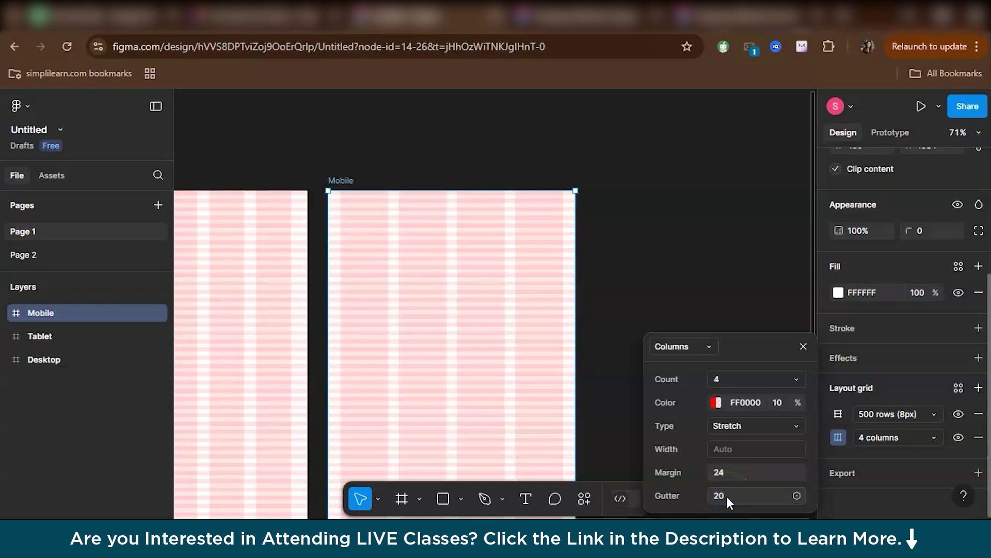